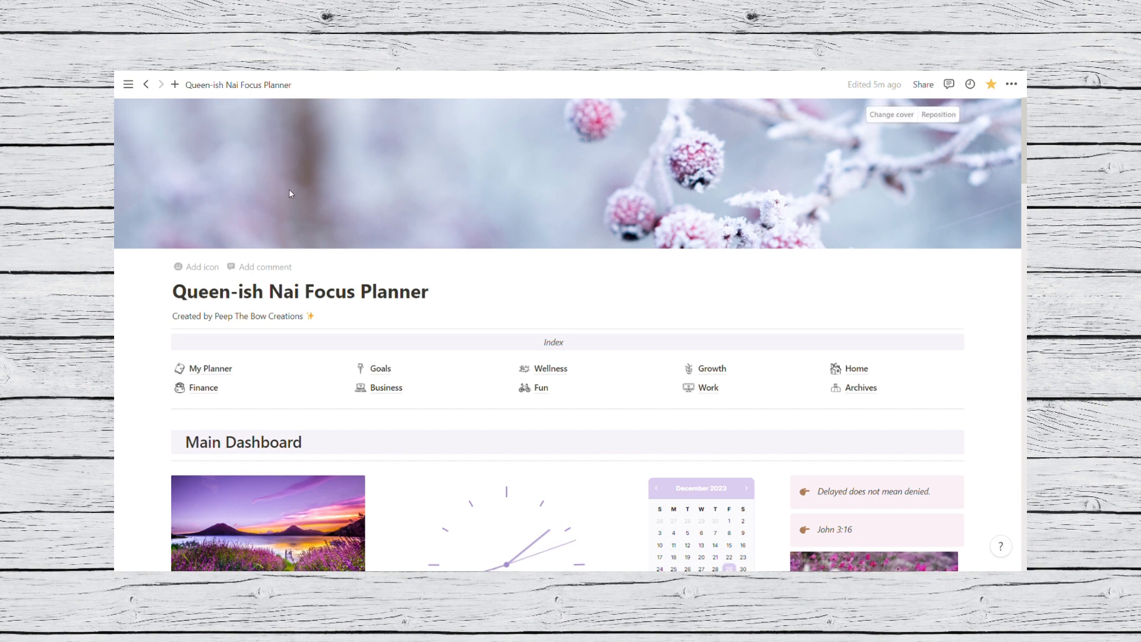
- Look over the planner's main dashboard, open the My Planner page and browse its My Year gallery of monthly pages
mouse_move(119, 375)
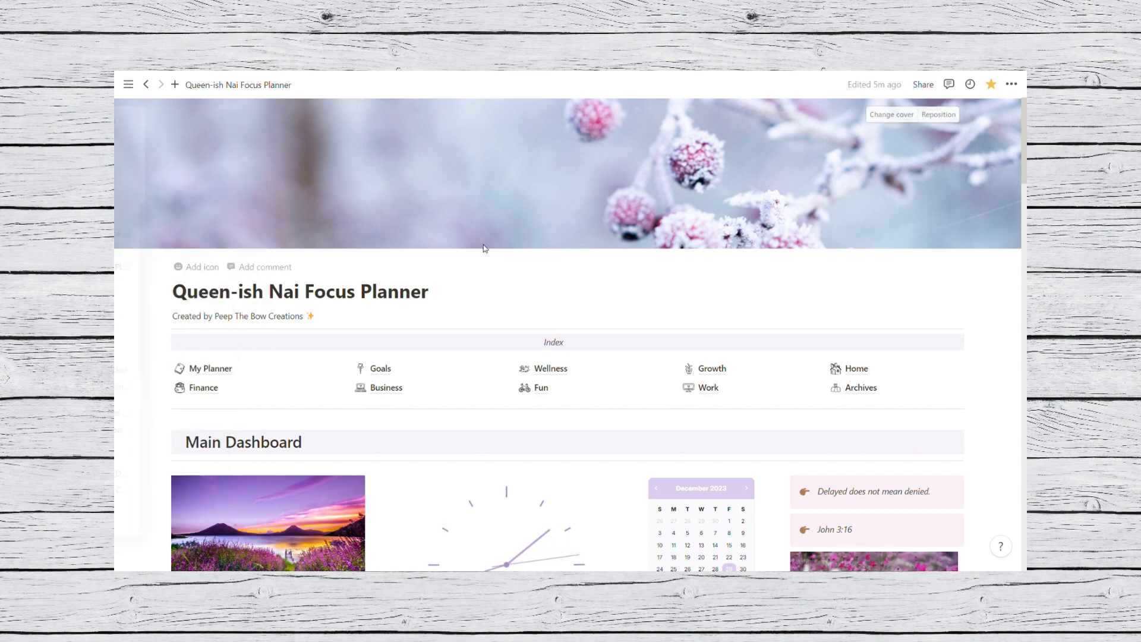
scroll(487, 251, down, 6)
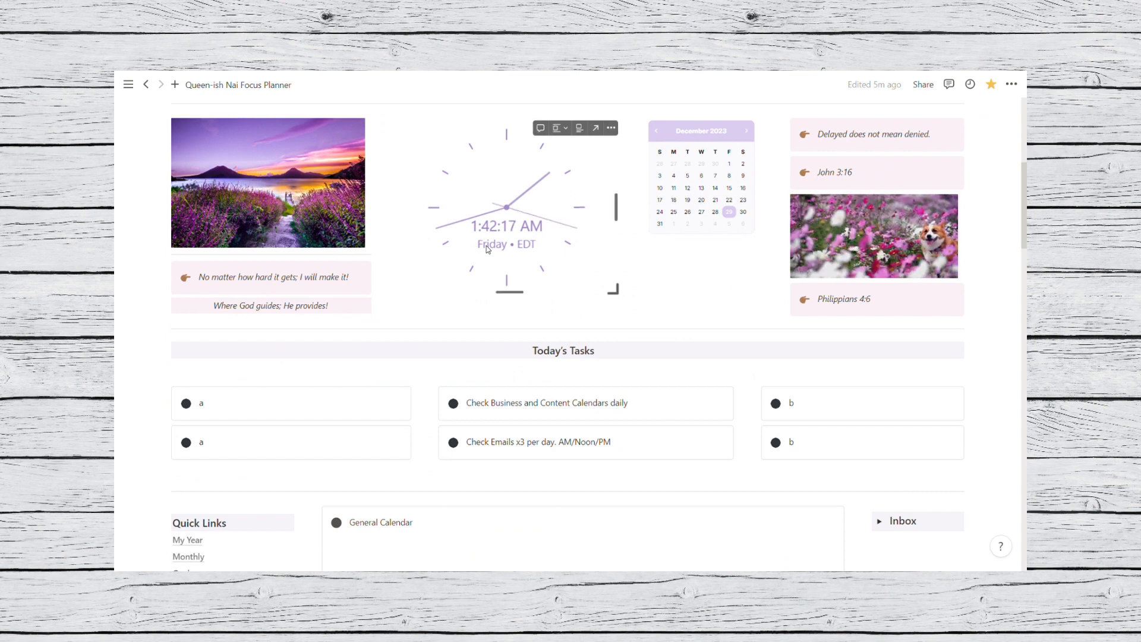
scroll(486, 250, down, 1)
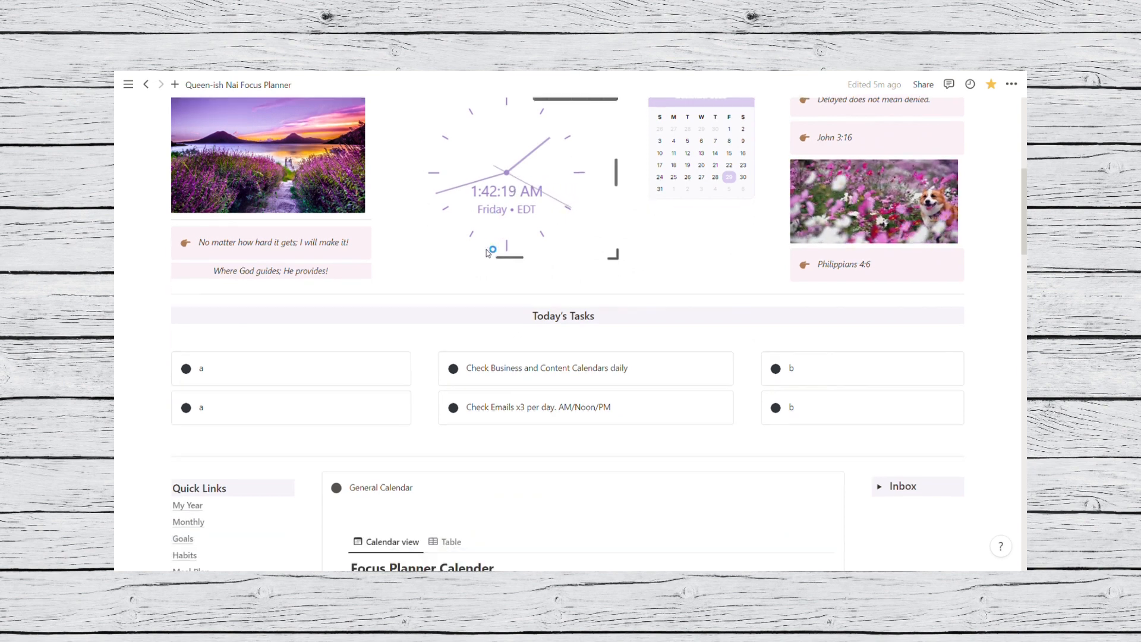
scroll(486, 245, up, 7)
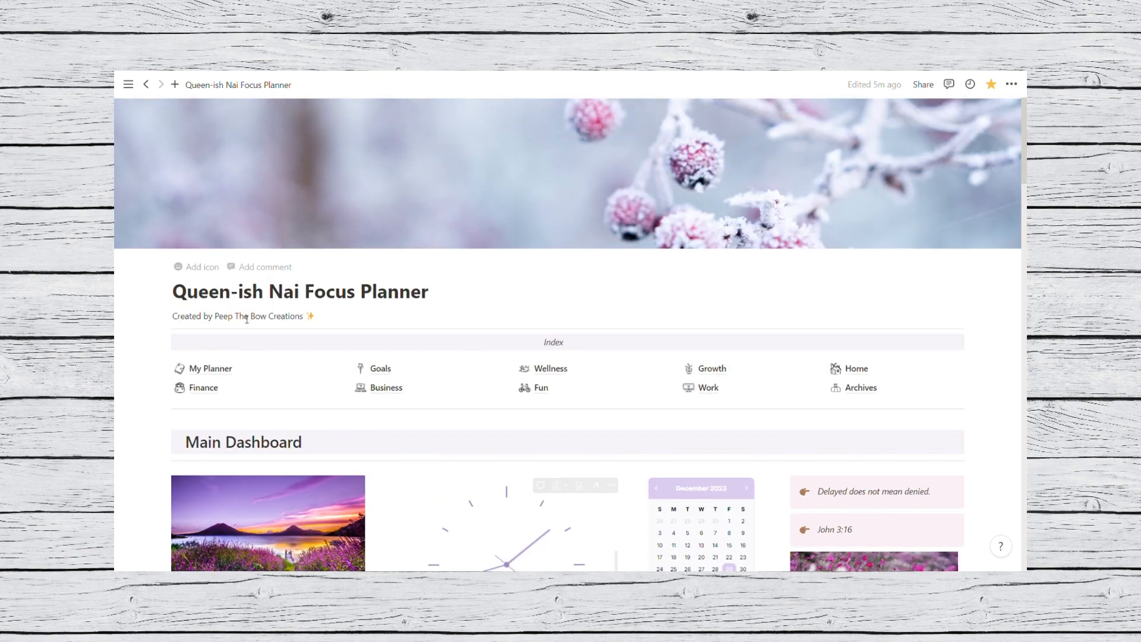
scroll(247, 331, down, 1)
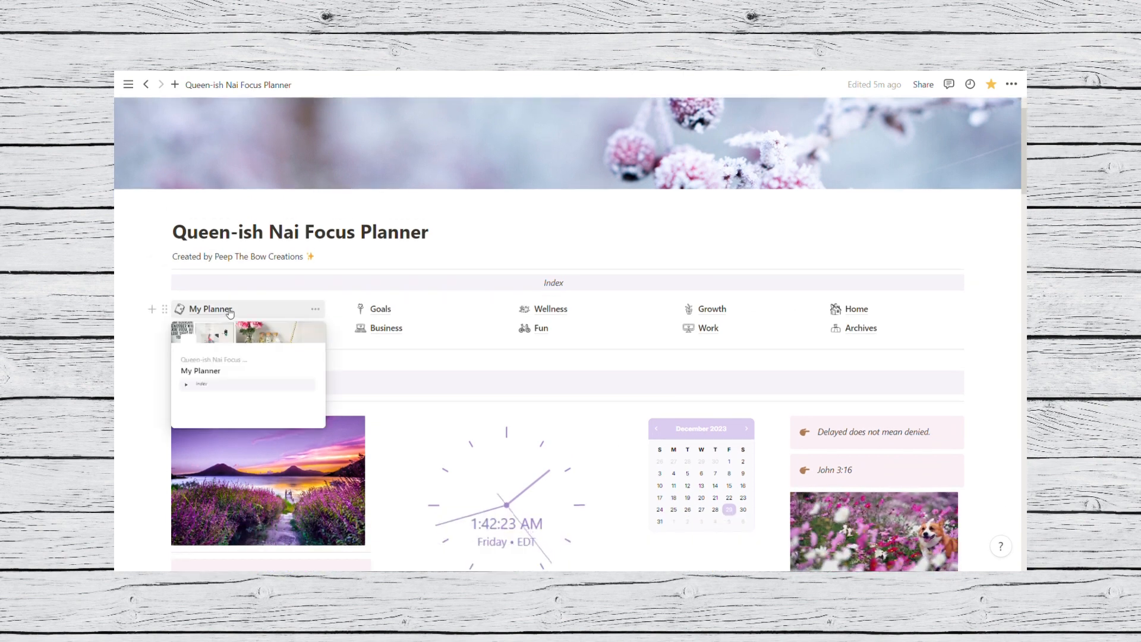
click(210, 309)
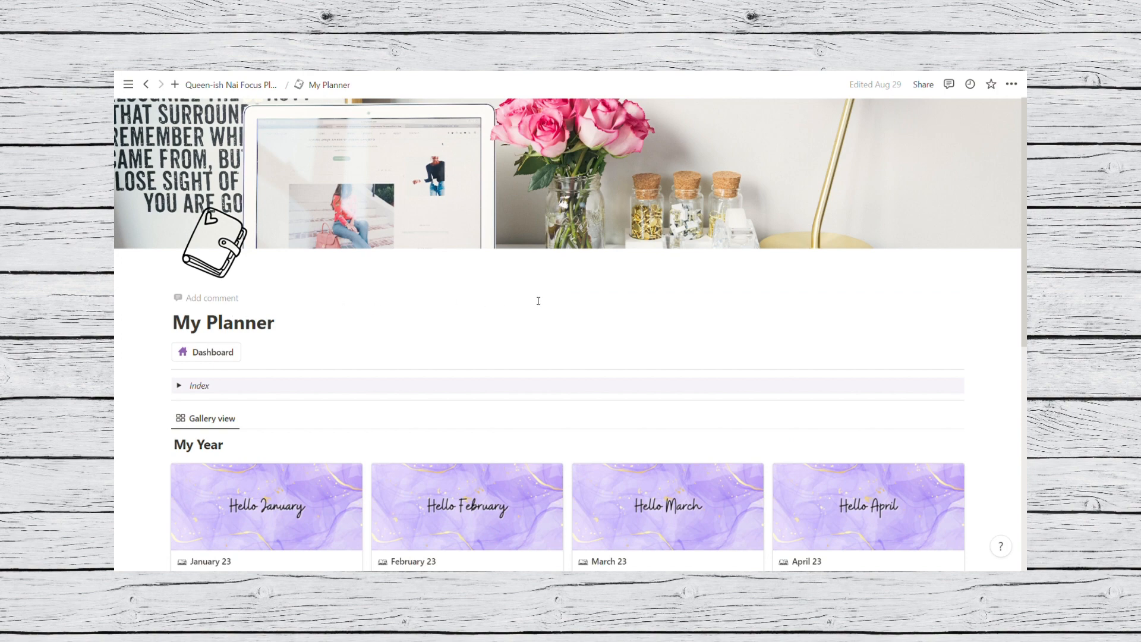
scroll(540, 300, down, 6)
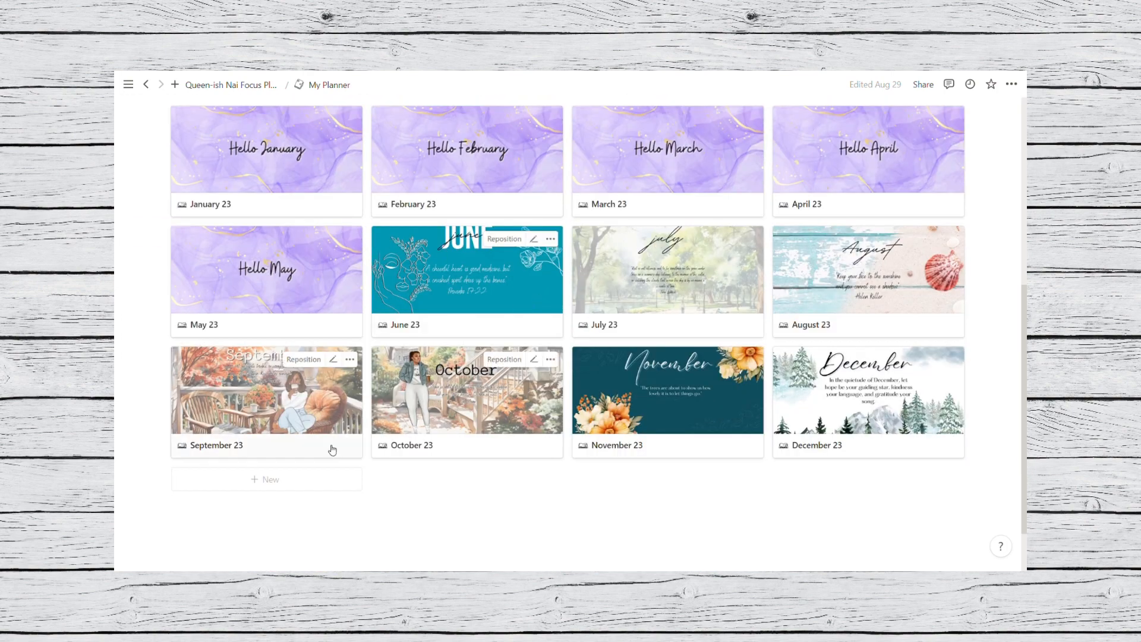
scroll(505, 386, up, 4)
- Return to the main dashboard, open the Archives page and look over its archive sections
click(214, 235)
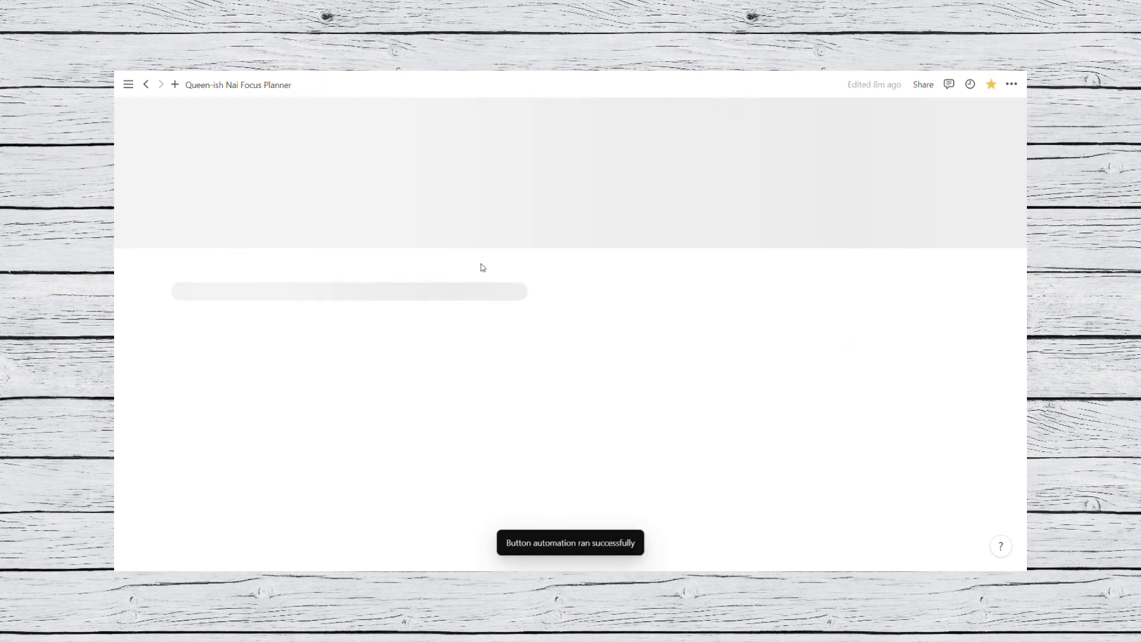
scroll(743, 304, down, 2)
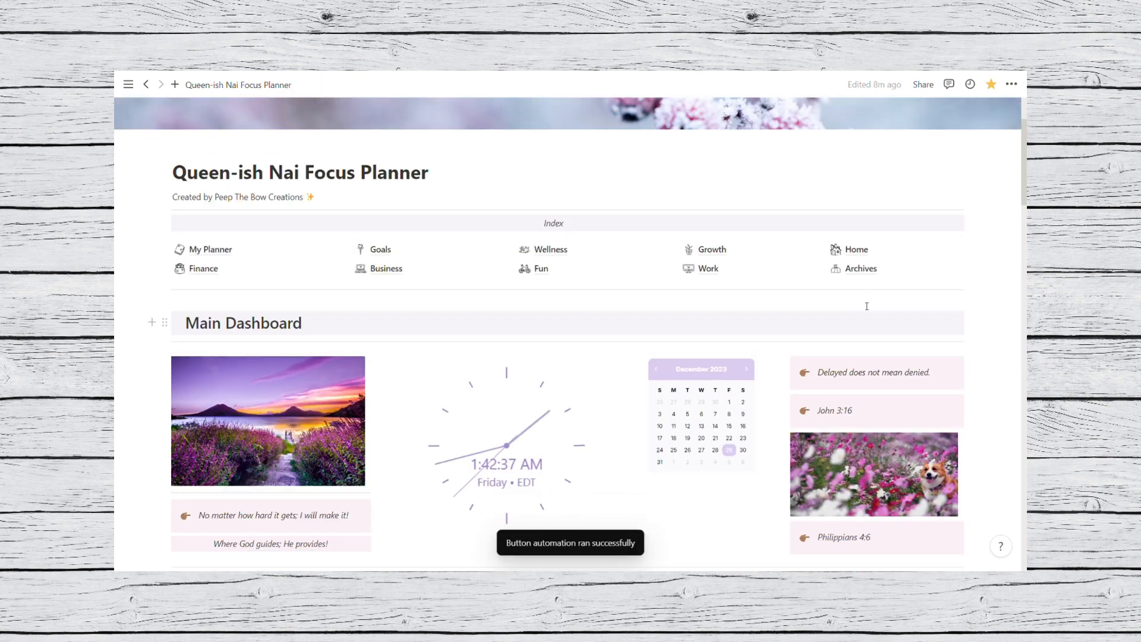
mouse_move(863, 270)
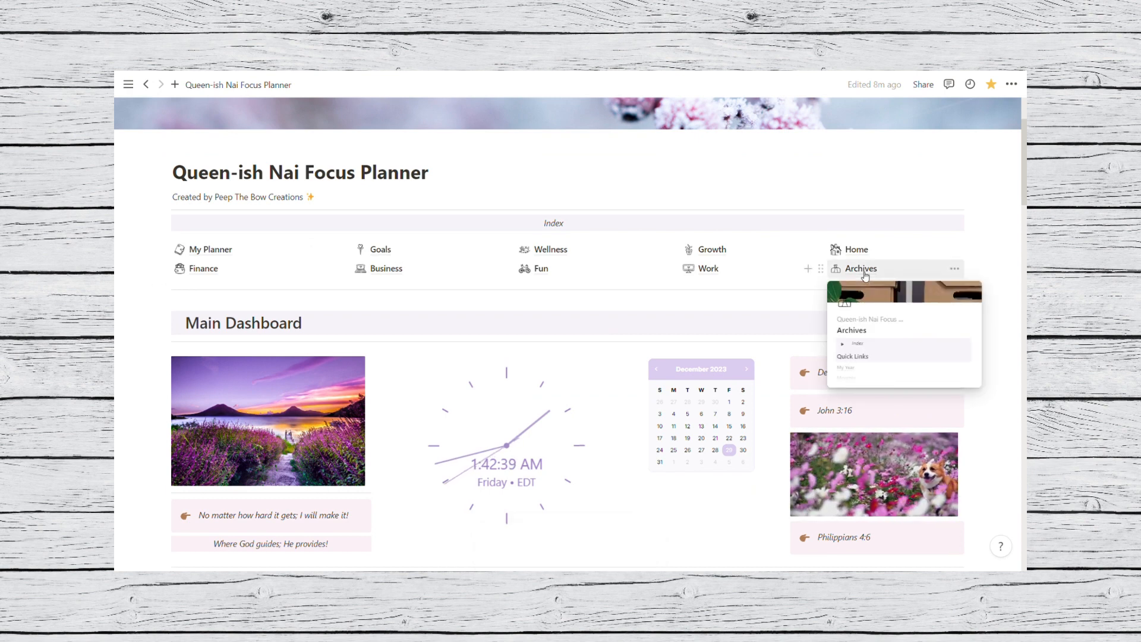
click(863, 270)
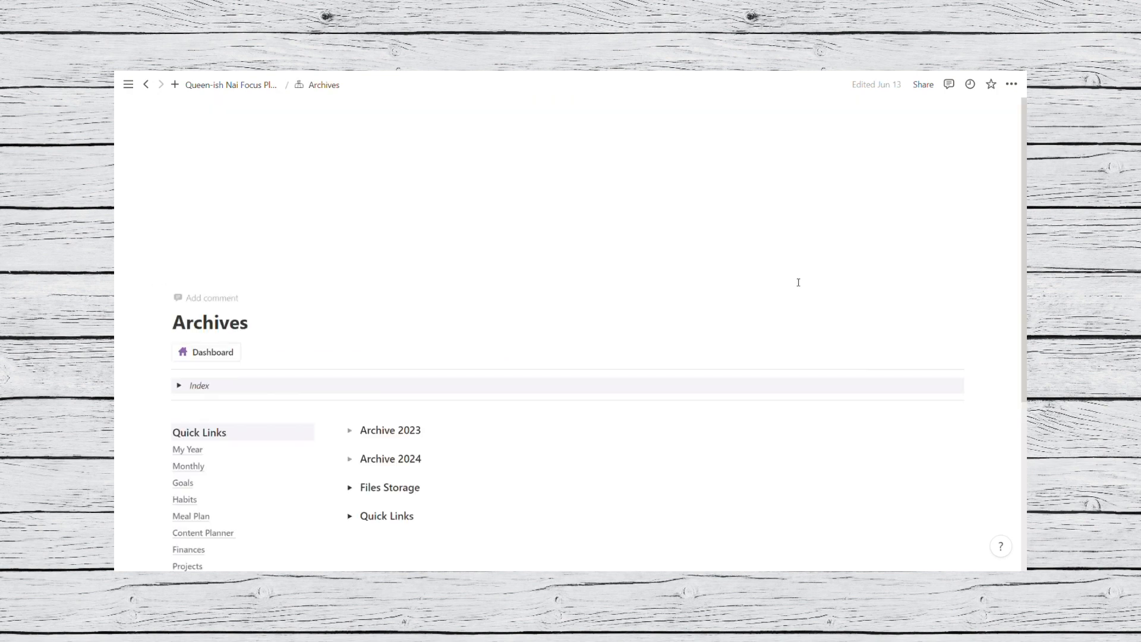
scroll(431, 423, down, 2)
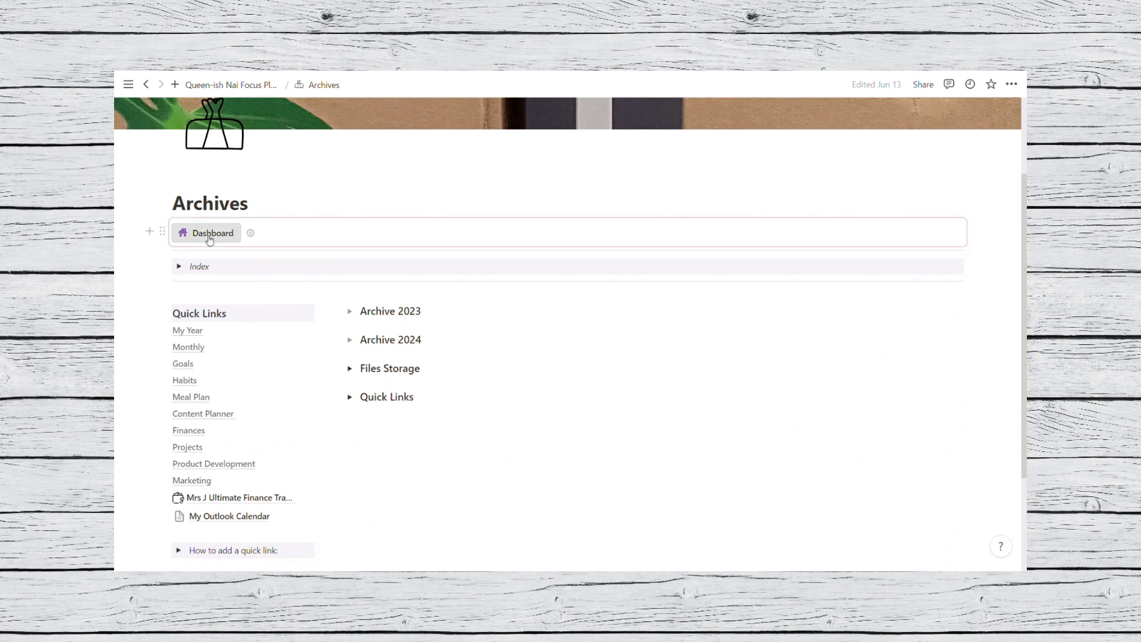
- Go to the My Planner page through the Archives page's index and collapse the index there
click(179, 266)
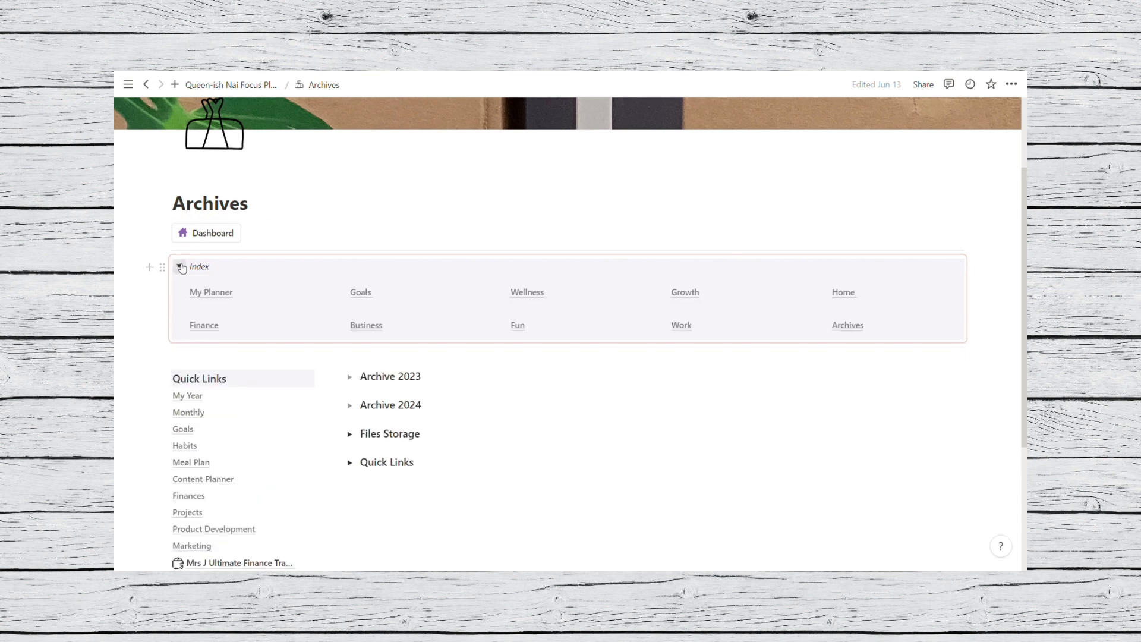
click(217, 296)
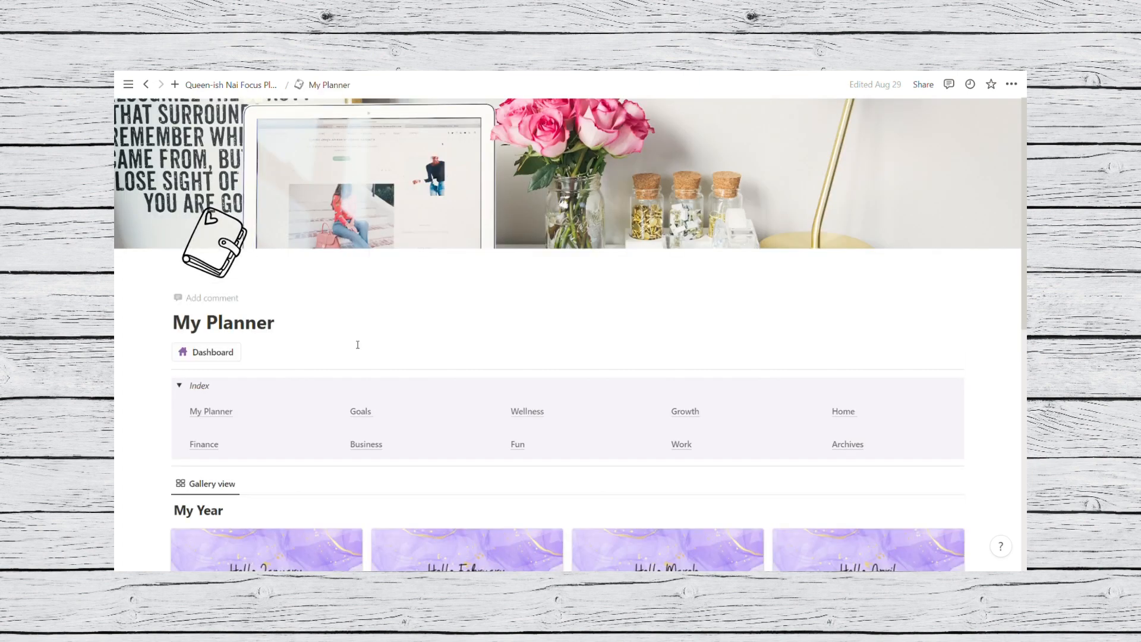
click(180, 386)
- Insert a toggle list block in the empty space below the My Year gallery on the My Planner page
scroll(485, 354, down, 5)
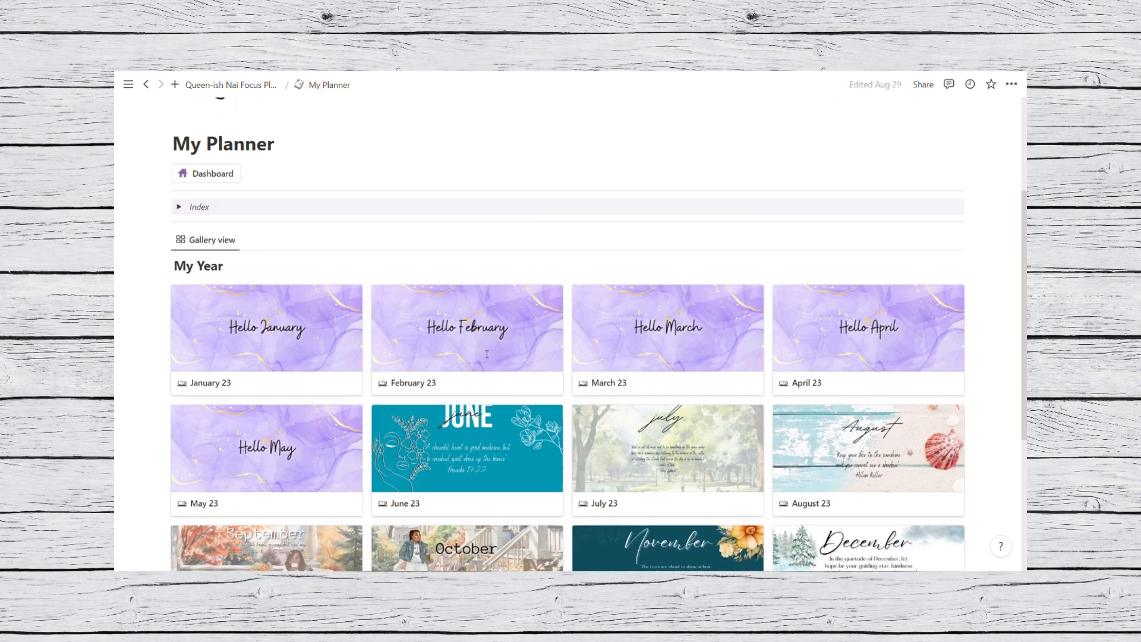
scroll(486, 355, down, 3)
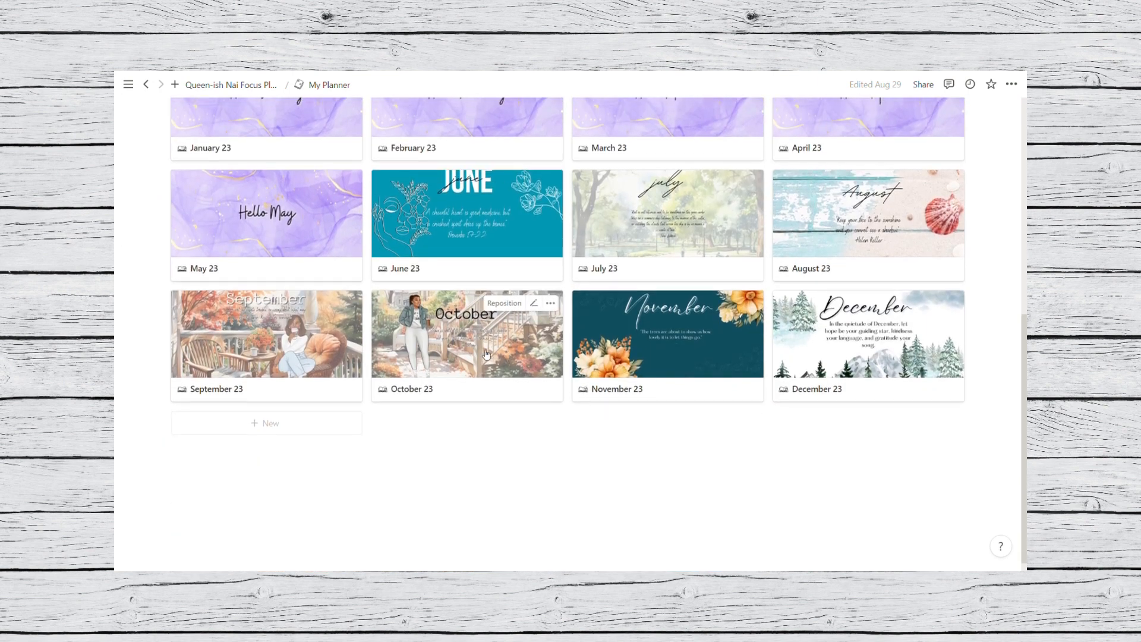
click(222, 448)
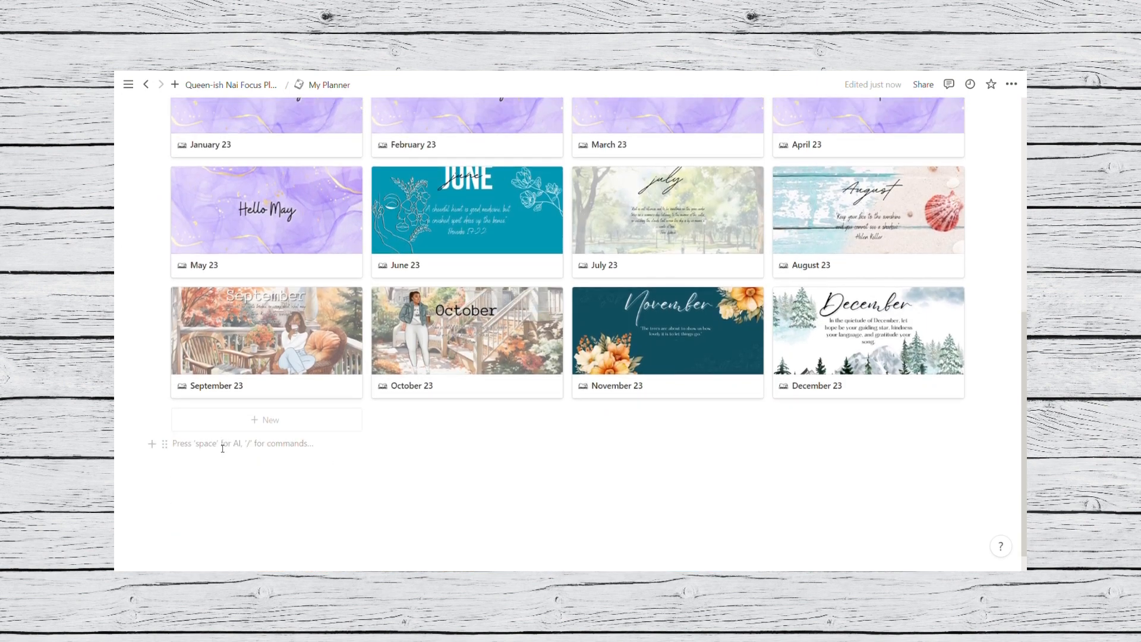
text(/)
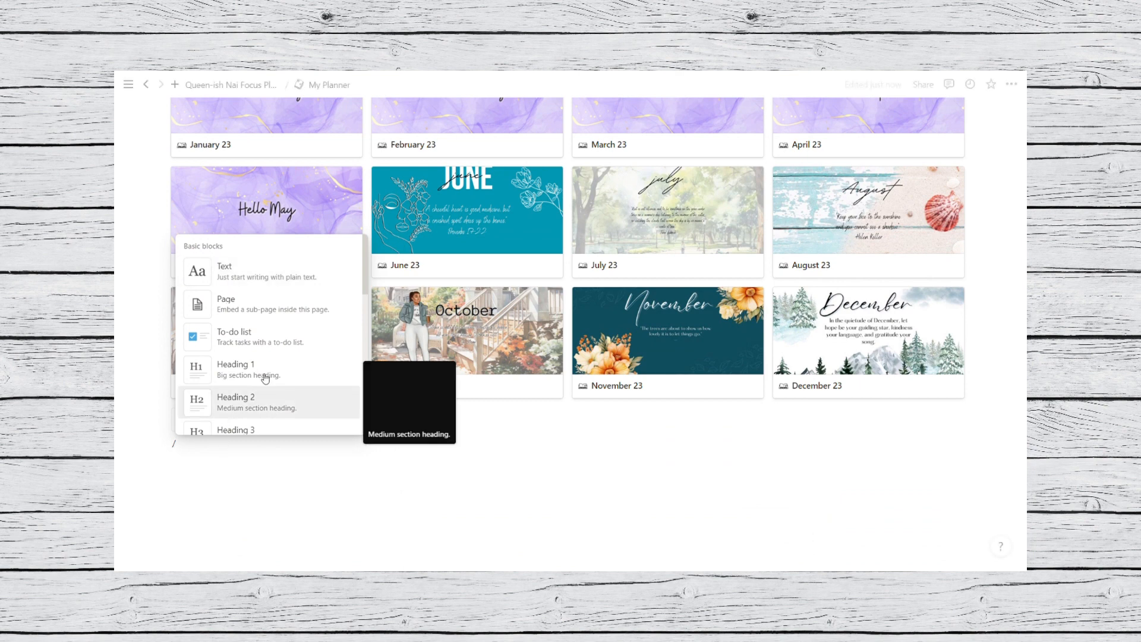
scroll(267, 368, down, 4)
scroll(276, 339, down, 1)
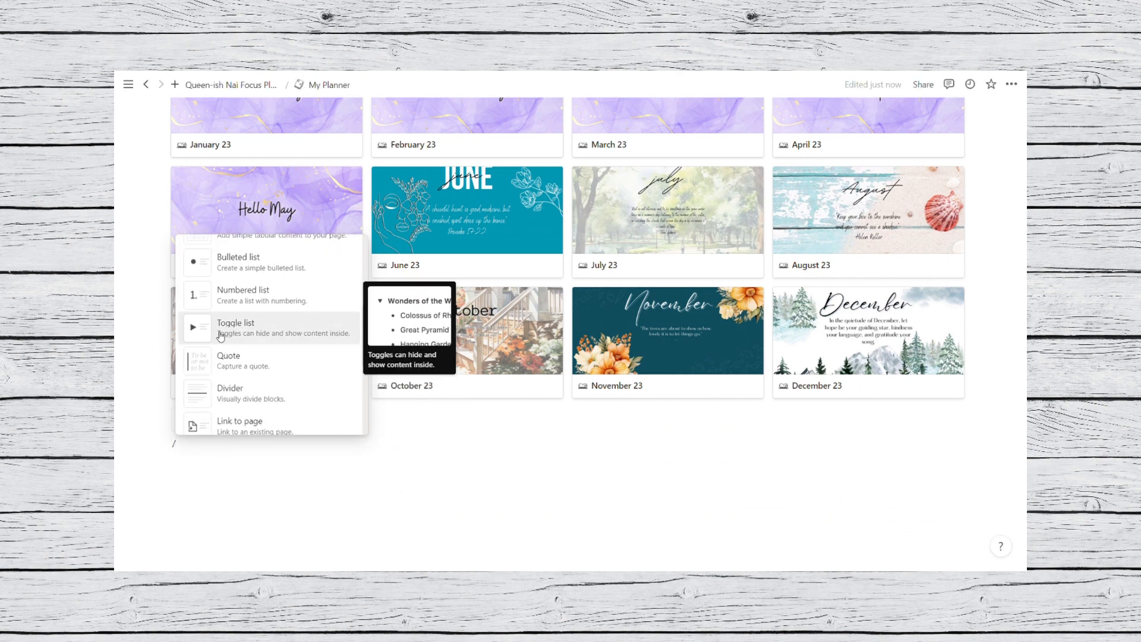
click(237, 328)
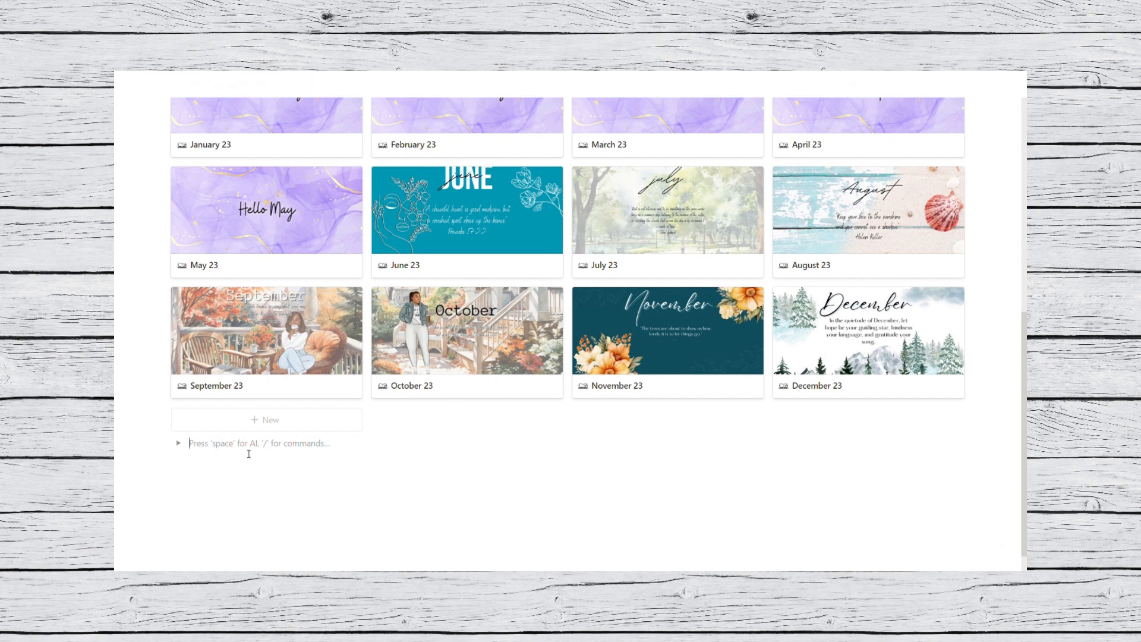
- Title the new toggle list "2023 Planner Archive" and check its empty content area
scroll(249, 453, down, 1)
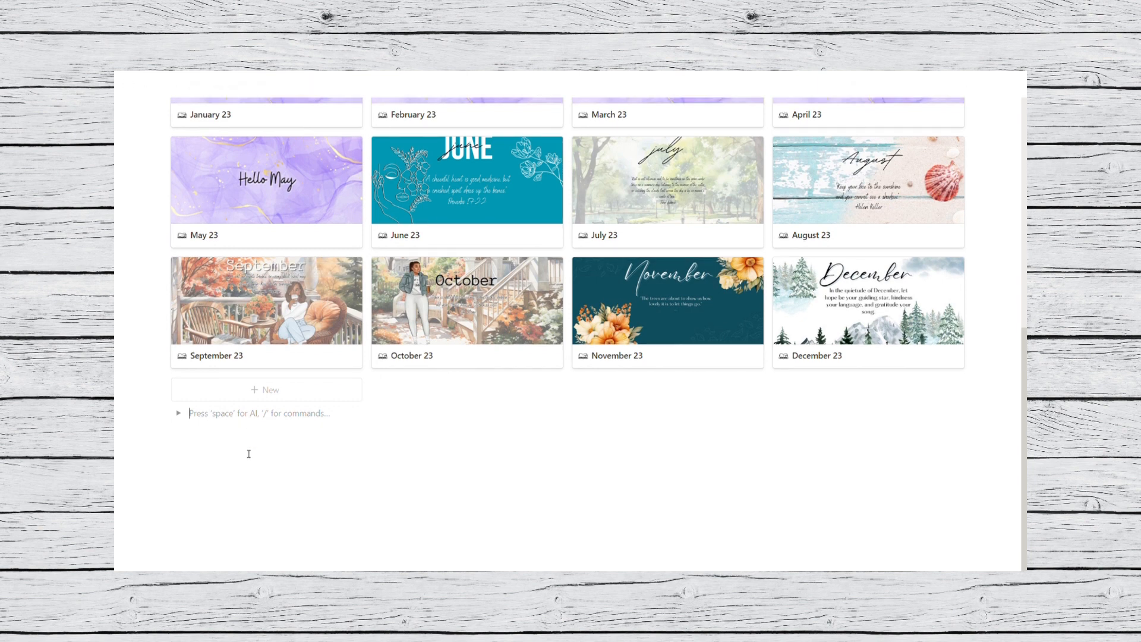
text(2)
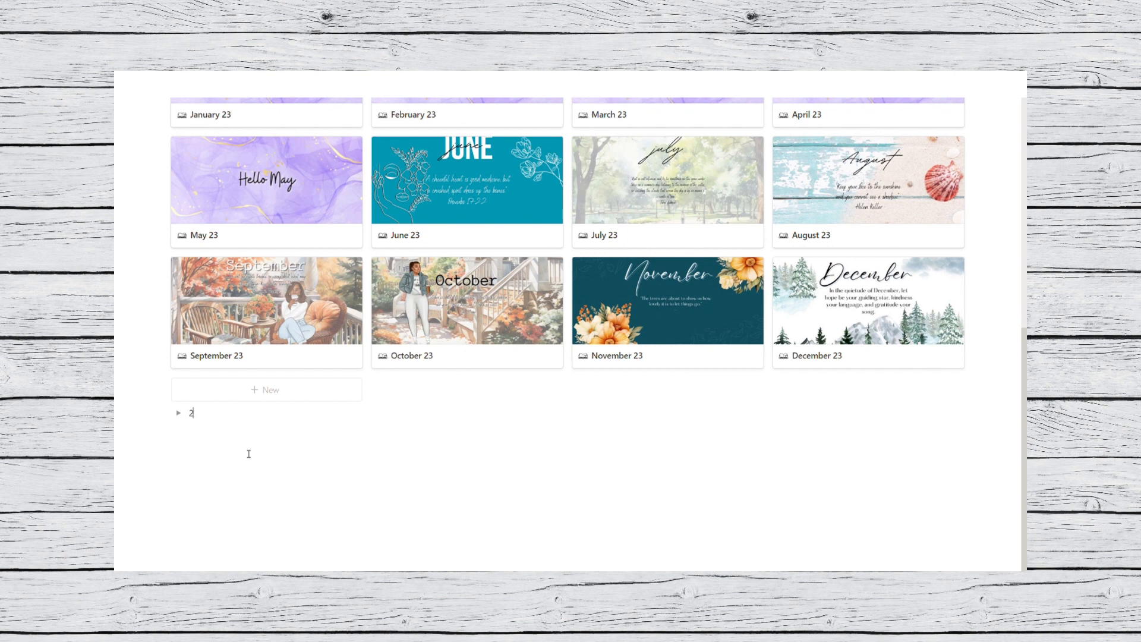
text(023 Planner Archive)
click(178, 414)
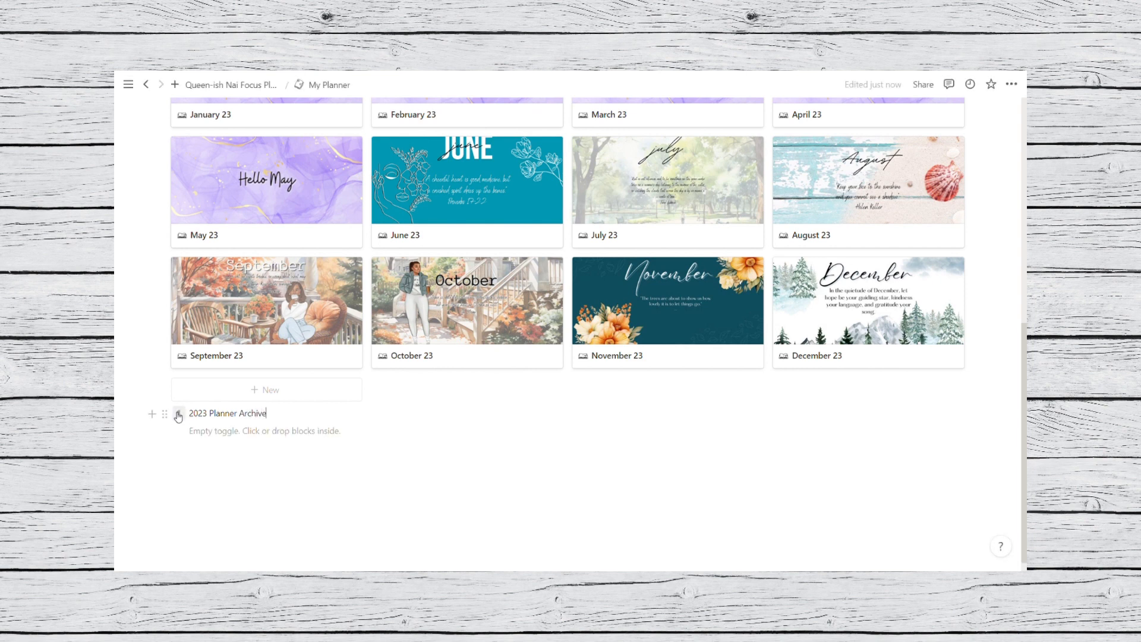
click(179, 414)
- Format the "2023 Planner Archive" toggle title as bold and italic
drag(273, 419, 178, 414)
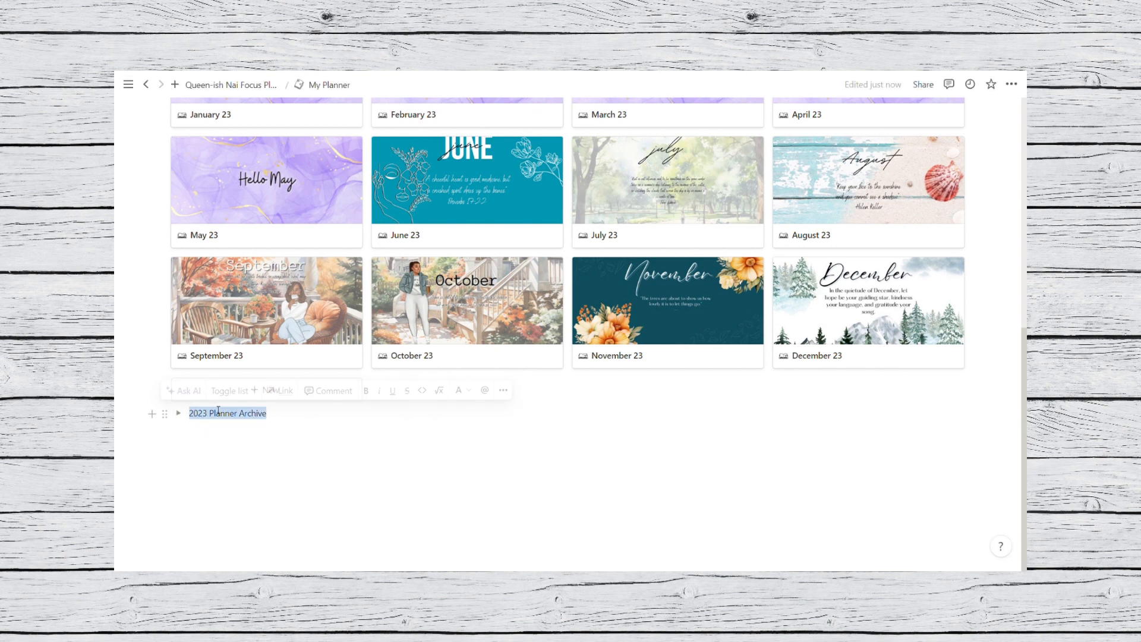
click(379, 393)
click(372, 397)
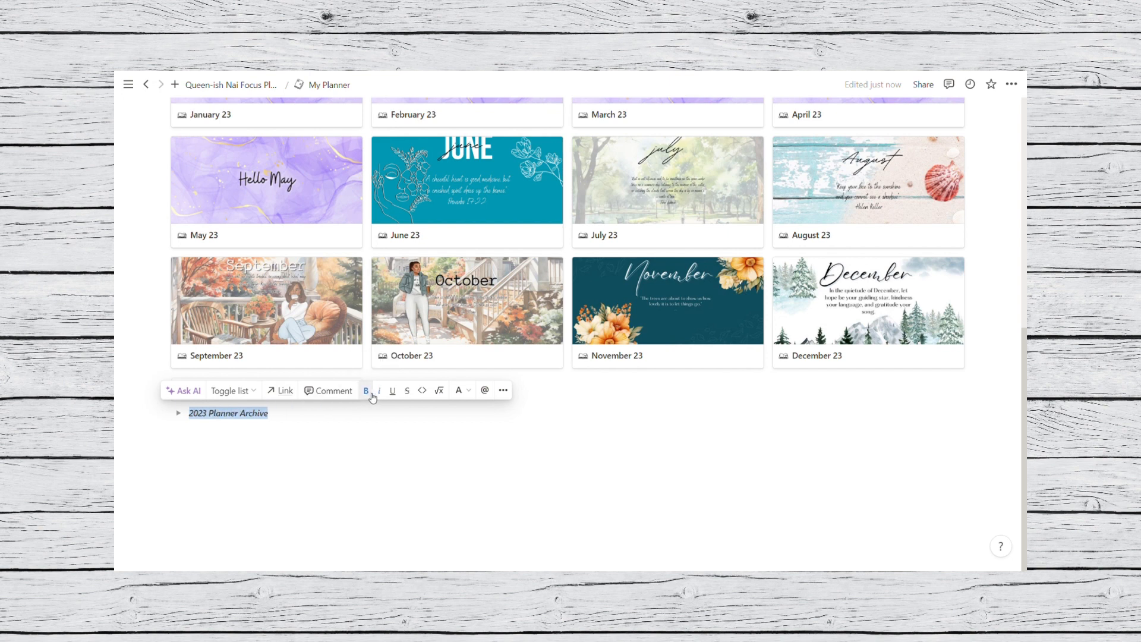
click(277, 413)
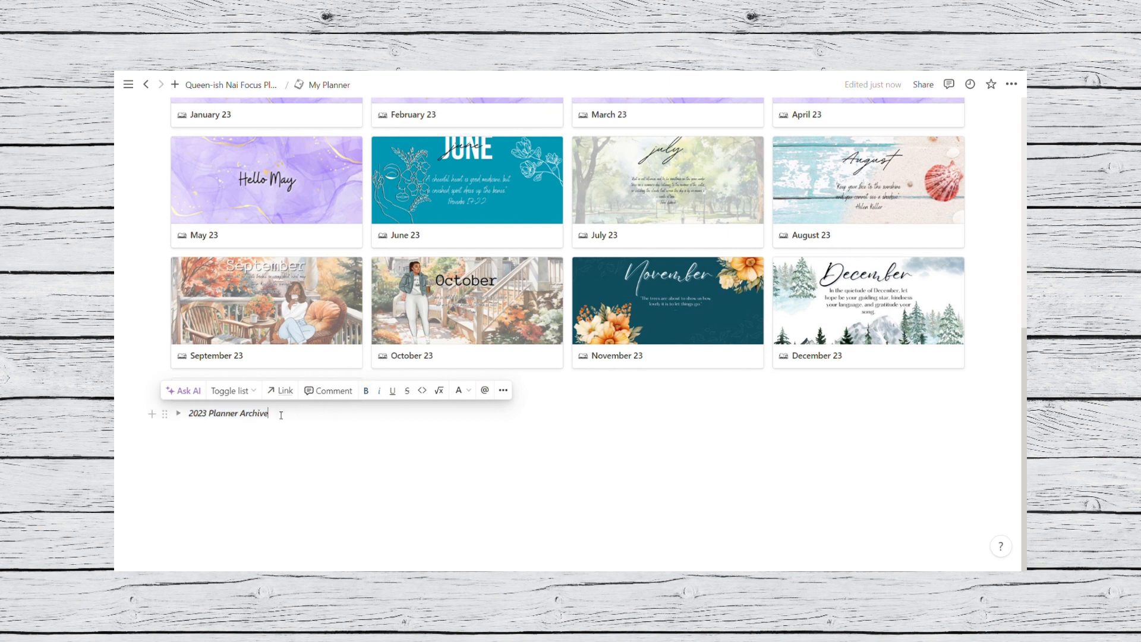
- Copy all gallery pages from January 23 to December 23 and paste them inside the expanded 2023 Planner Archive toggle
click(179, 413)
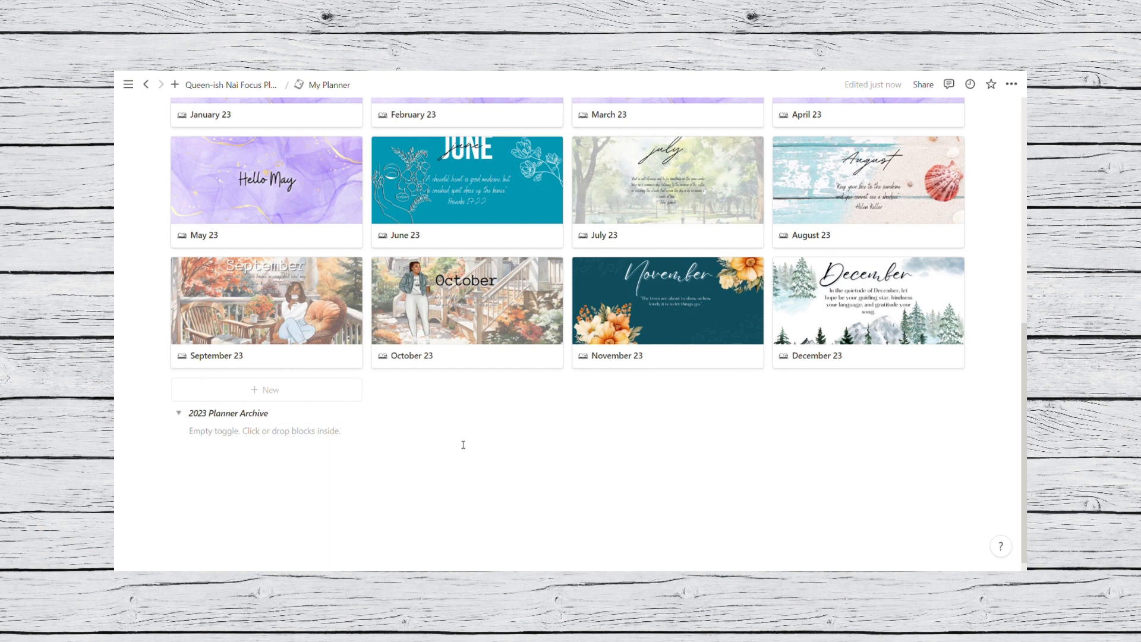
scroll(463, 444, up, 5)
scroll(463, 445, down, 3)
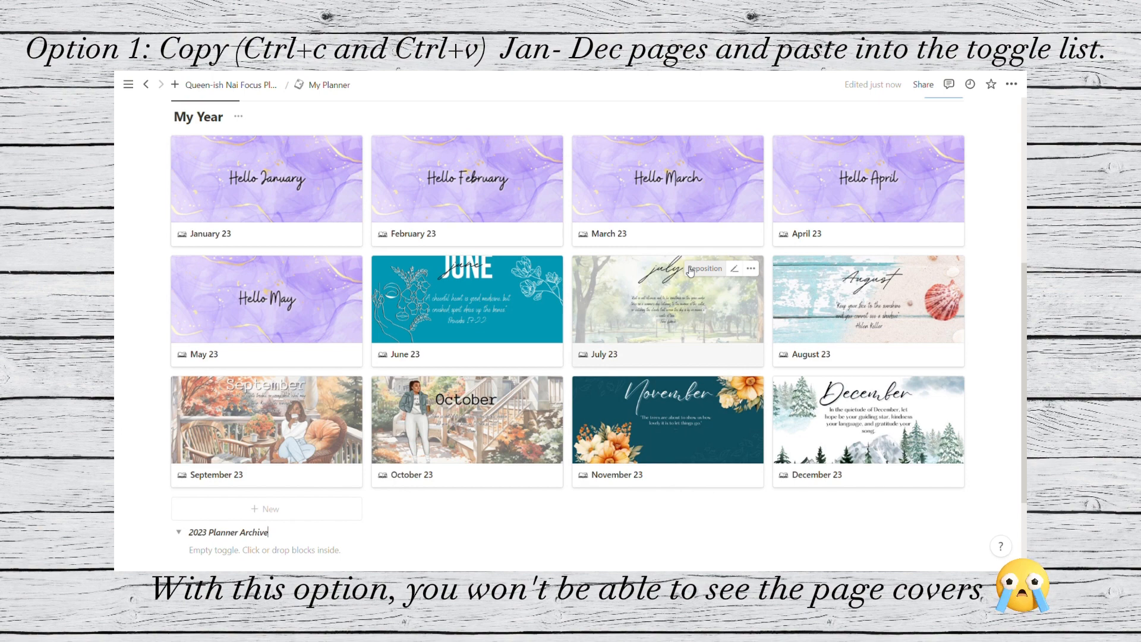
drag(980, 474, 350, 232)
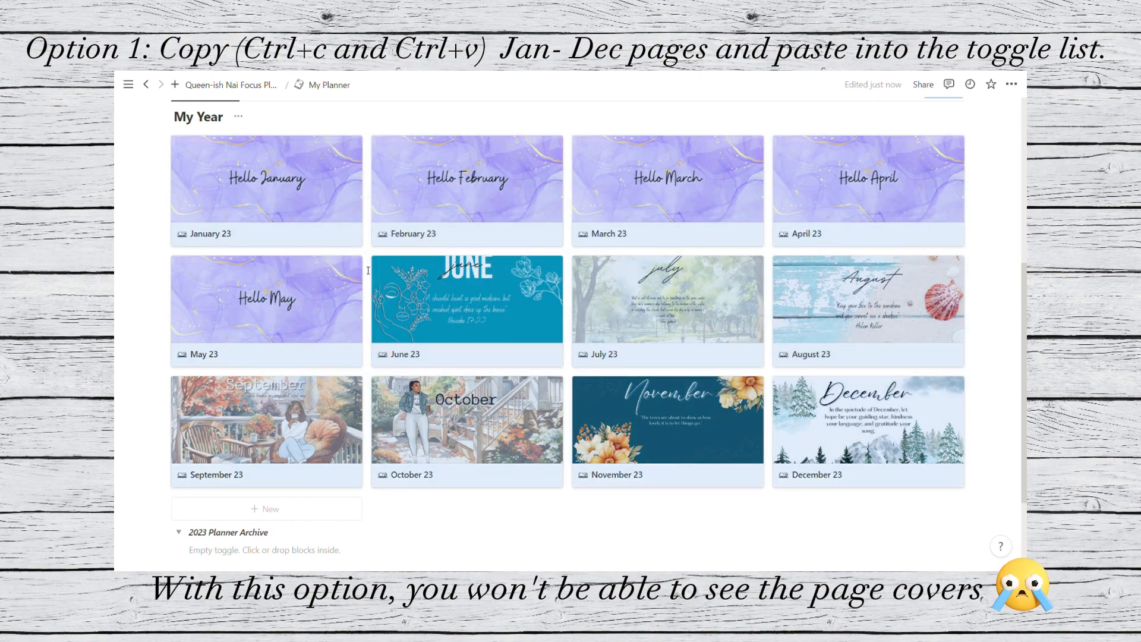
scroll(410, 292, down, 2)
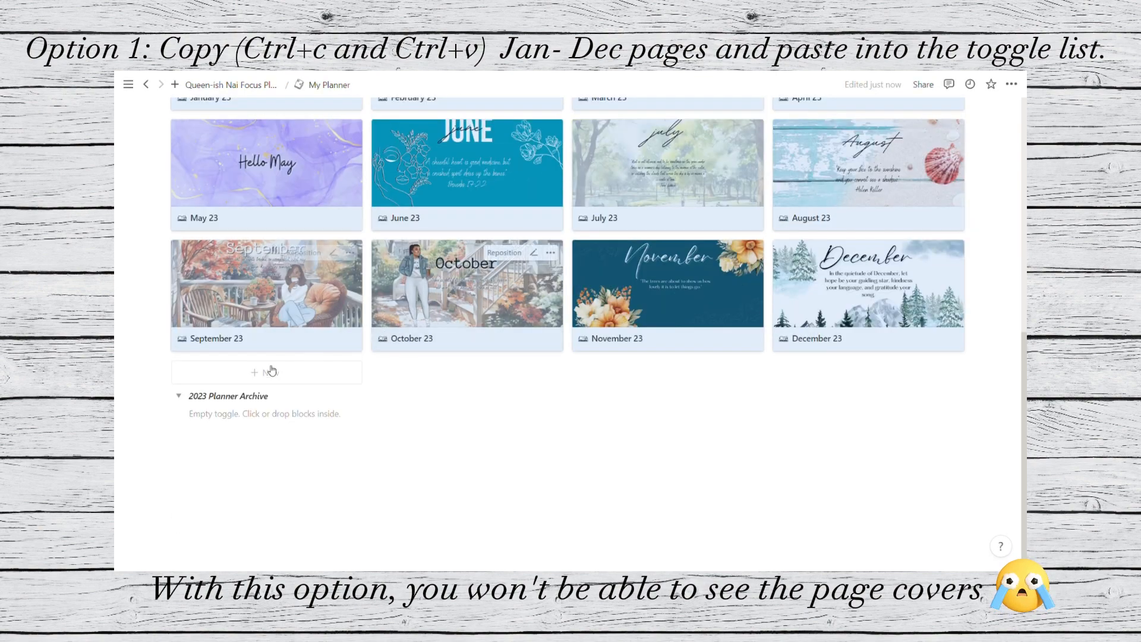
click(238, 414)
key(ctrl+v)
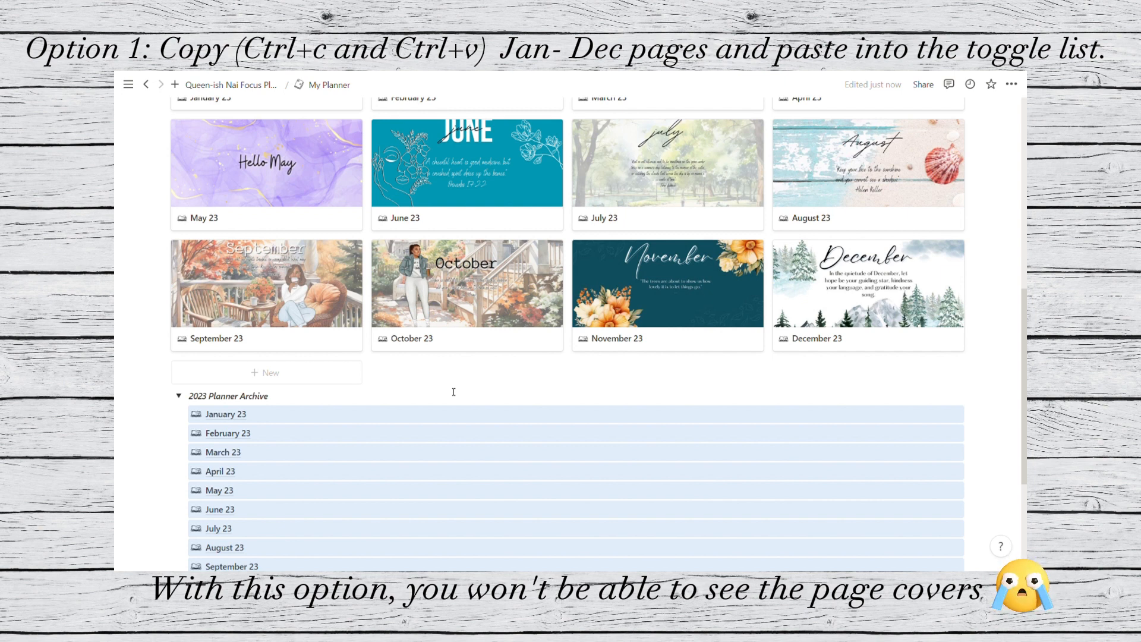
- Review the pasted month pages in the 2023 Planner Archive toggle and open the January 23 copy
scroll(399, 401, down, 3)
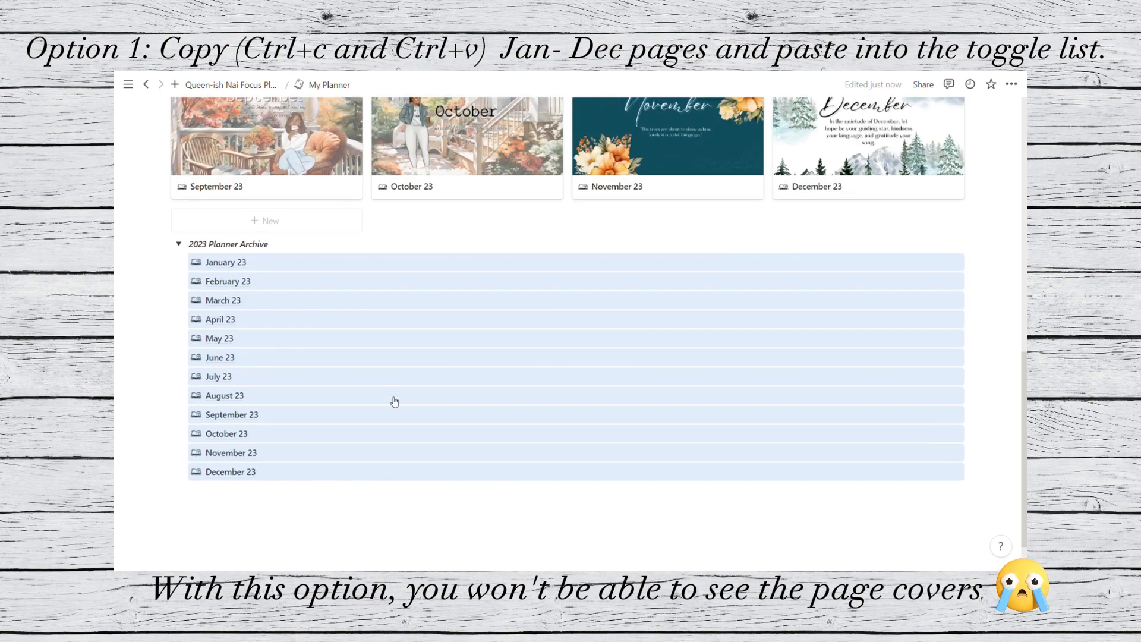
right_click(300, 265)
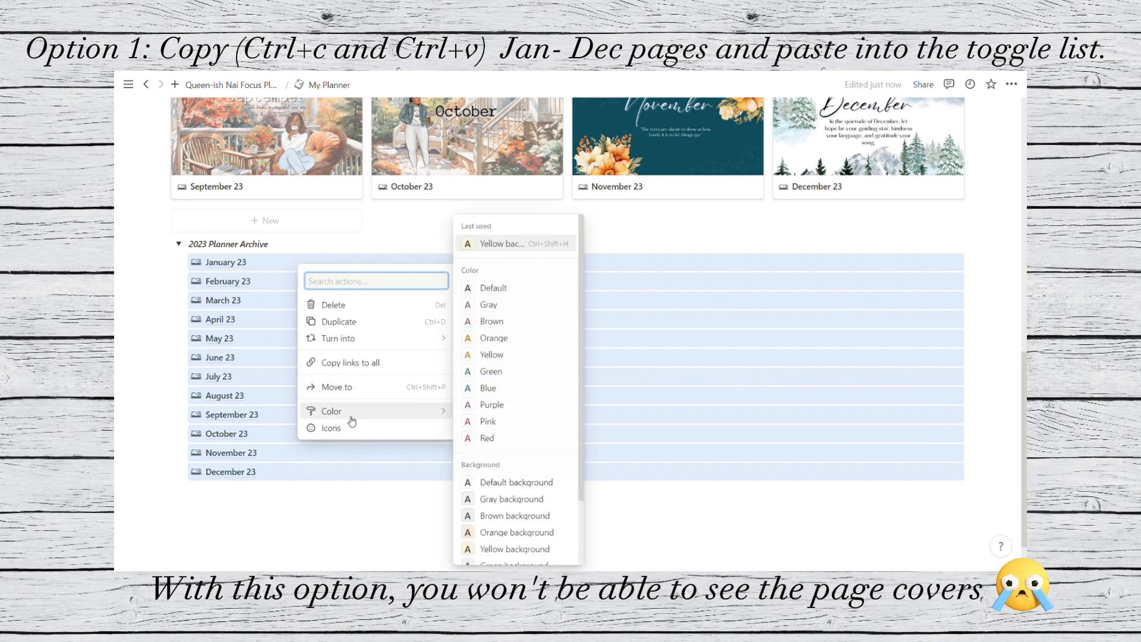
key(Escape)
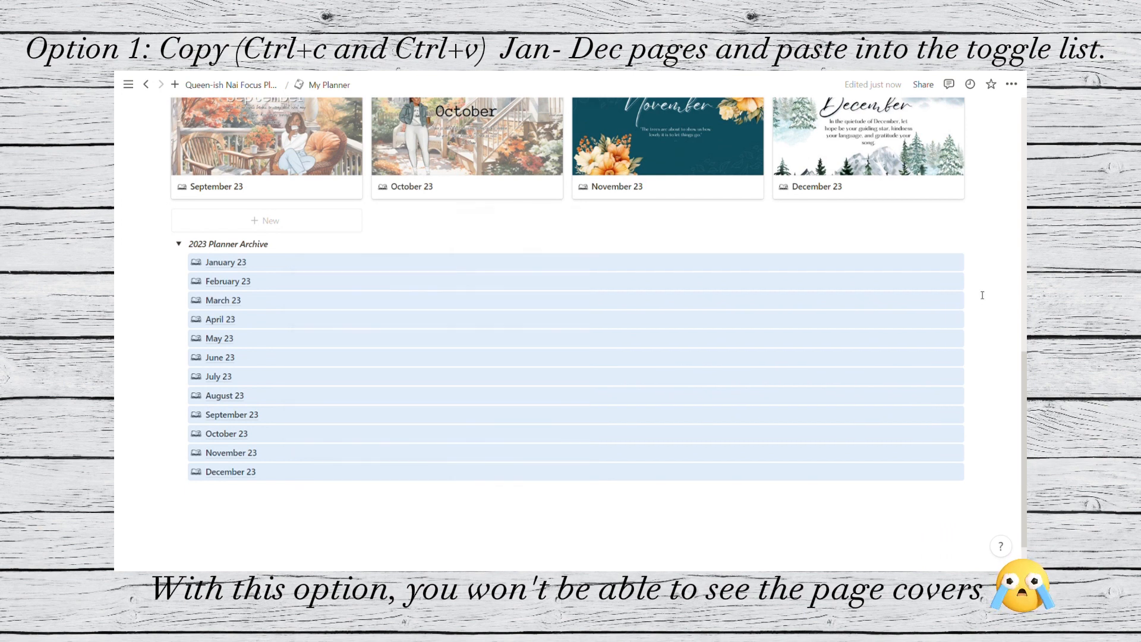
click(227, 264)
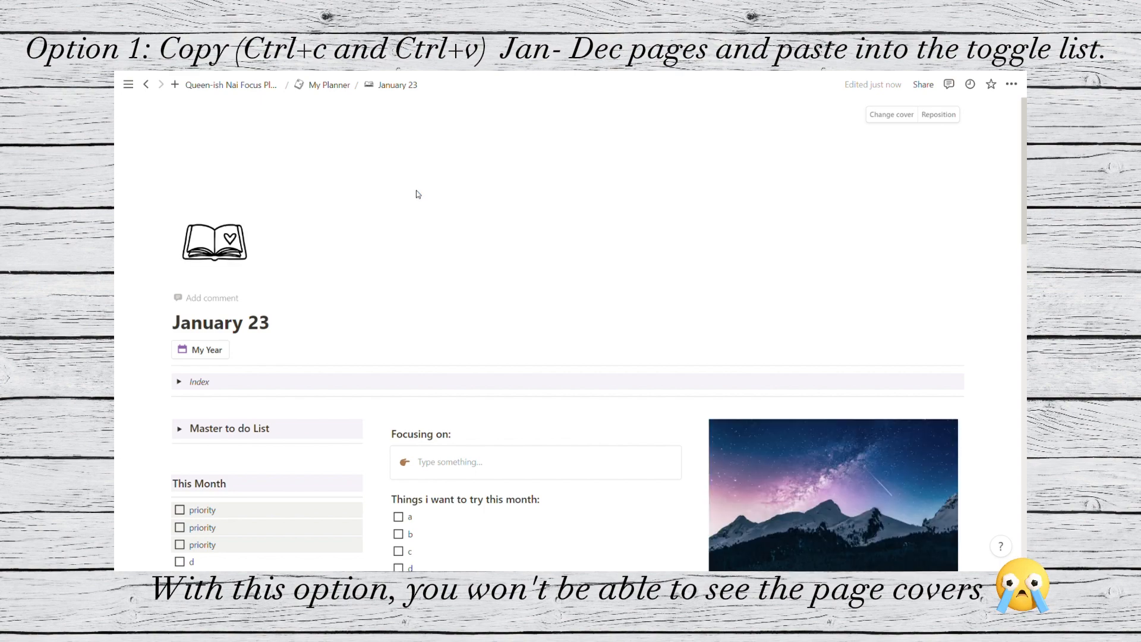
- Return to the My Planner page and collapse the 2023 Planner Archive toggle below the month gallery
click(328, 89)
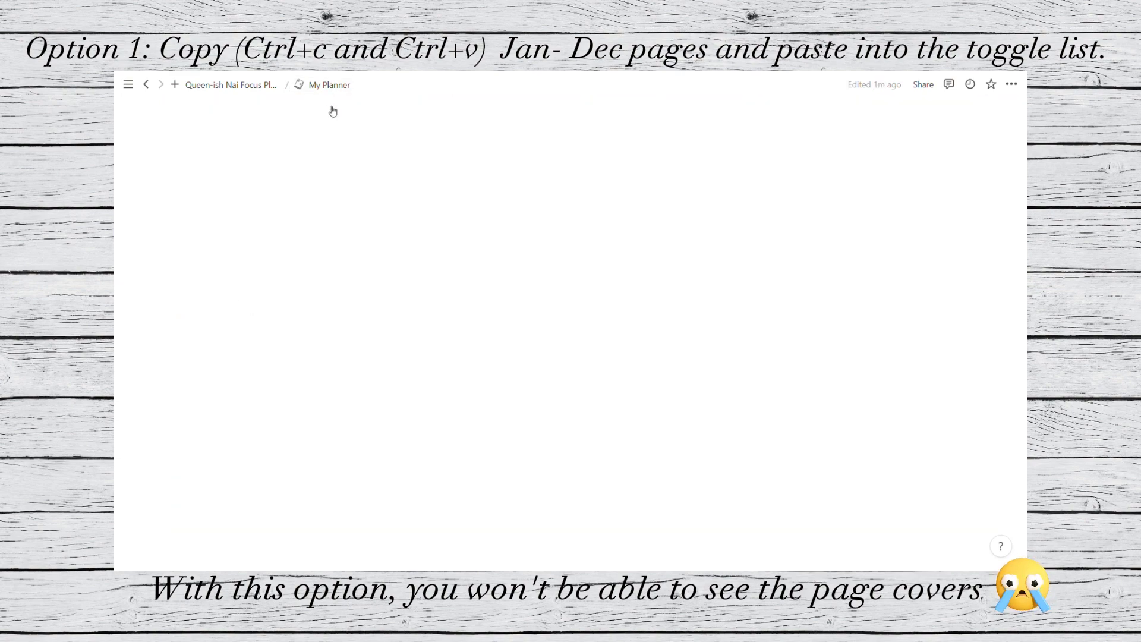
scroll(338, 328, down, 10)
scroll(337, 327, down, 3)
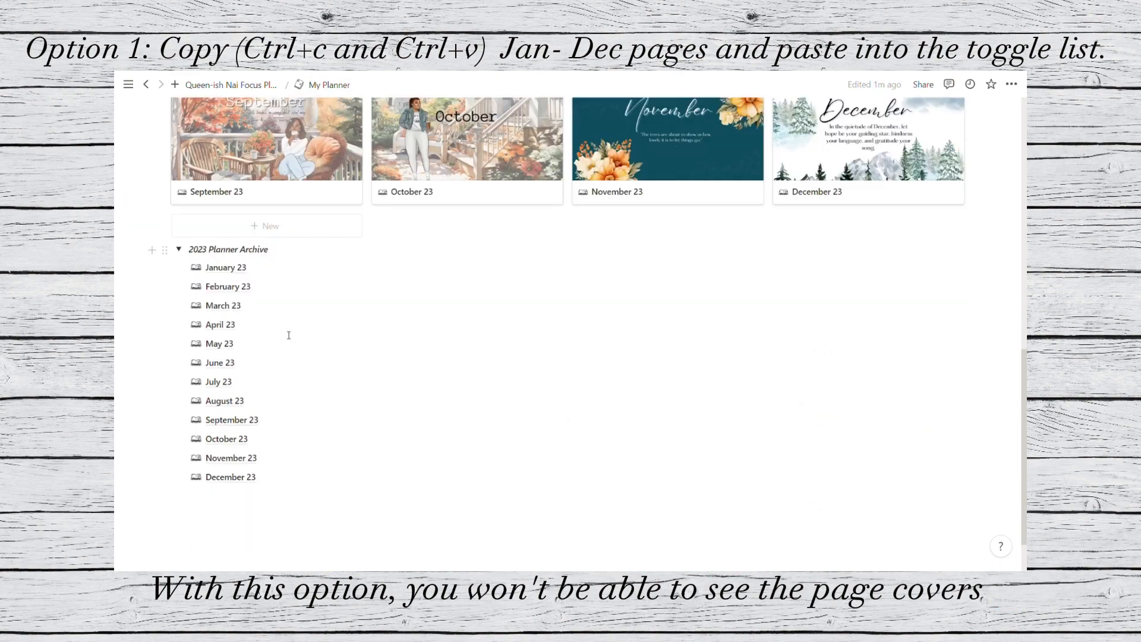
click(178, 181)
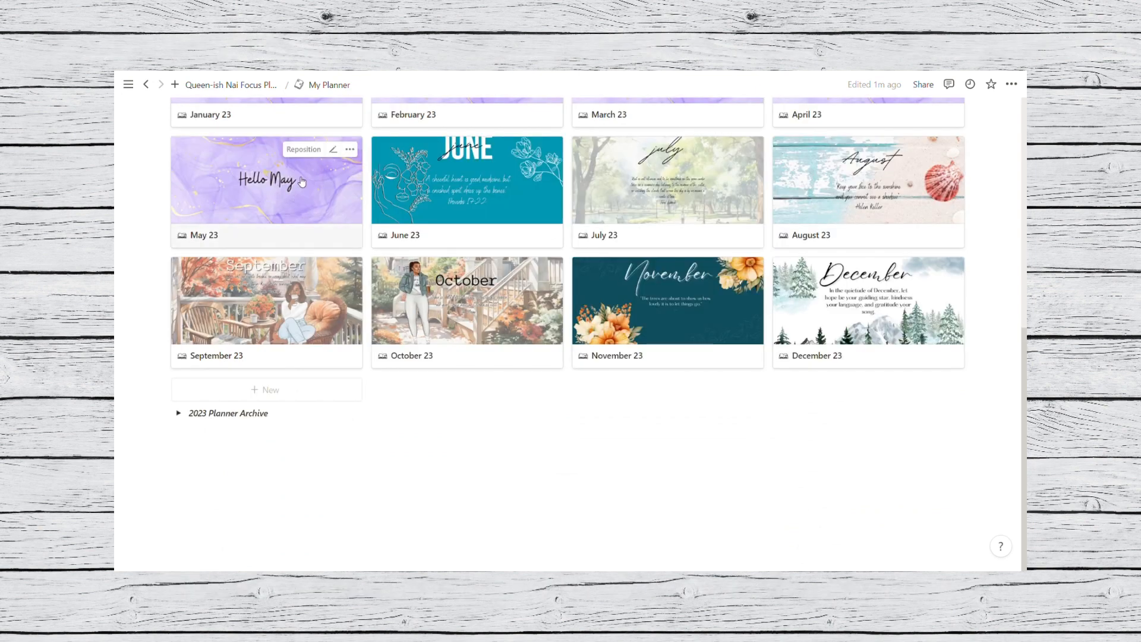
scroll(299, 342, up, 2)
scroll(299, 342, down, 2)
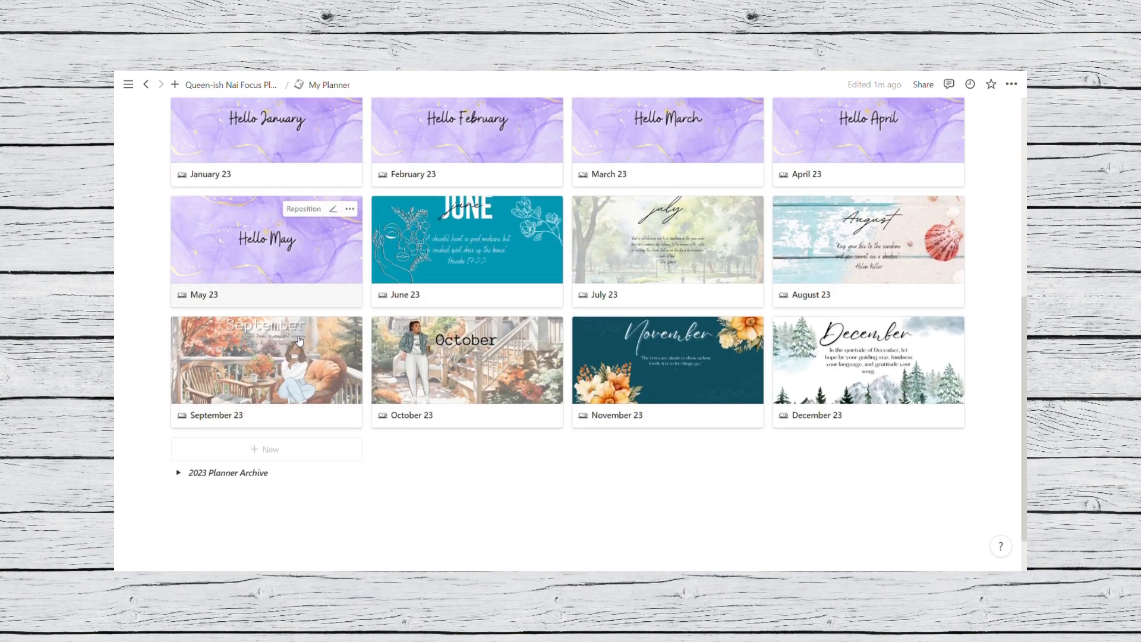
click(179, 413)
click(179, 413)
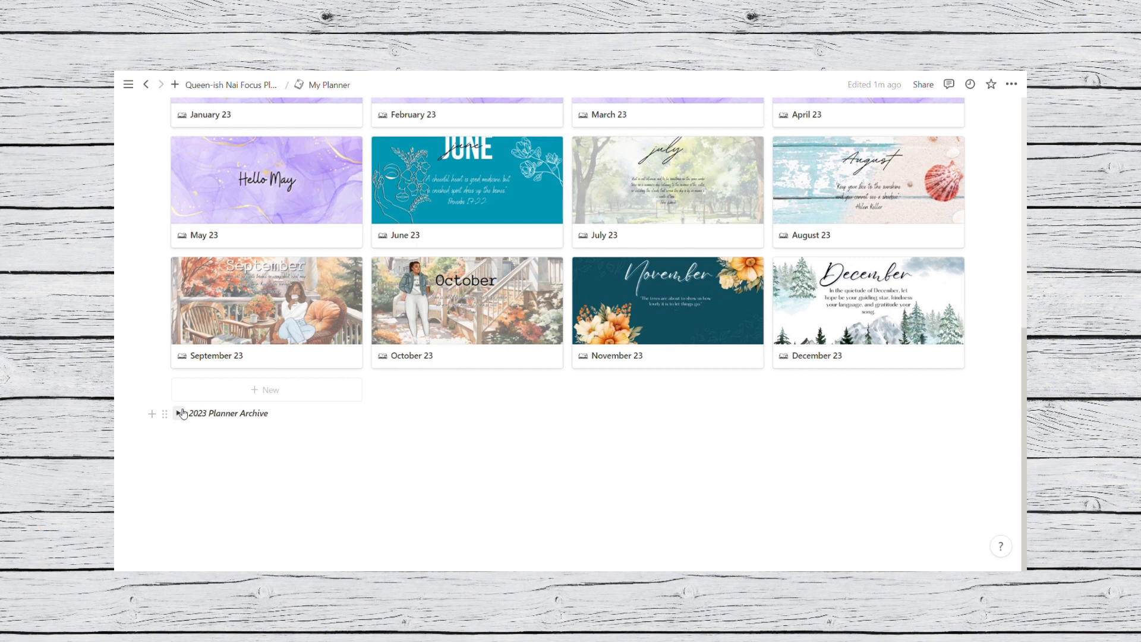
- Duplicate the My Year gallery database with its content
scroll(297, 279, up, 3)
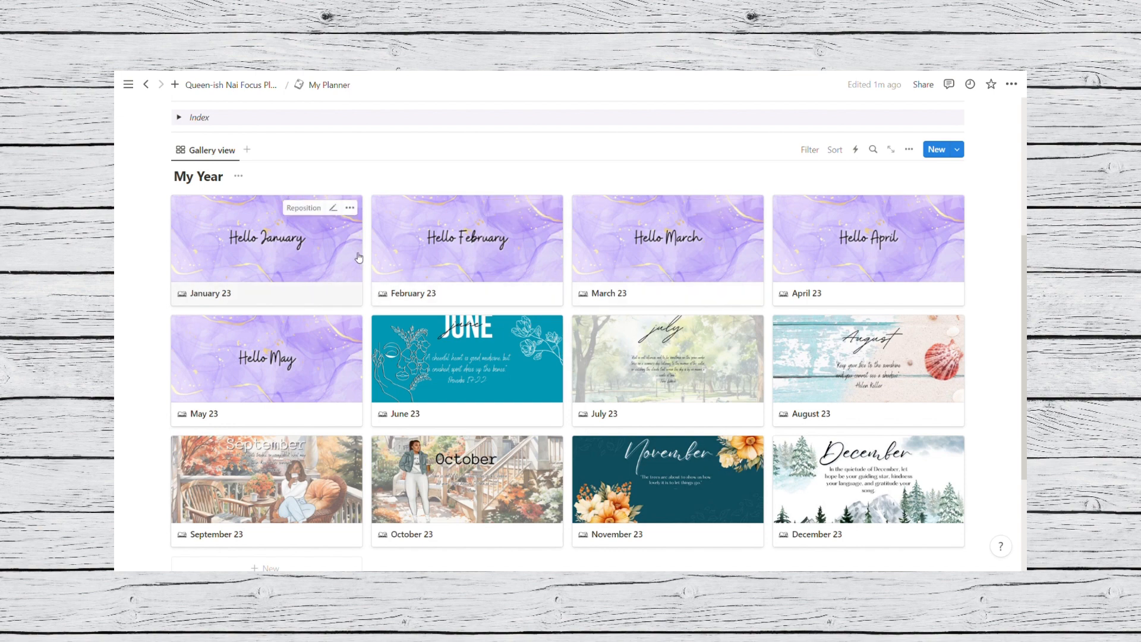
scroll(359, 257, down, 2)
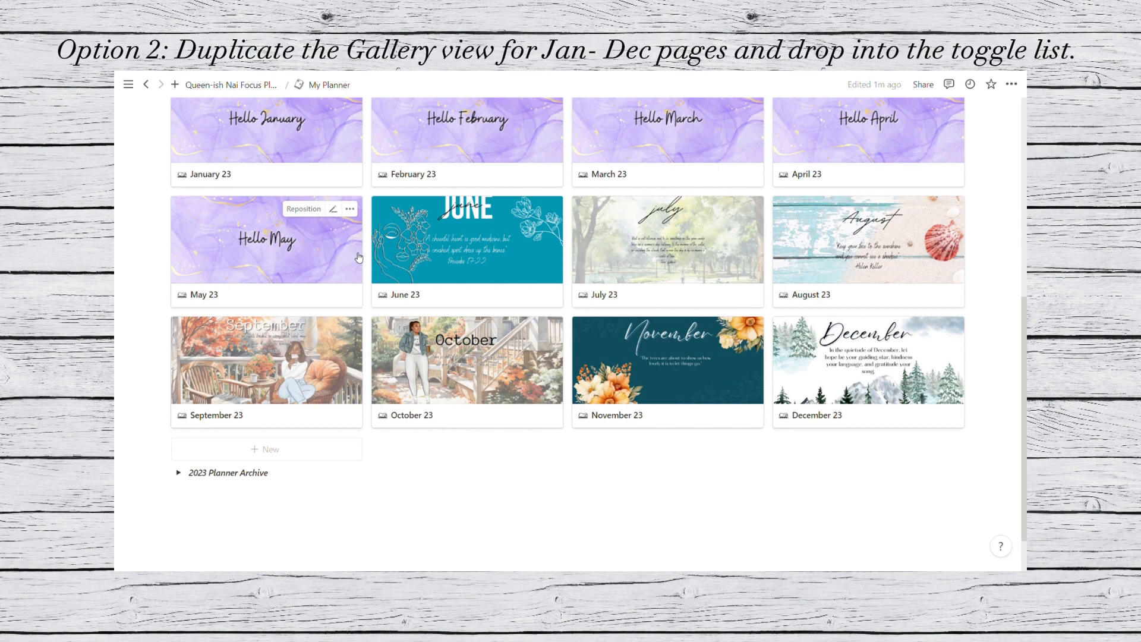
scroll(359, 257, down, 1)
scroll(341, 367, up, 3)
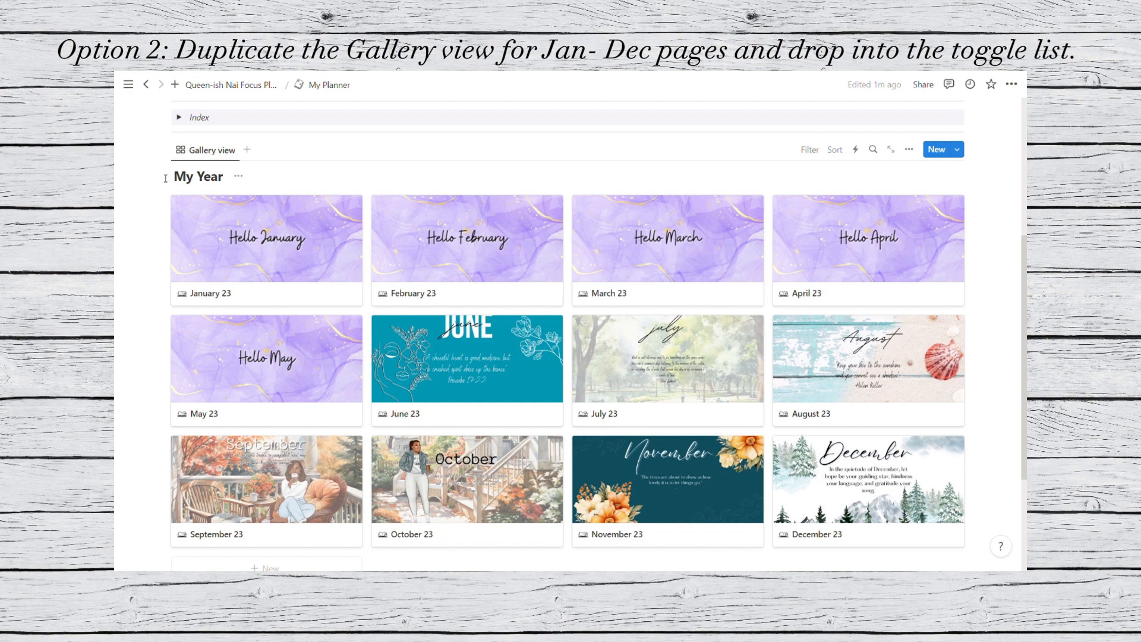
click(166, 149)
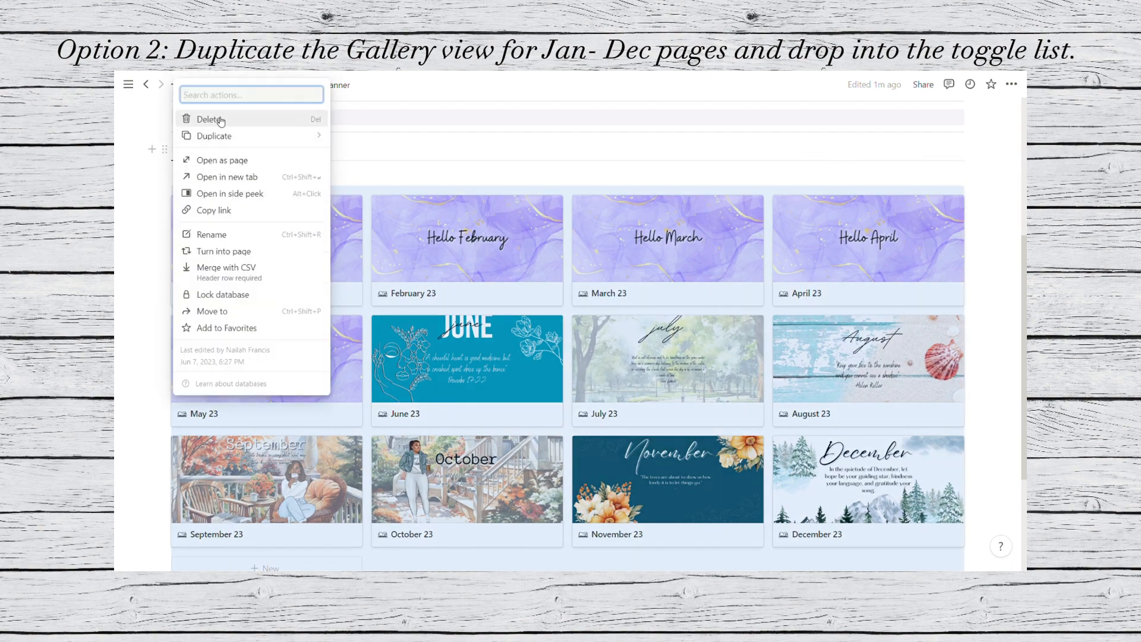
mouse_move(229, 137)
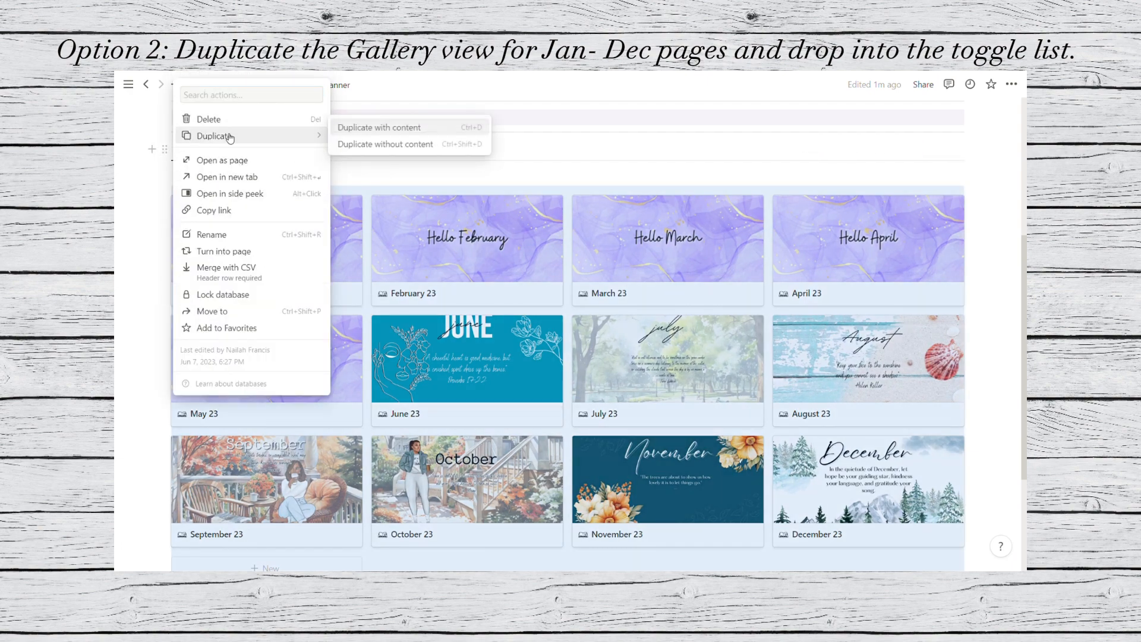
click(372, 127)
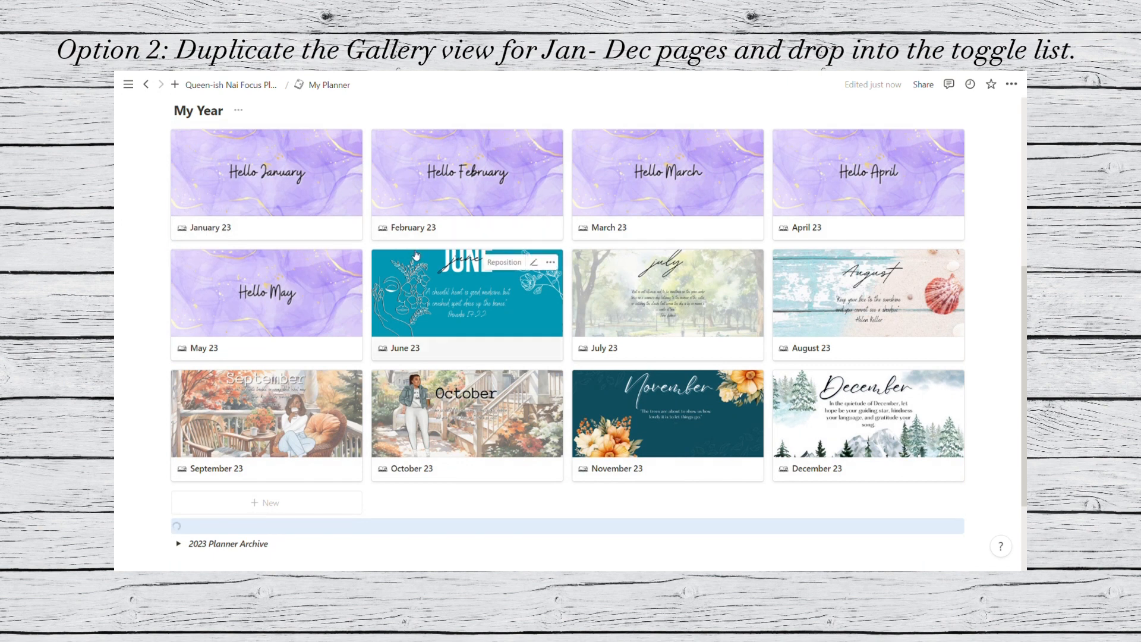
- Expand the 2023 Planner Archive toggle and delete the pasted January 23 to December 23 pages from it
scroll(416, 255, down, 2)
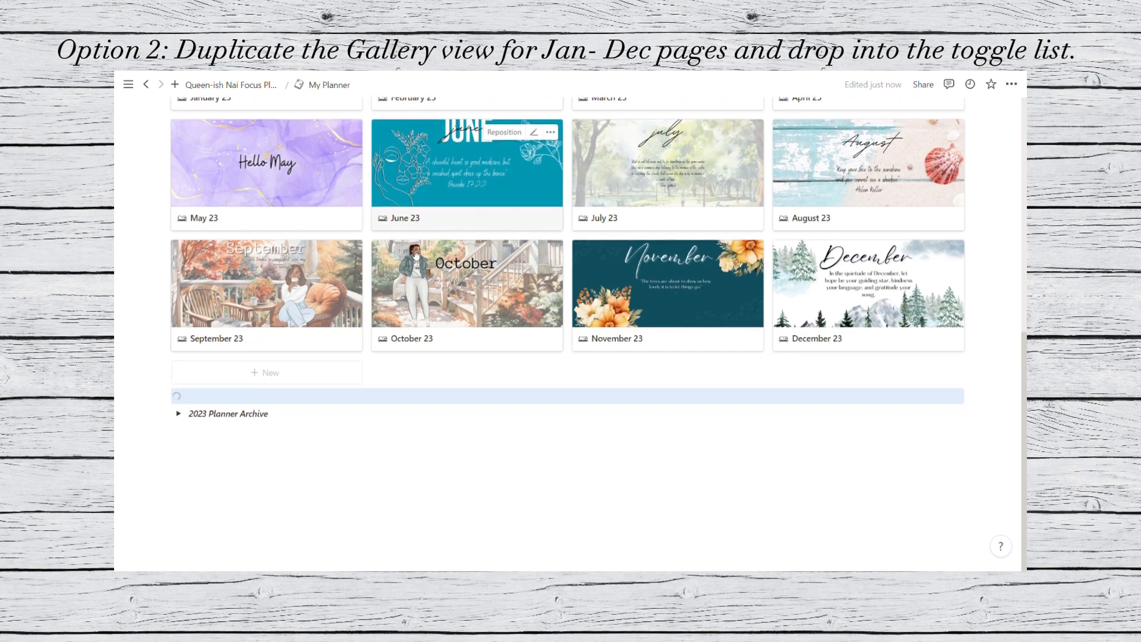
click(178, 413)
scroll(293, 370, down, 1)
scroll(293, 371, down, 3)
drag(279, 498, 197, 250)
key(Delete)
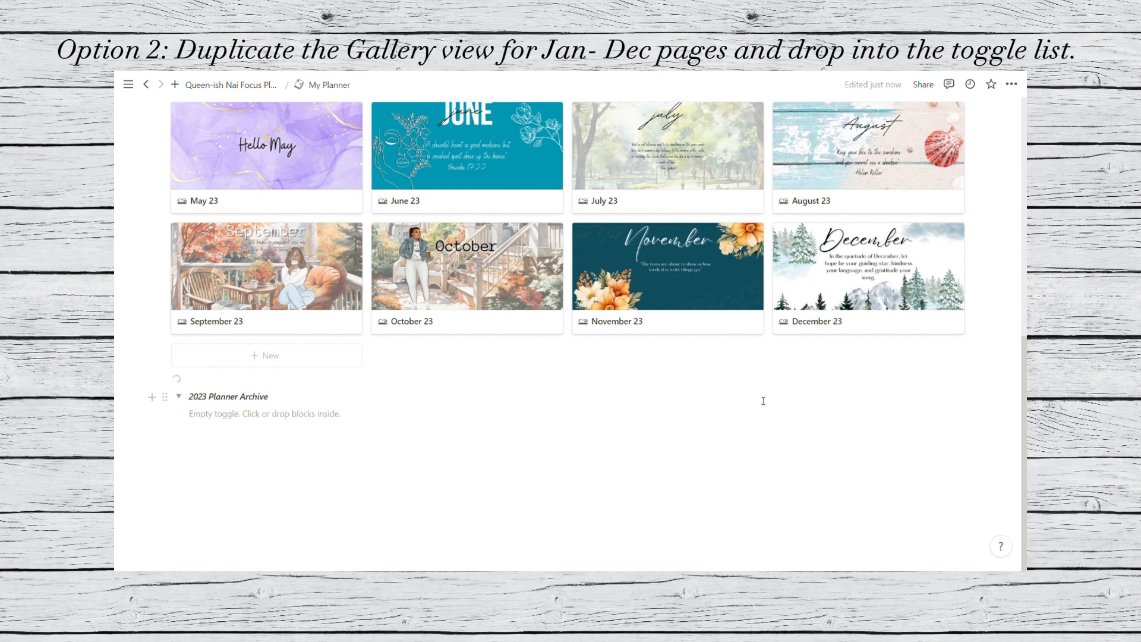
- Rename the duplicated My Year gallery as "2023 Yearly Planner"
scroll(763, 402, up, 1)
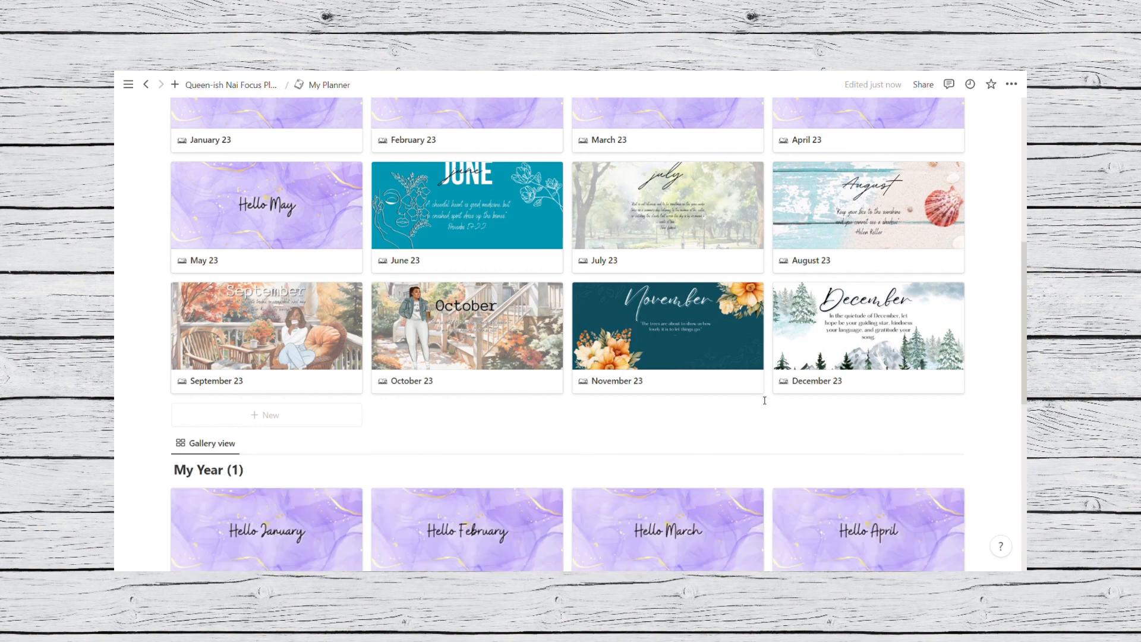
scroll(633, 410, down, 4)
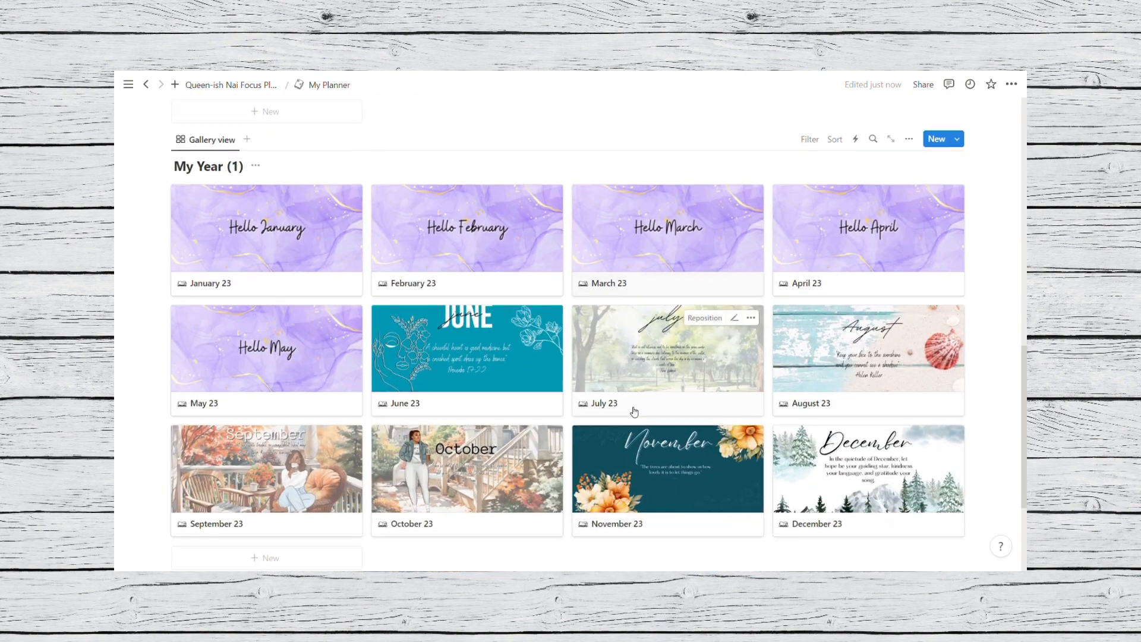
scroll(221, 232, up, 3)
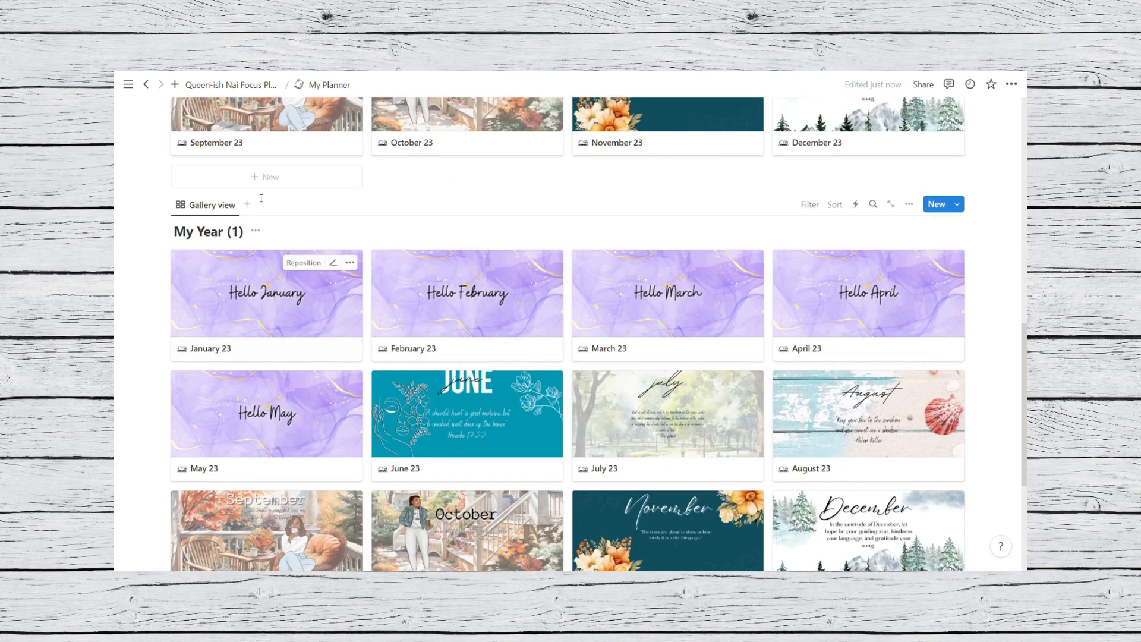
triple_click(221, 232)
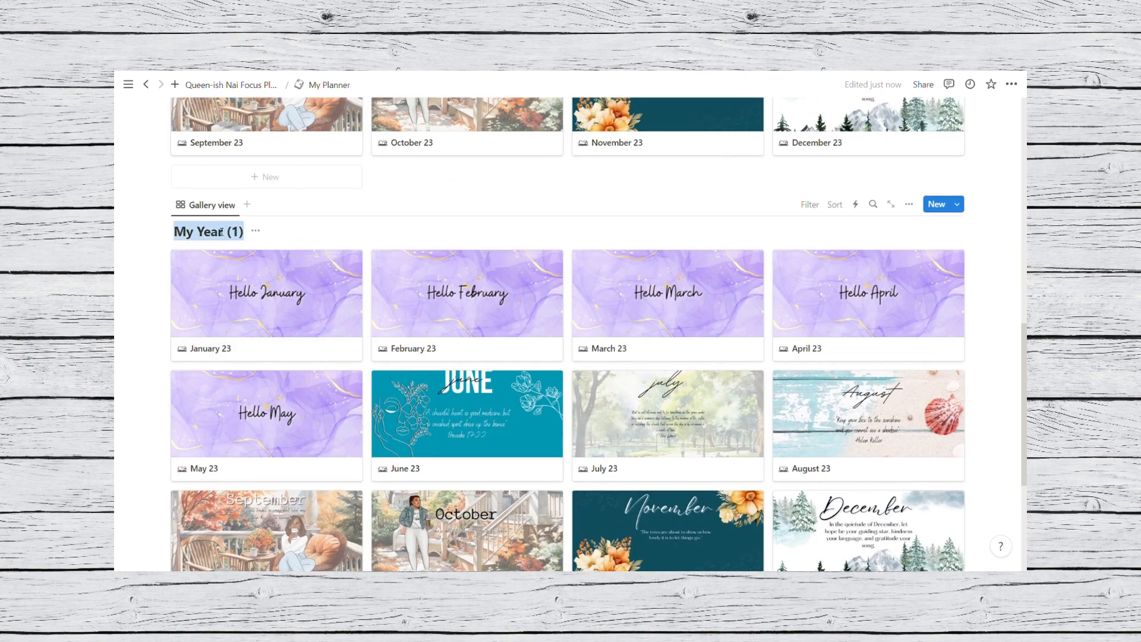
click(367, 214)
scroll(497, 239, down, 4)
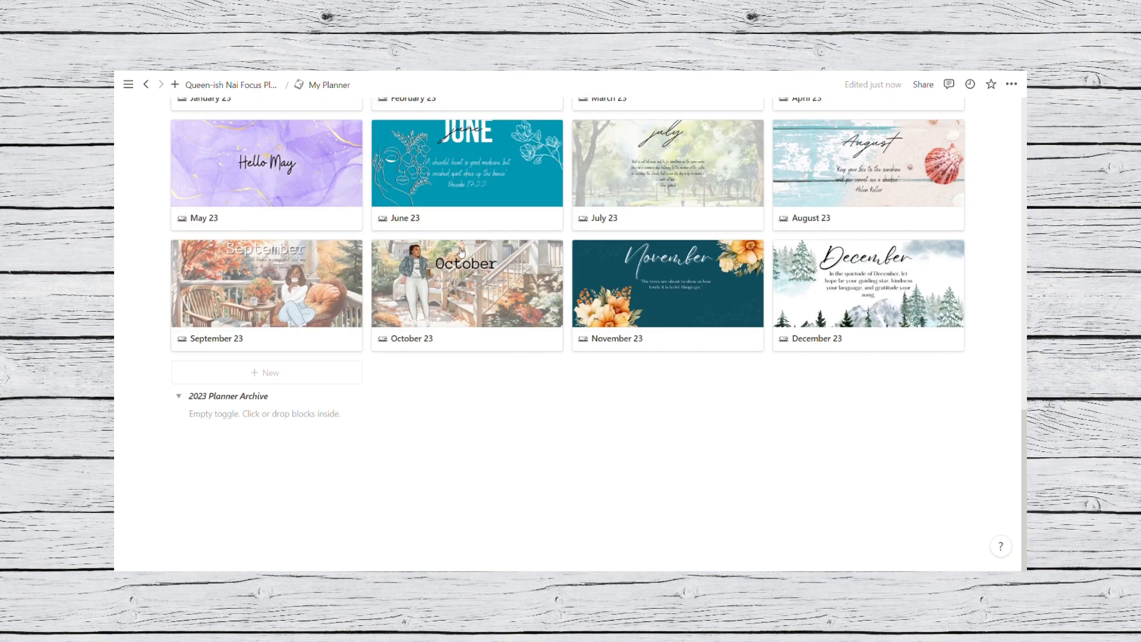
scroll(460, 252, up, 5)
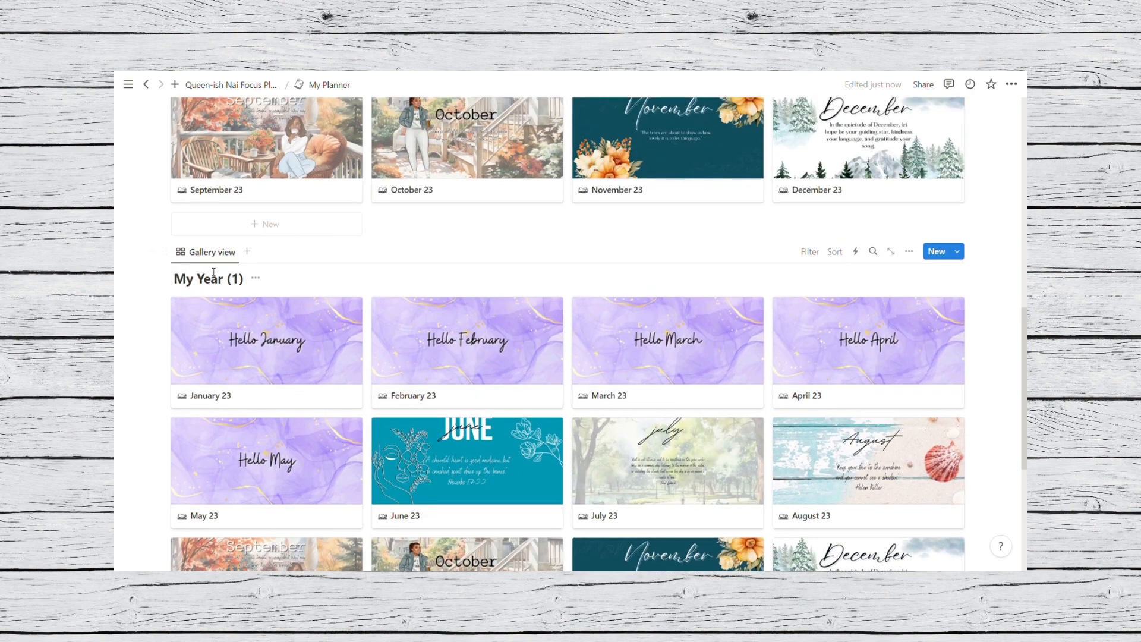
triple_click(215, 279)
text(2023)
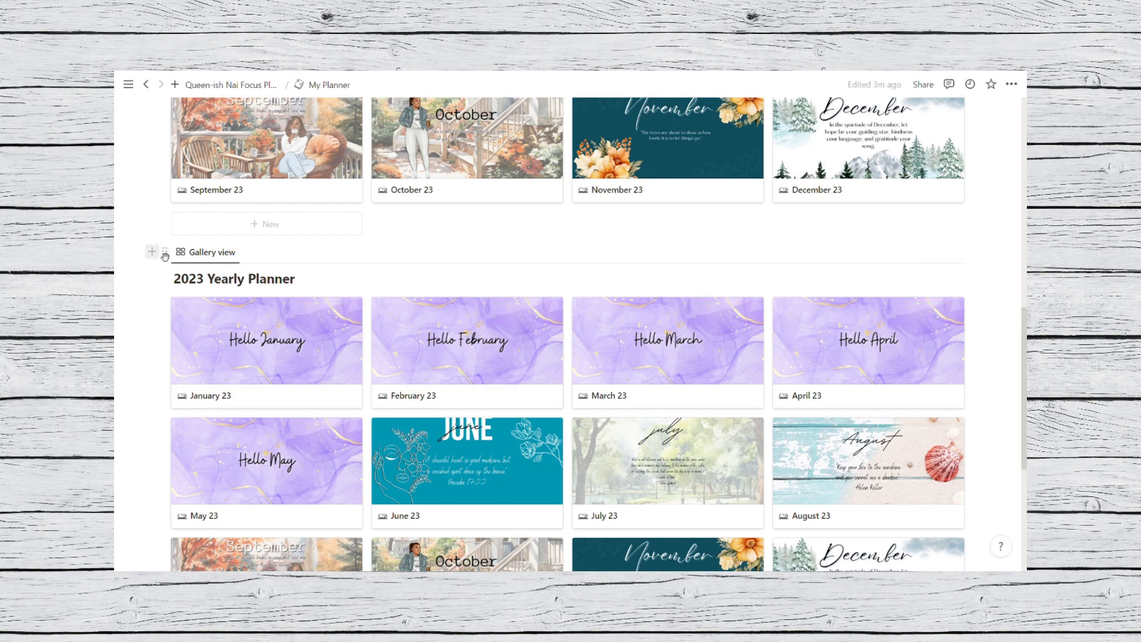
- Move the 2023 Planner Archive toggle directly above the 2023 Yearly Planner gallery, and place that gallery inside the toggle
scroll(168, 255, down, 3)
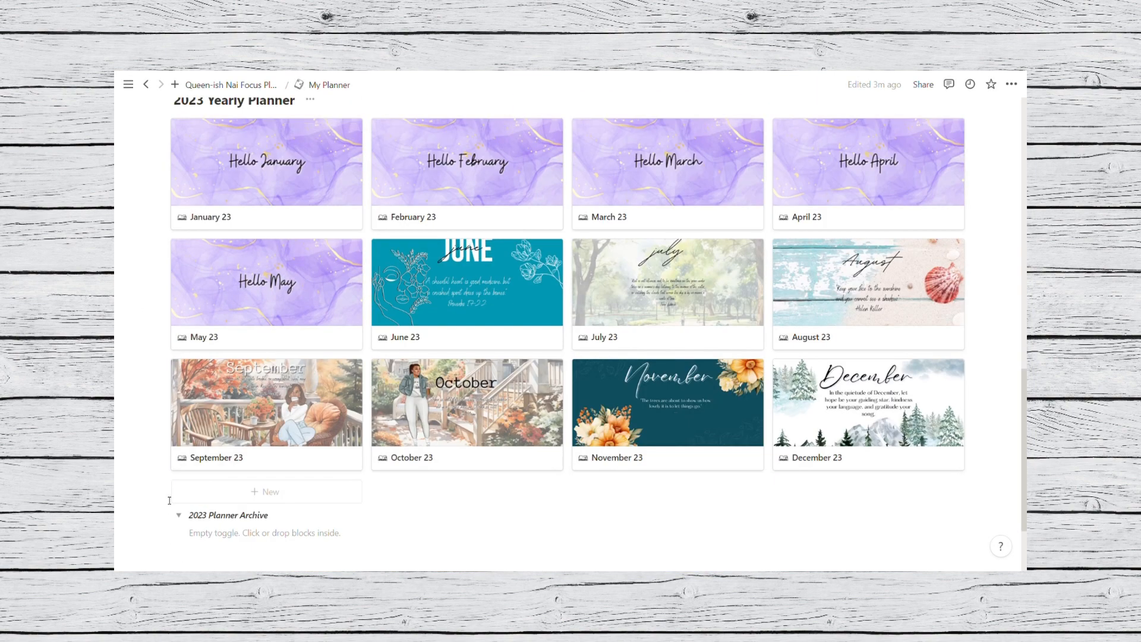
drag(165, 516, 201, 173)
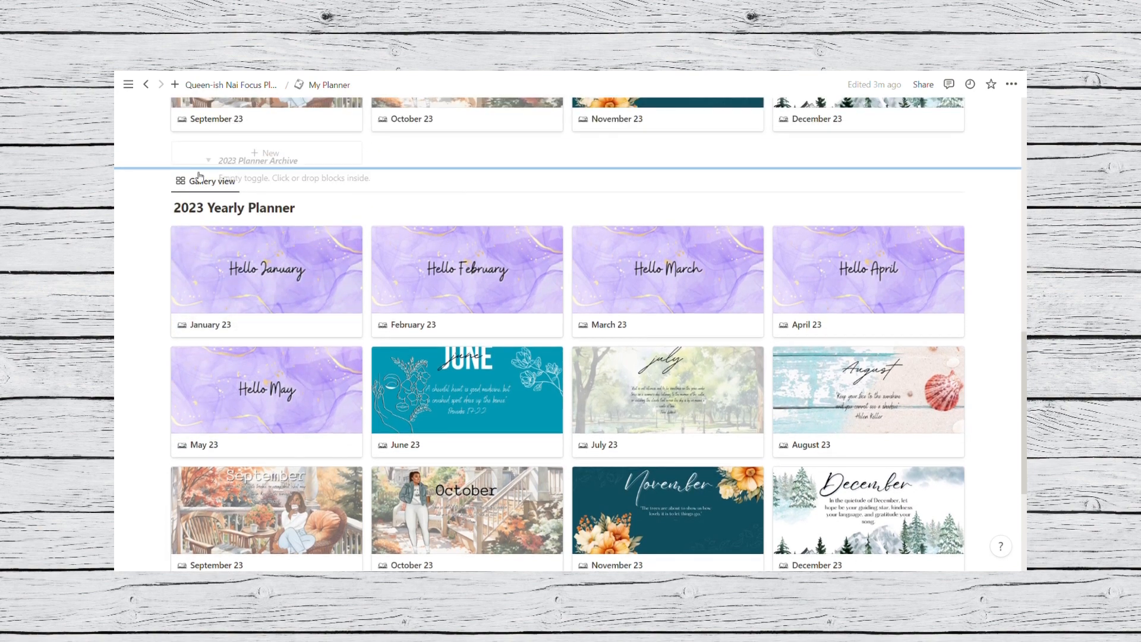
scroll(196, 226, up, 1)
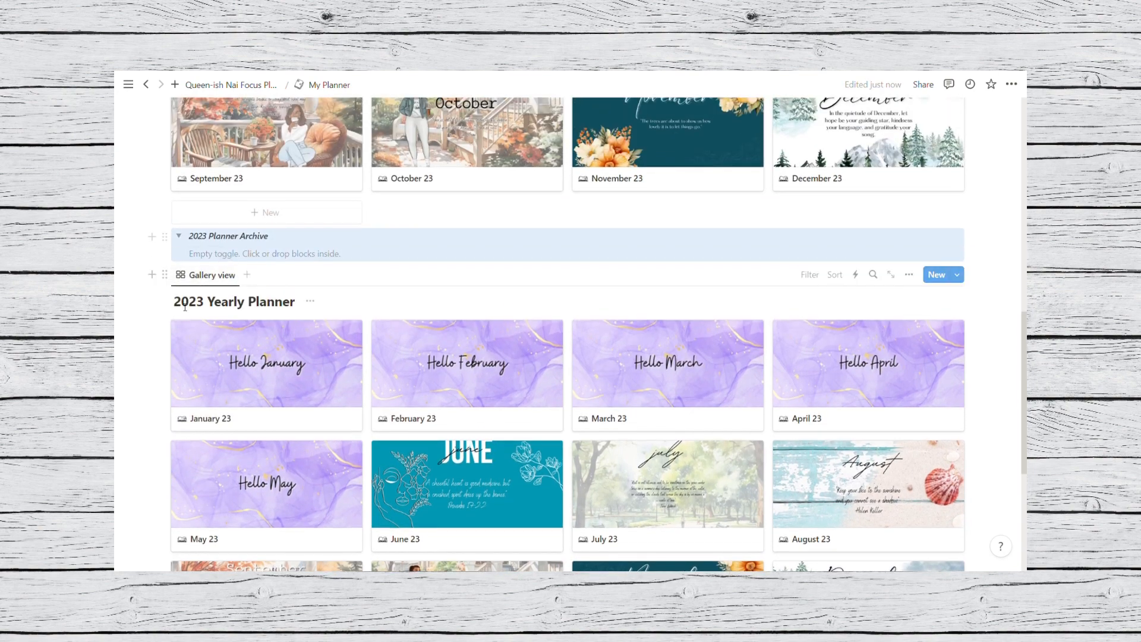
drag(165, 274, 209, 252)
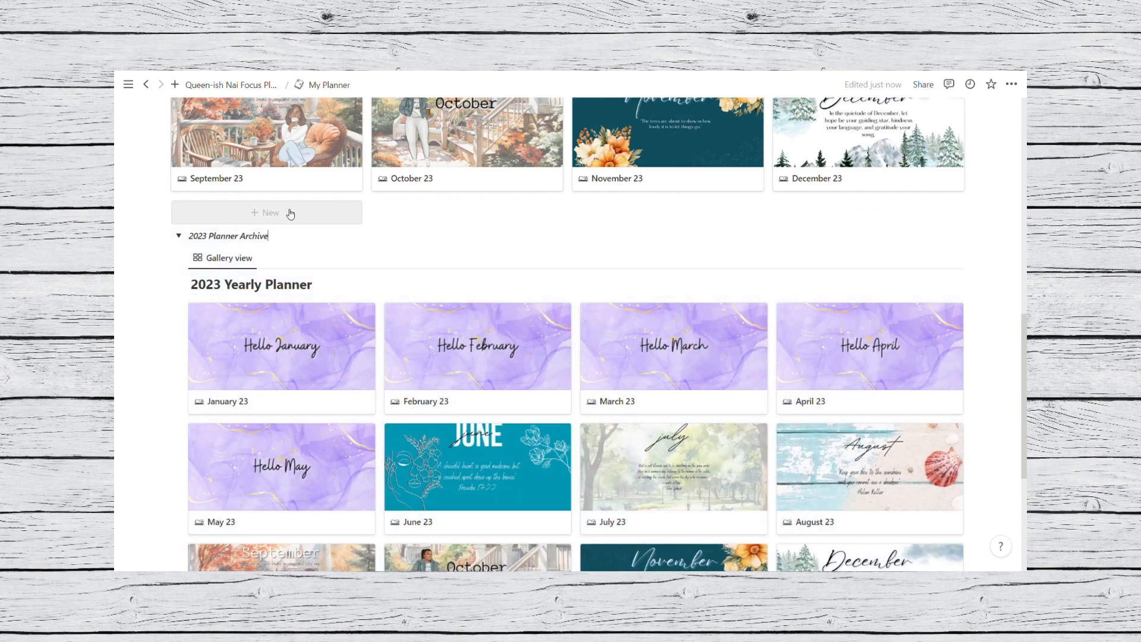
- Review the month cards and covers nested in the 2023 Planner Archive toggle, leaving the toggle collapsed
click(178, 236)
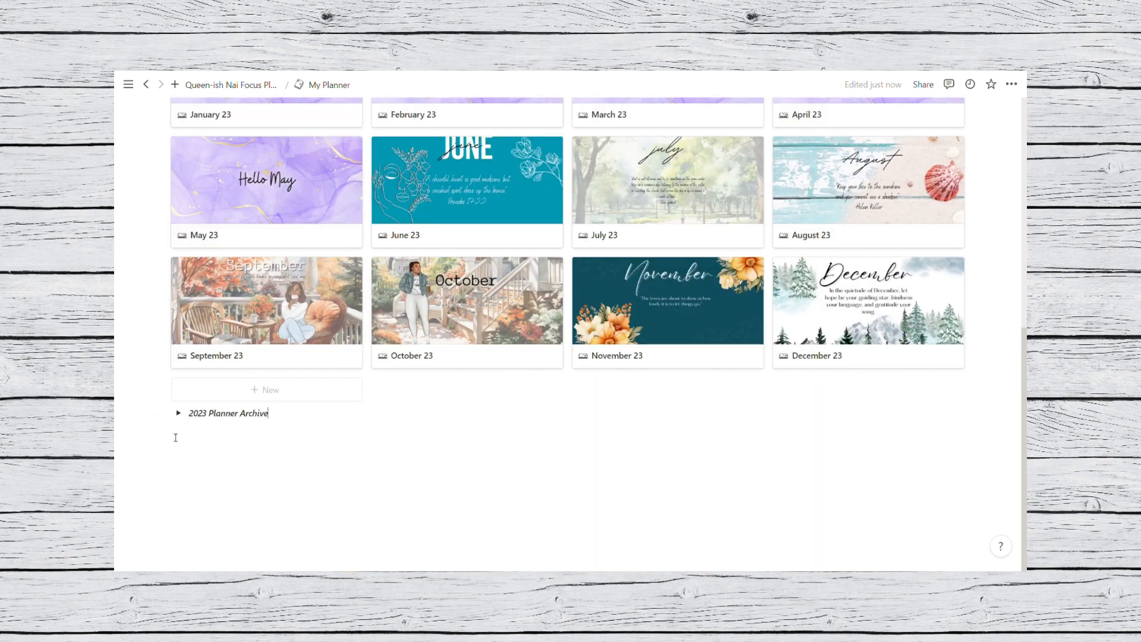
click(178, 413)
scroll(600, 343, down, 3)
scroll(600, 343, down, 5)
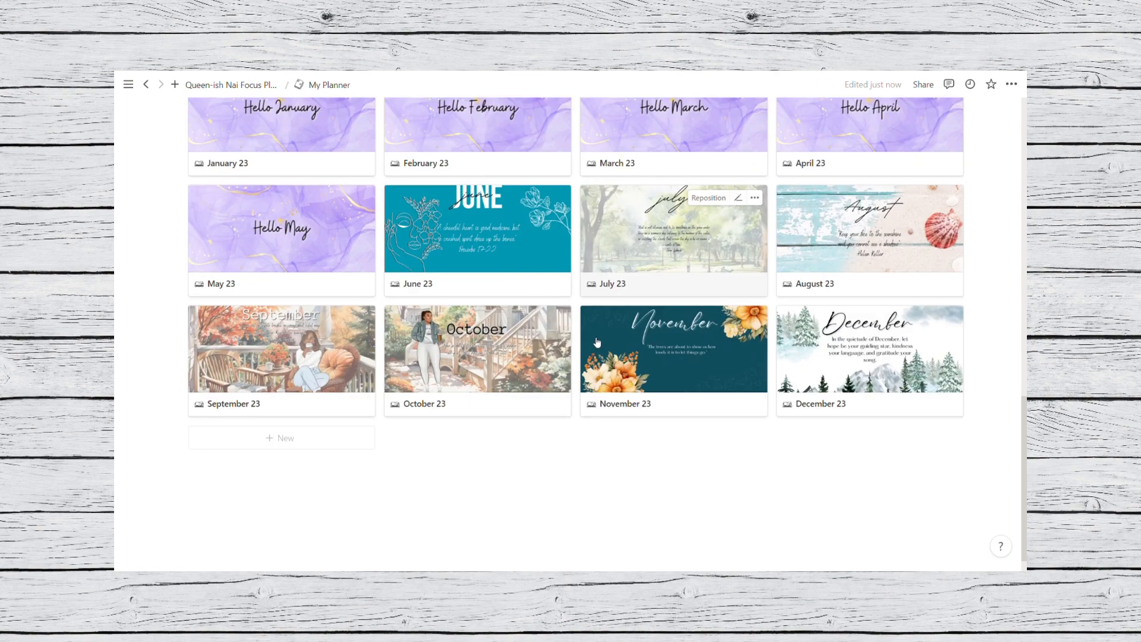
scroll(603, 344, up, 2)
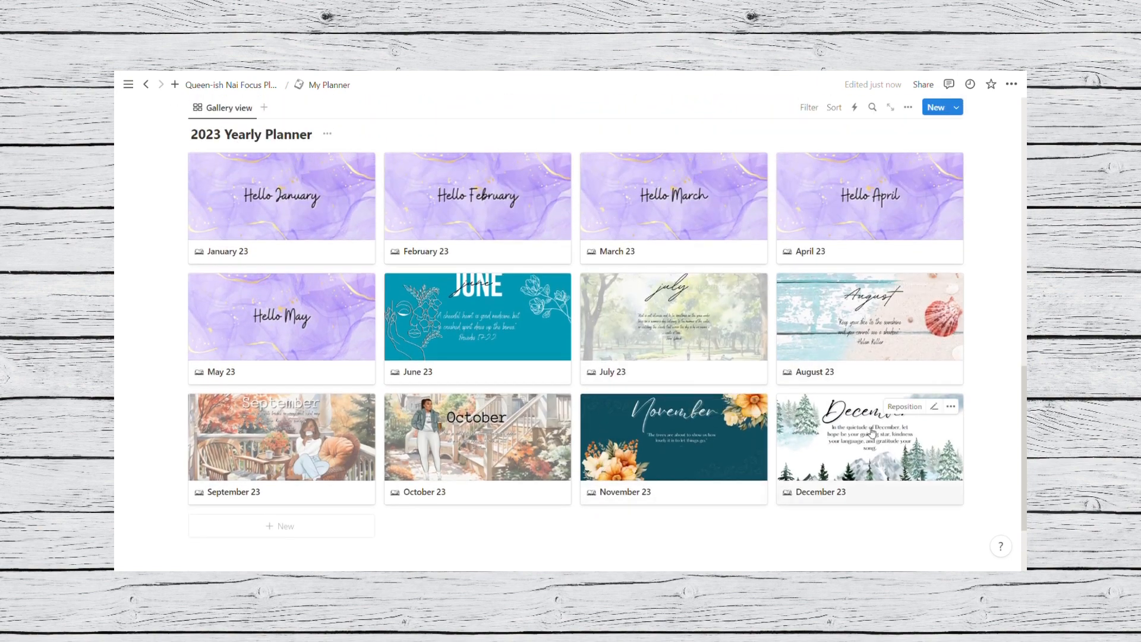
scroll(829, 403, up, 2)
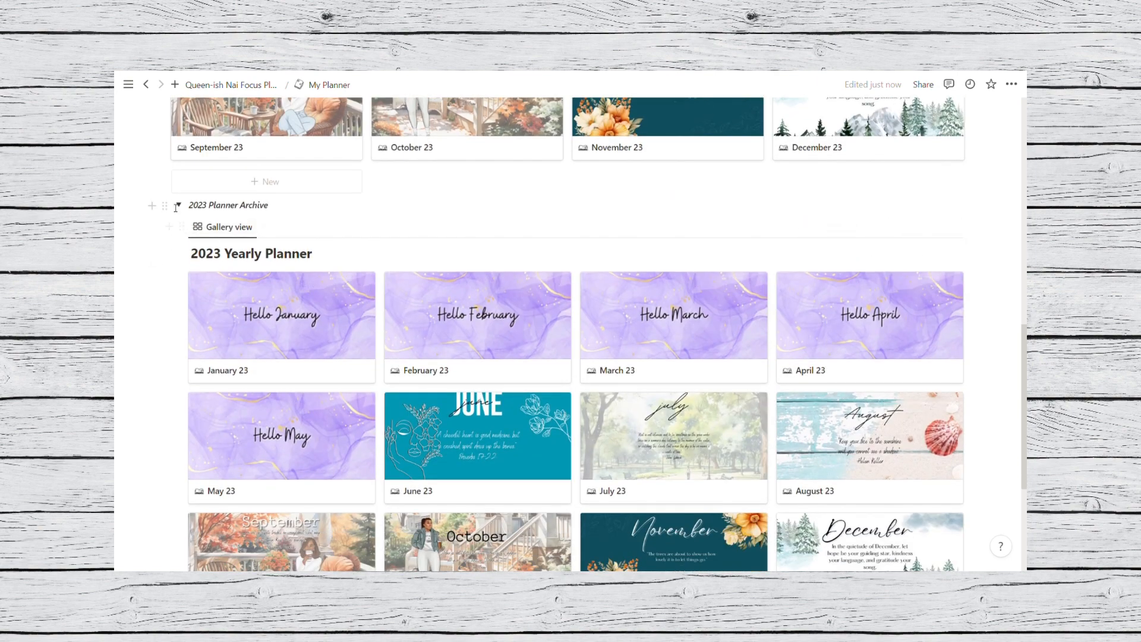
click(179, 205)
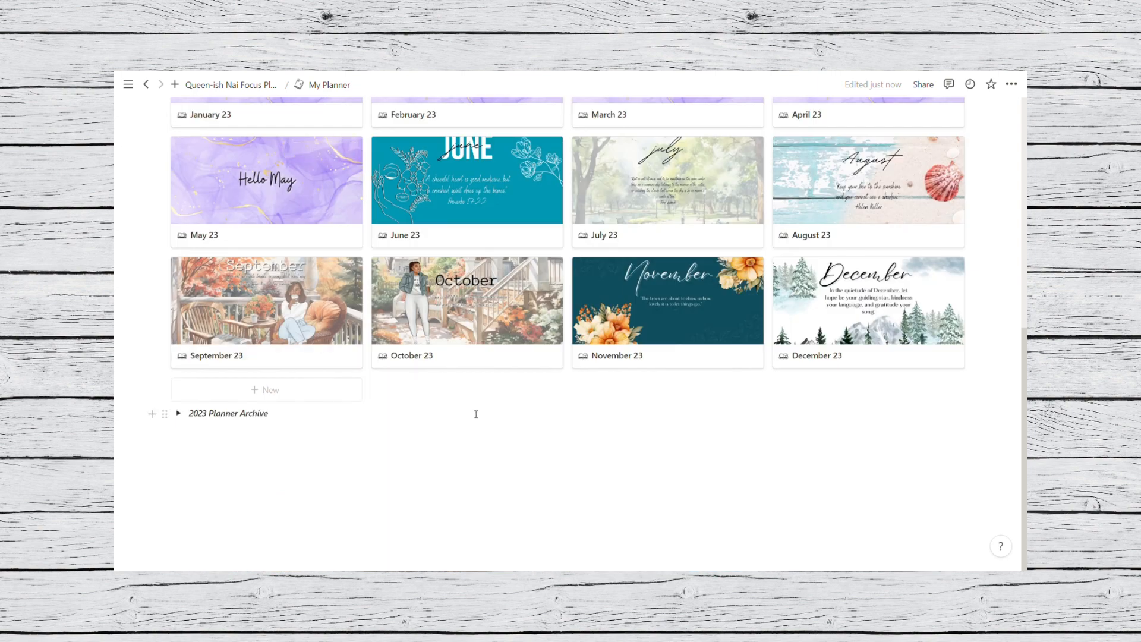
click(178, 412)
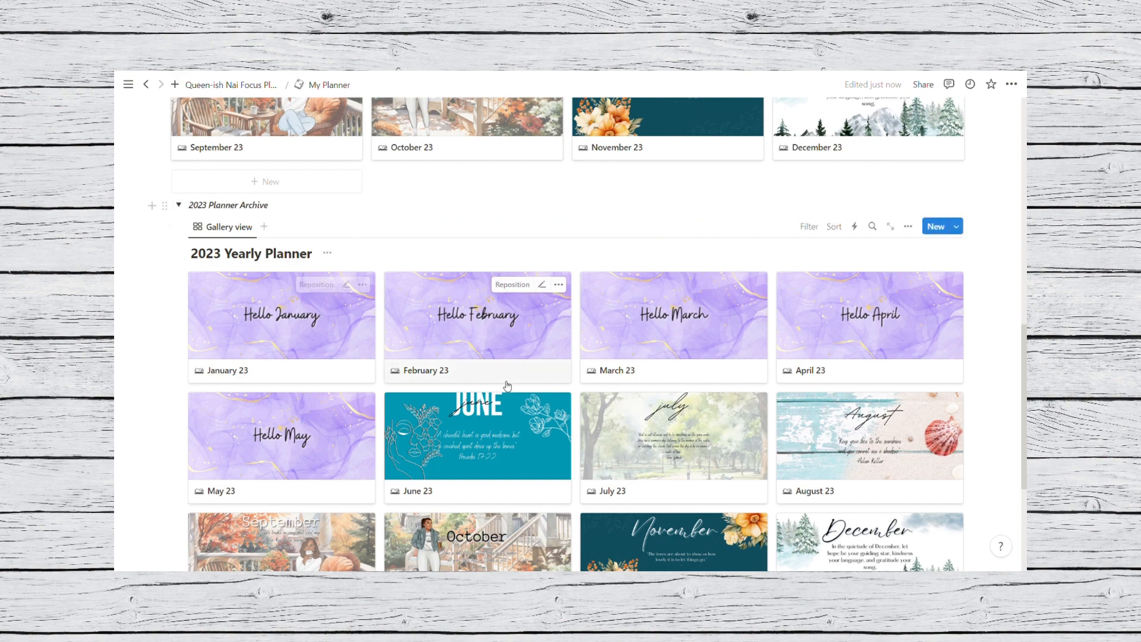
scroll(508, 387, down, 3)
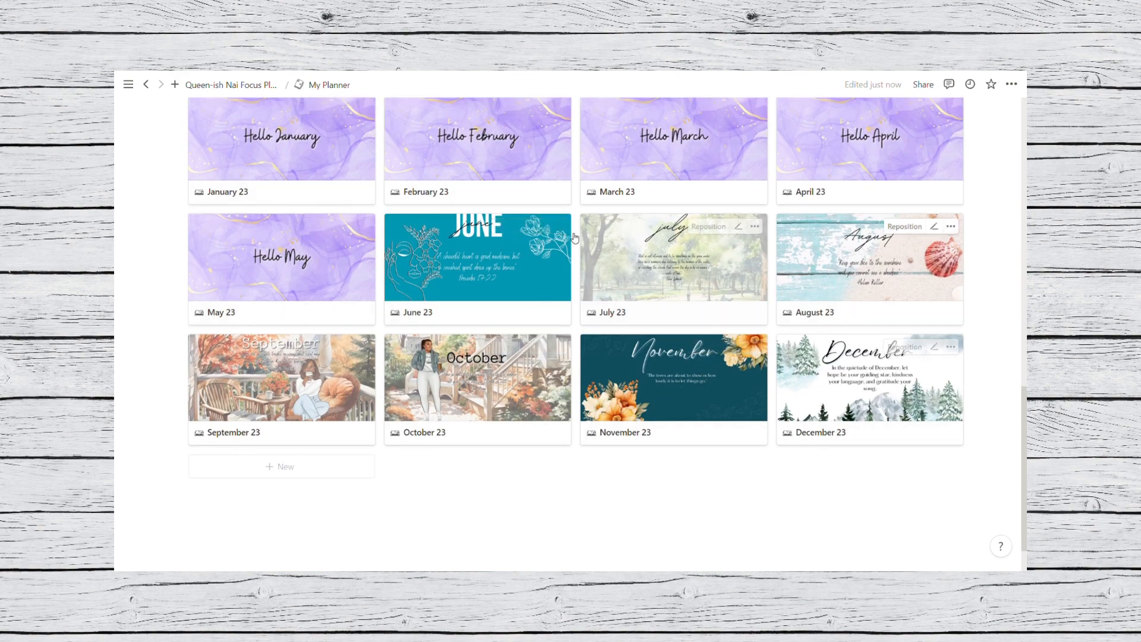
scroll(714, 331, up, 5)
click(184, 263)
- Open the My Year gallery as a full page and rename the January 23 page as "Monthly Template"
scroll(301, 275, up, 3)
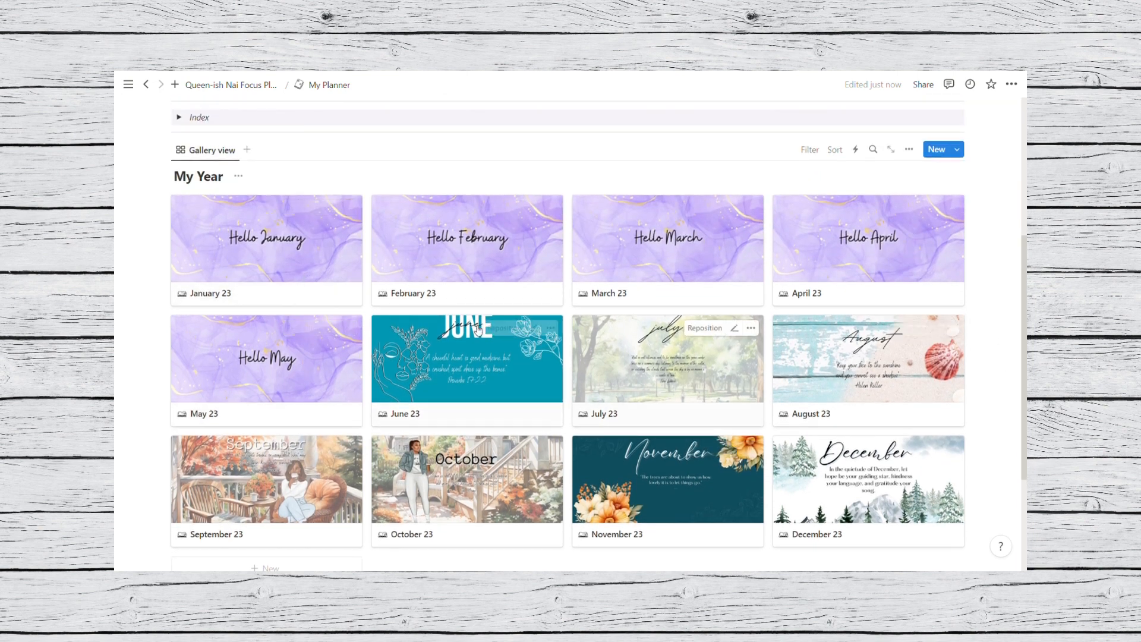
click(219, 295)
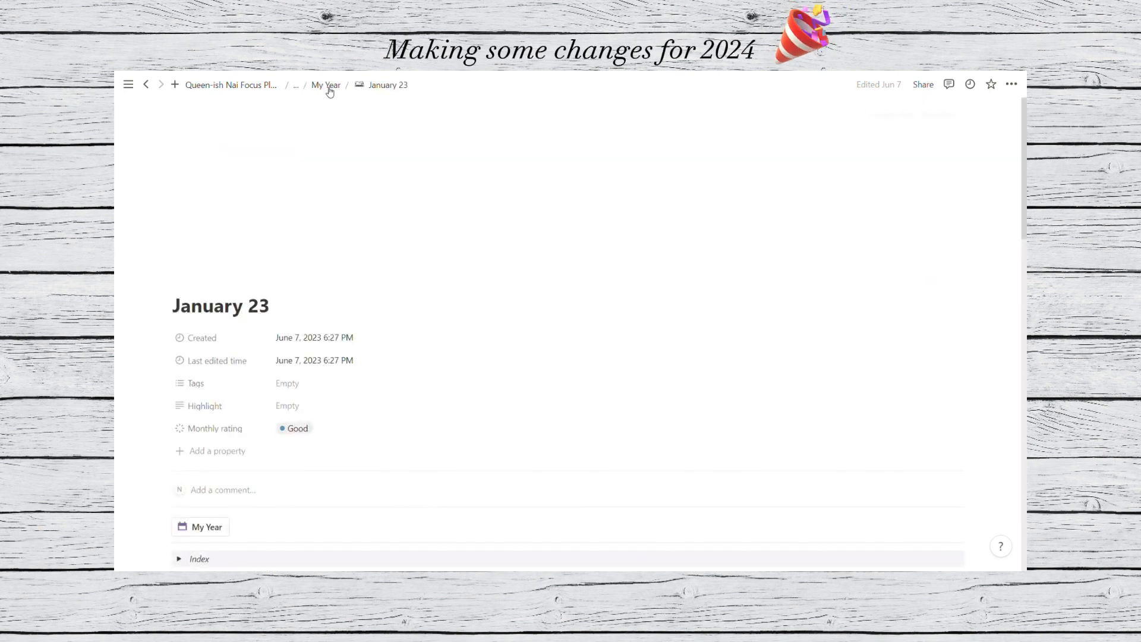
click(326, 87)
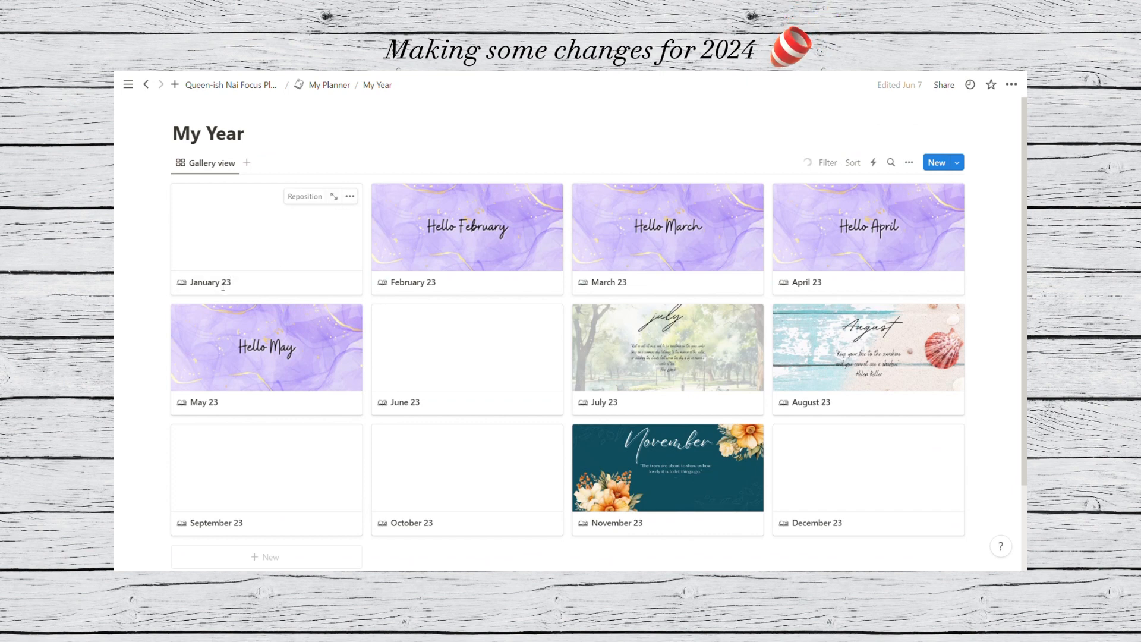
text(Templa)
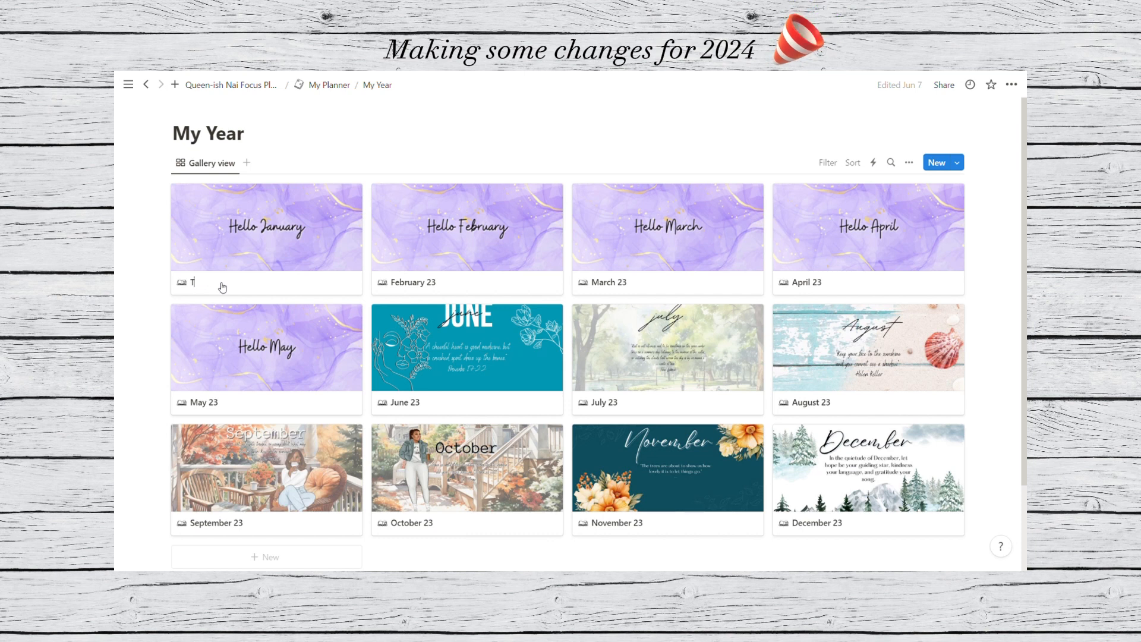
key(BackSpace)
text(Monthly Template)
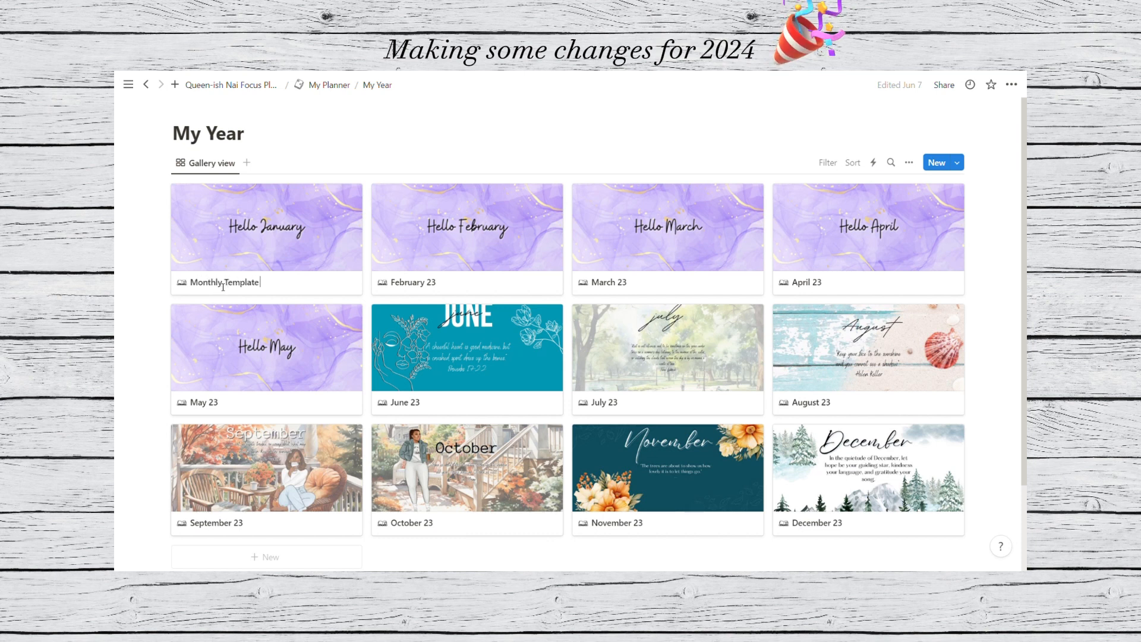
key(Return)
- Delete the February 23 to December 23 pages from the My Year gallery, keeping only Monthly Template
drag(990, 494, 431, 215)
key(Delete)
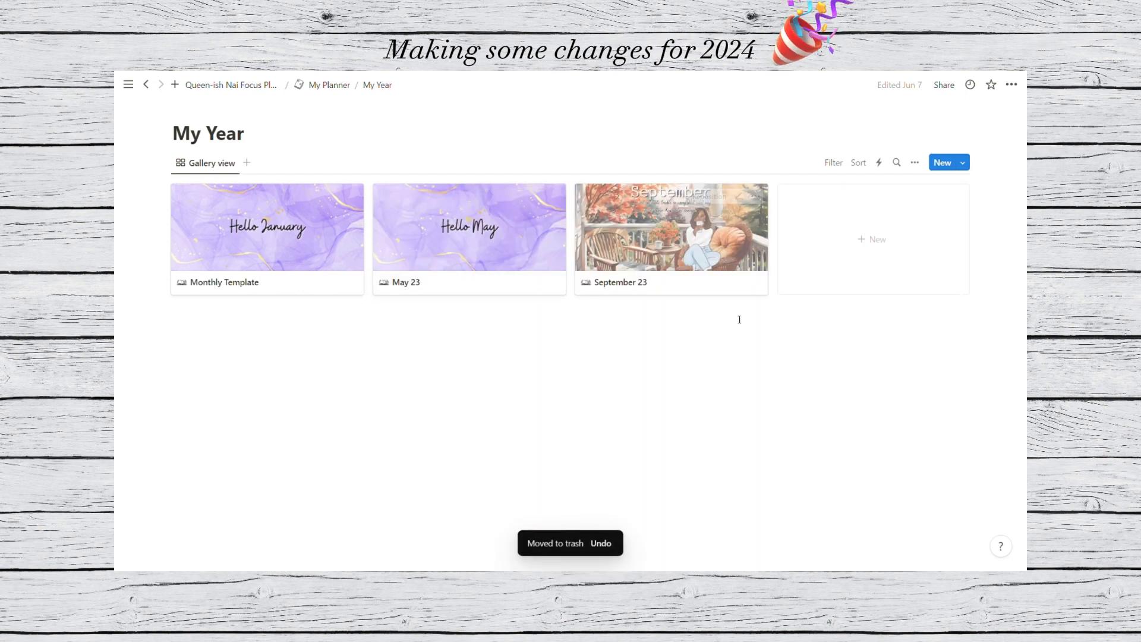
drag(770, 319, 470, 223)
key(Delete)
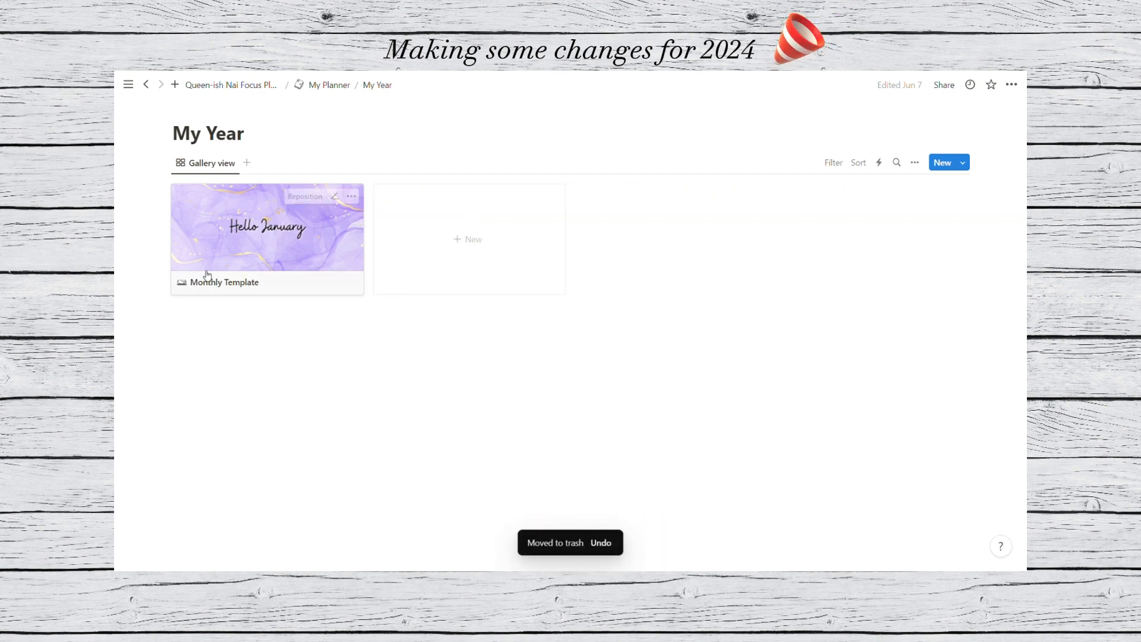
- Open the Monthly Template page and search the Unsplash cover images for "winter"
click(214, 225)
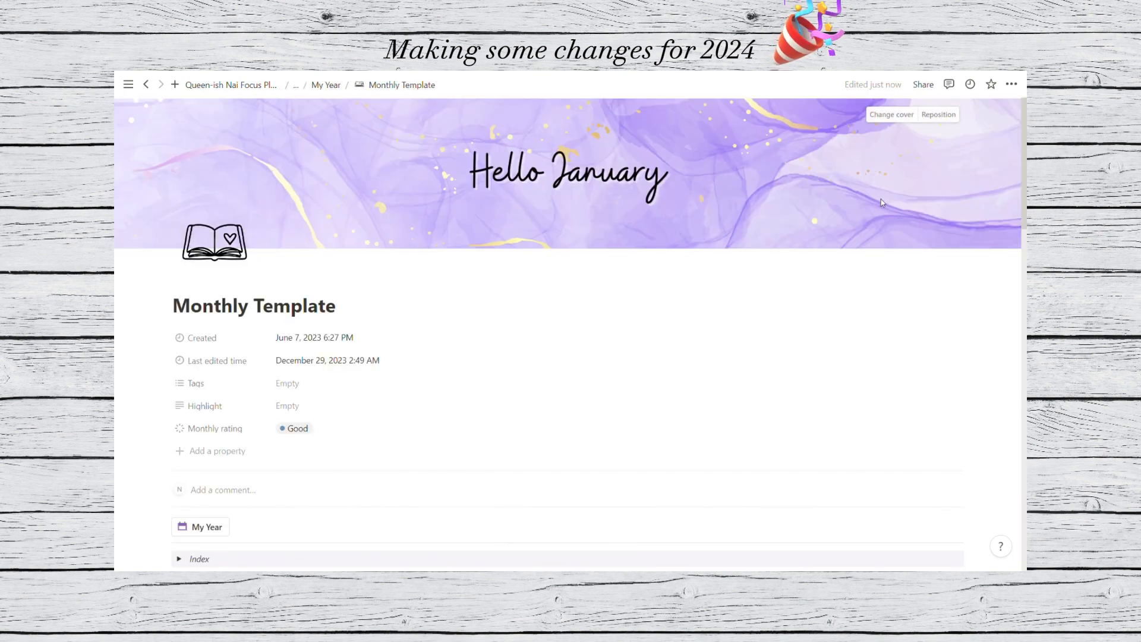
click(891, 114)
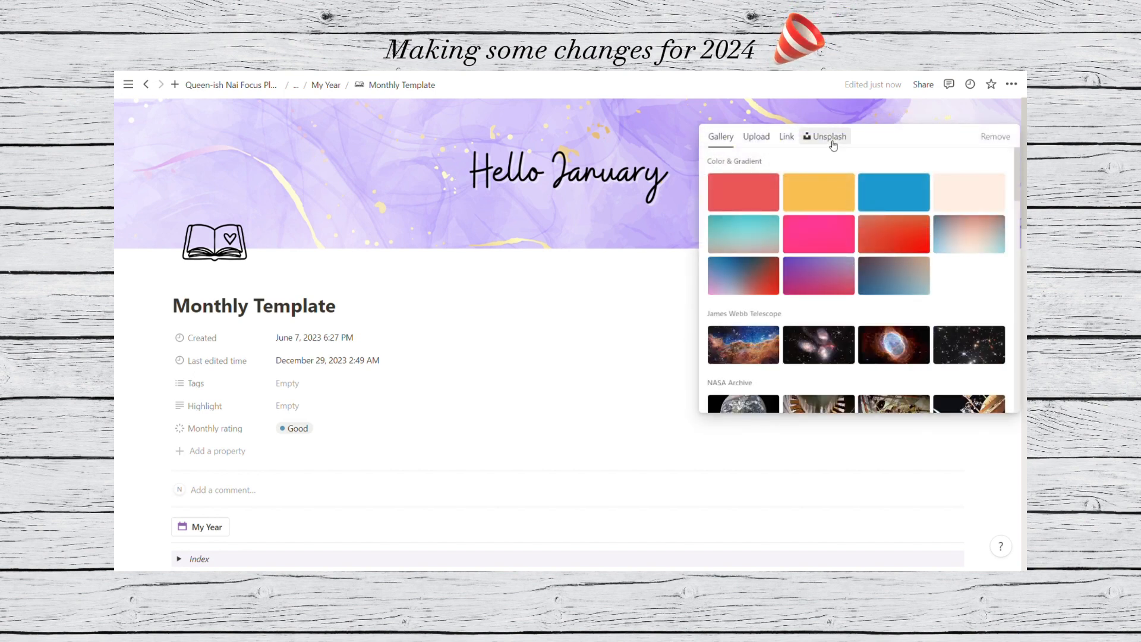
scroll(895, 234, down, 3)
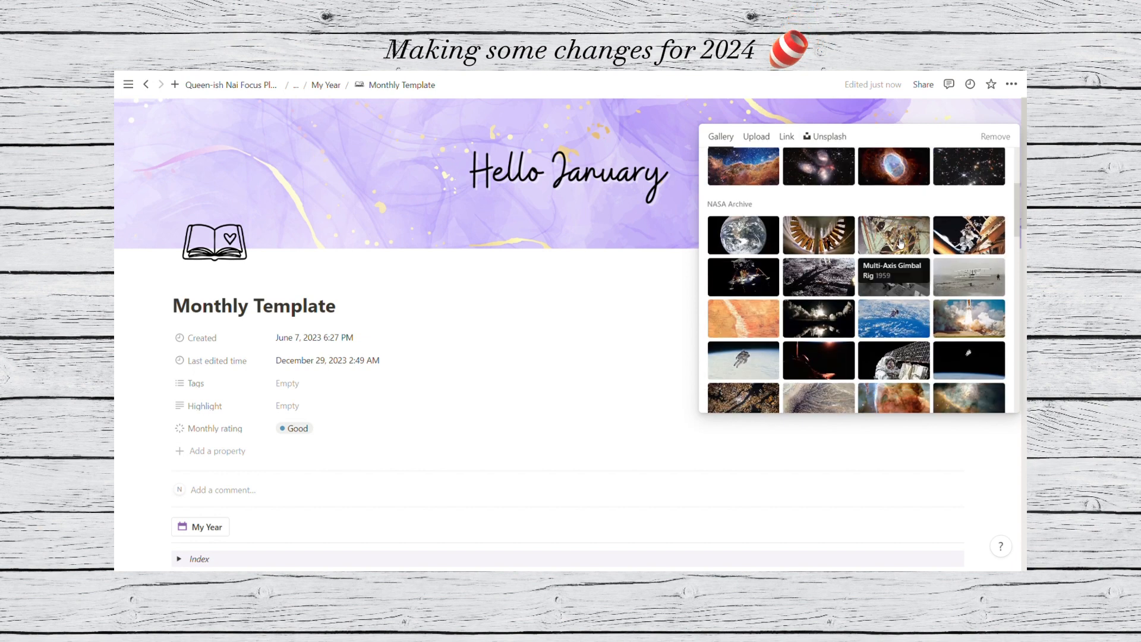
scroll(900, 243, up, 5)
click(826, 136)
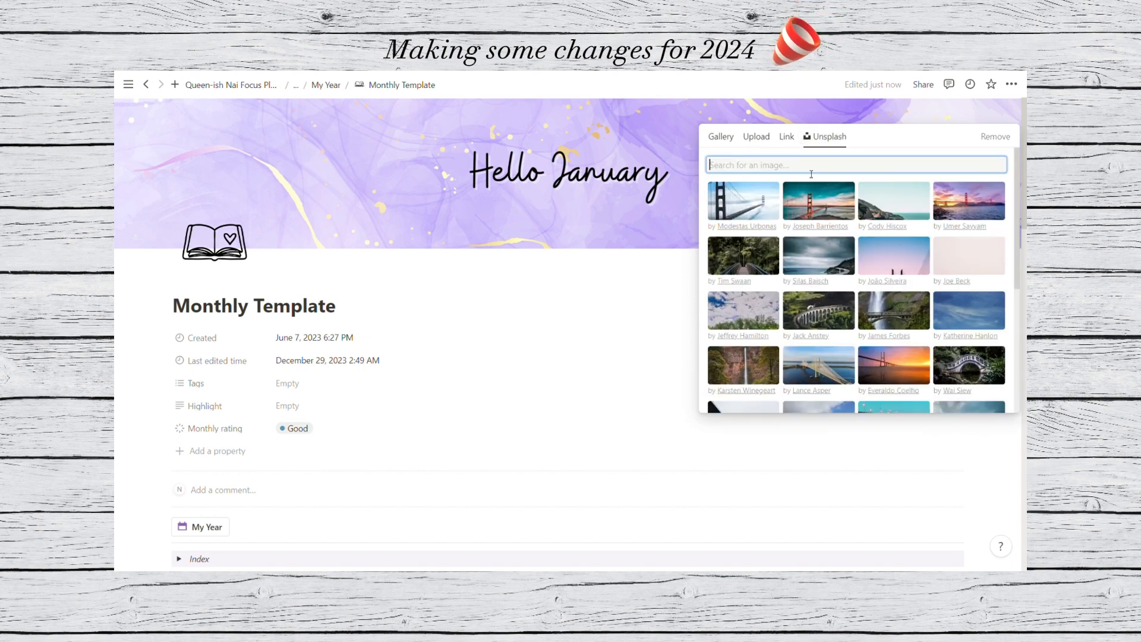
text(winter)
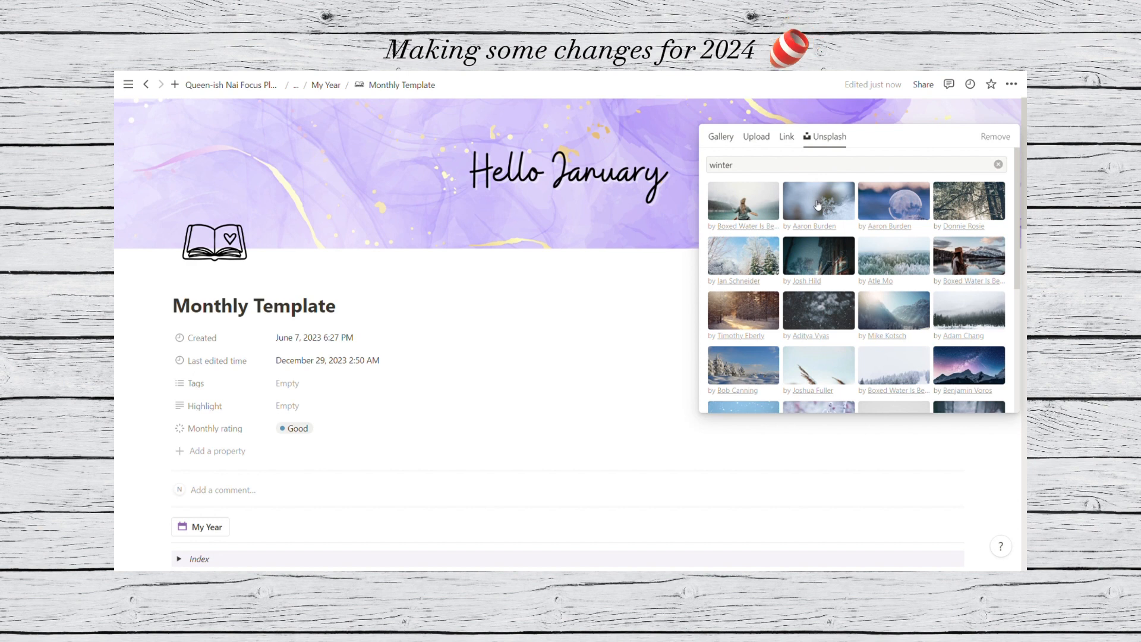
- Try the snowflake photo and the pine cone photo as the Monthly Template page's cover
click(819, 205)
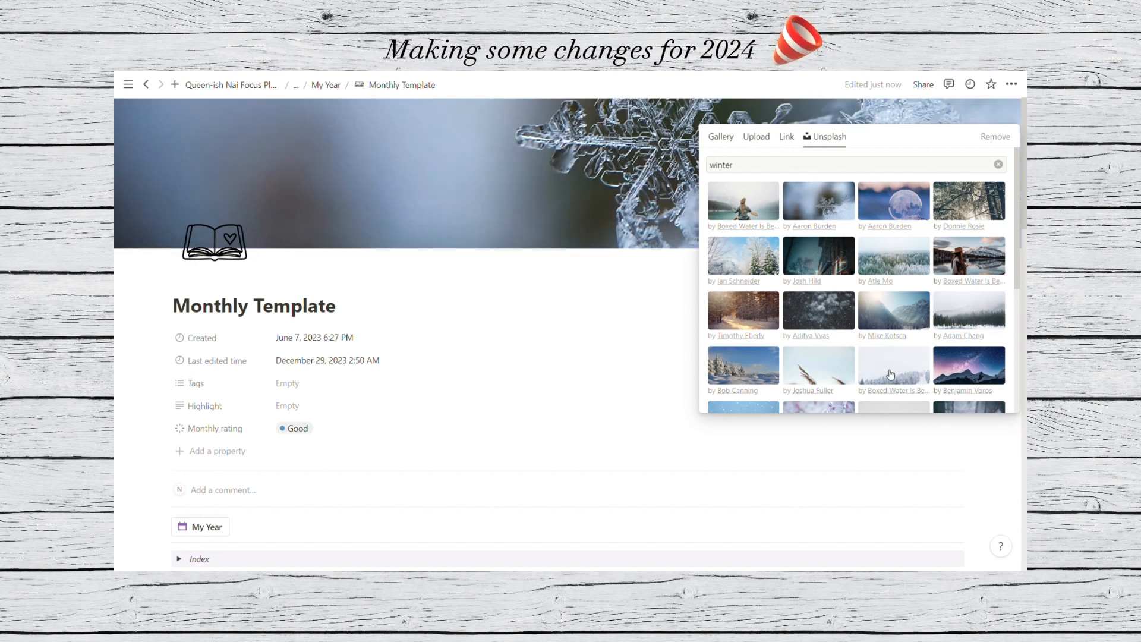
scroll(953, 247, down, 3)
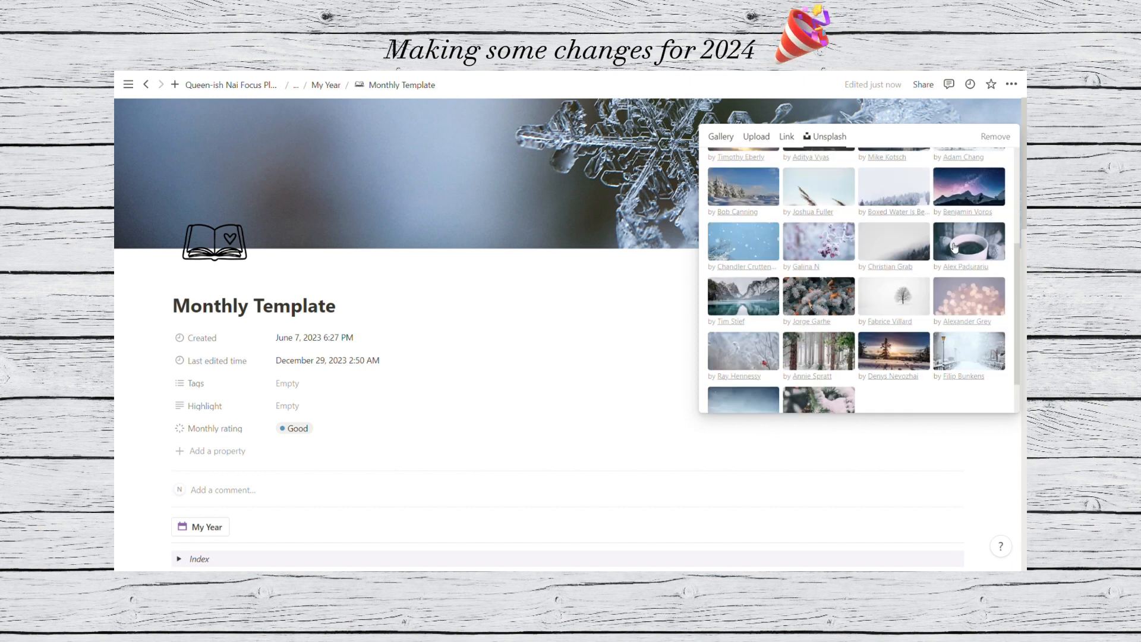
scroll(954, 246, down, 2)
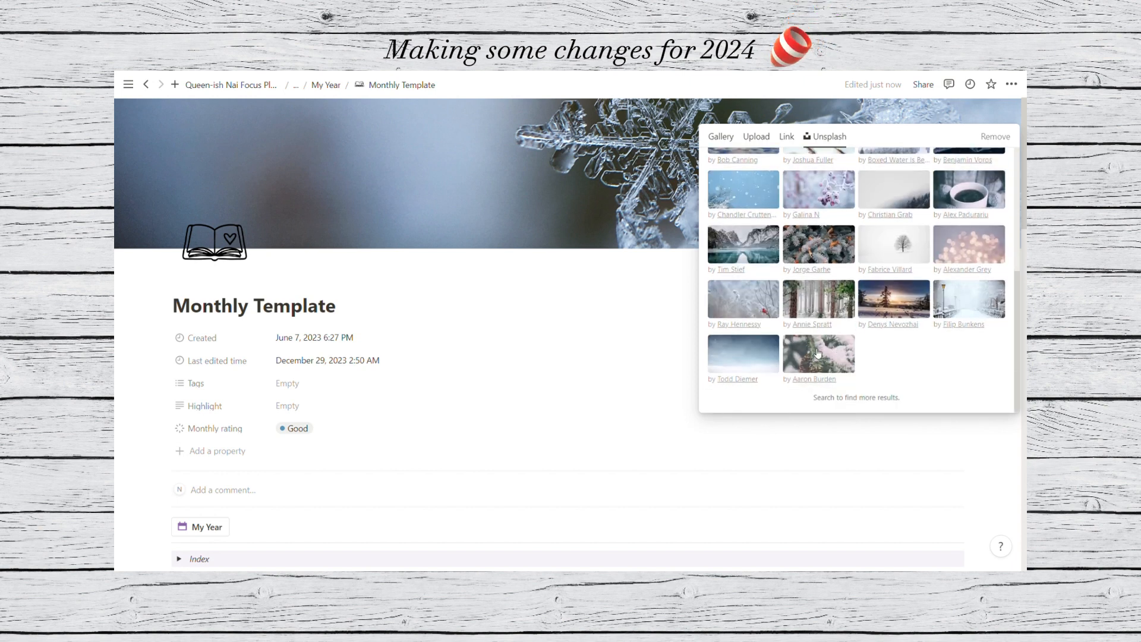
click(835, 351)
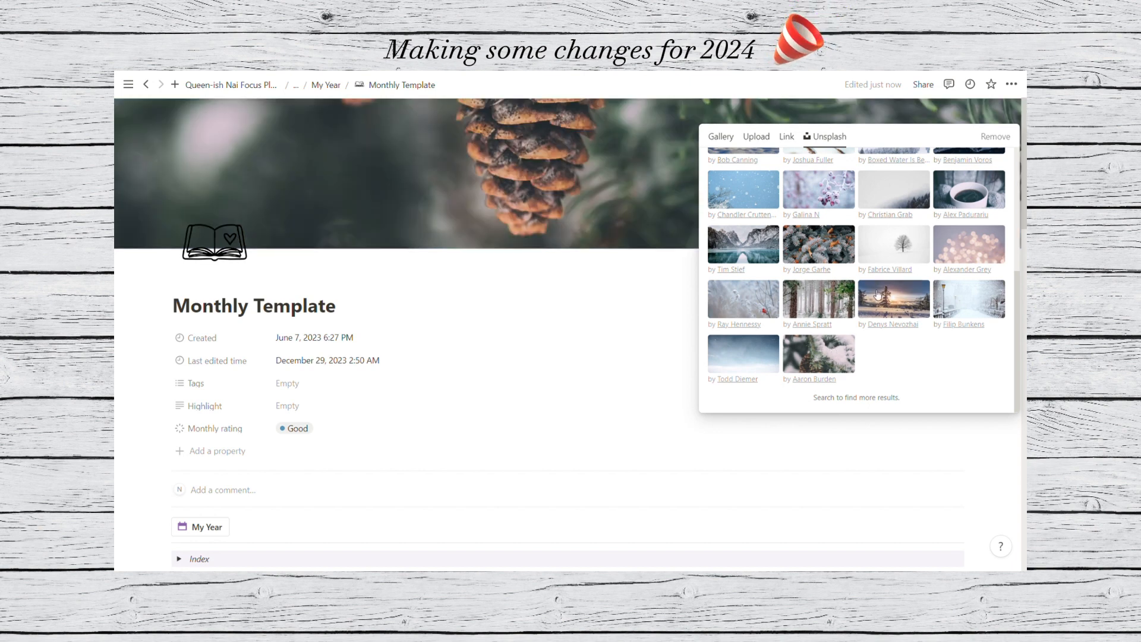
- Set the snowy forest photo as the Monthly Template cover and reposition it to show a higher part of the image
click(850, 294)
click(615, 275)
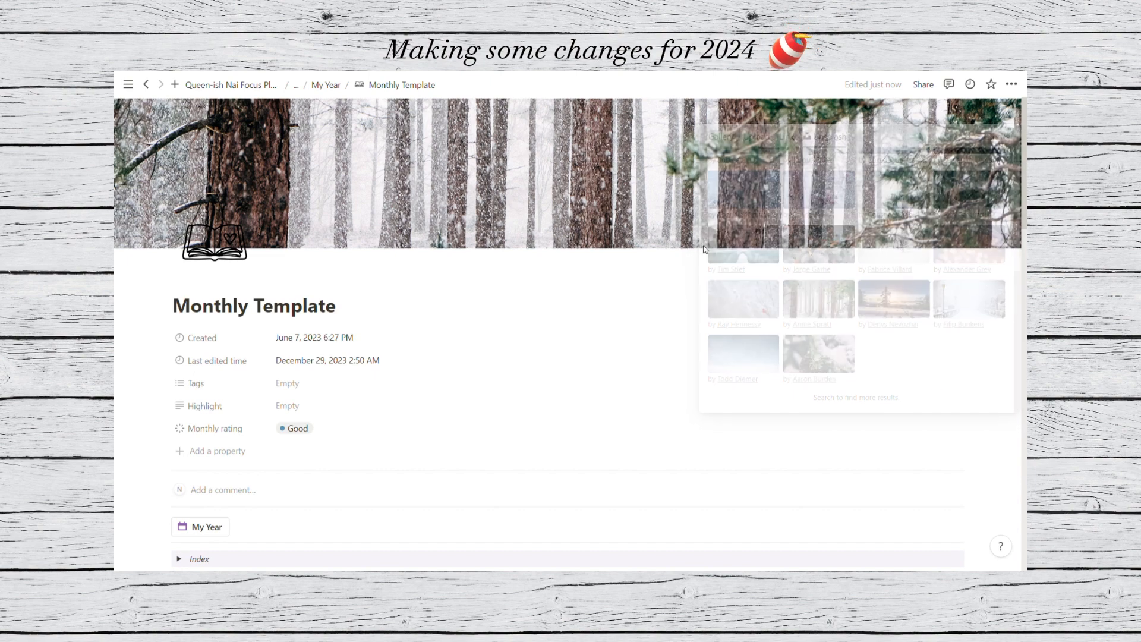
click(939, 114)
drag(809, 178, 814, 129)
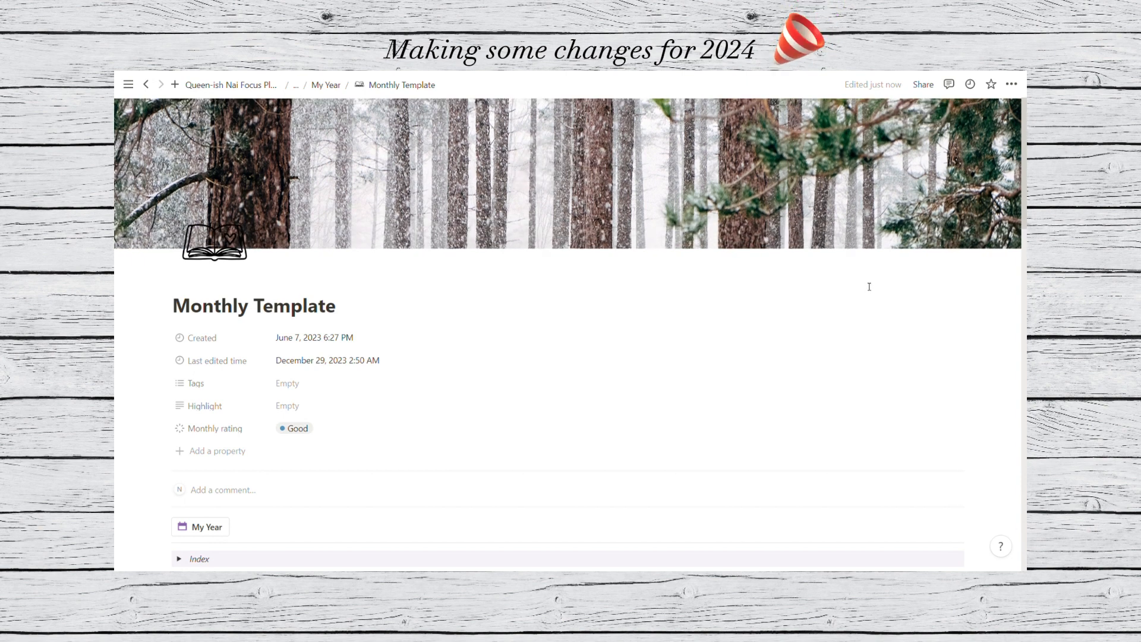
- Review the Monthly Template page and check its My Year link to the gallery, reopening the template from there
scroll(594, 287, down, 5)
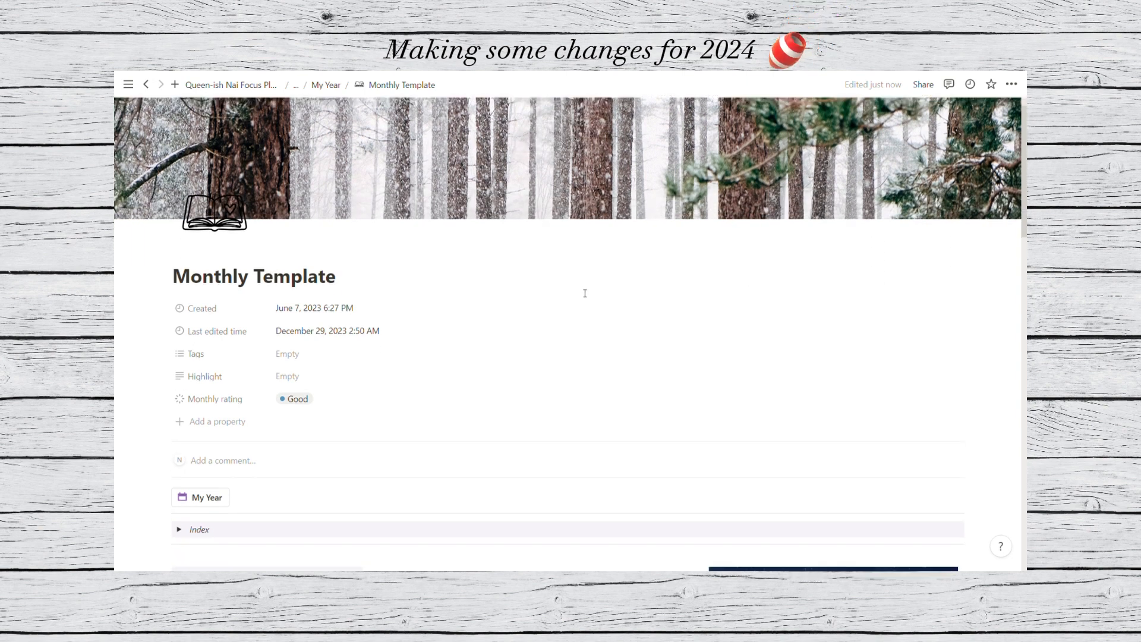
scroll(579, 256, up, 3)
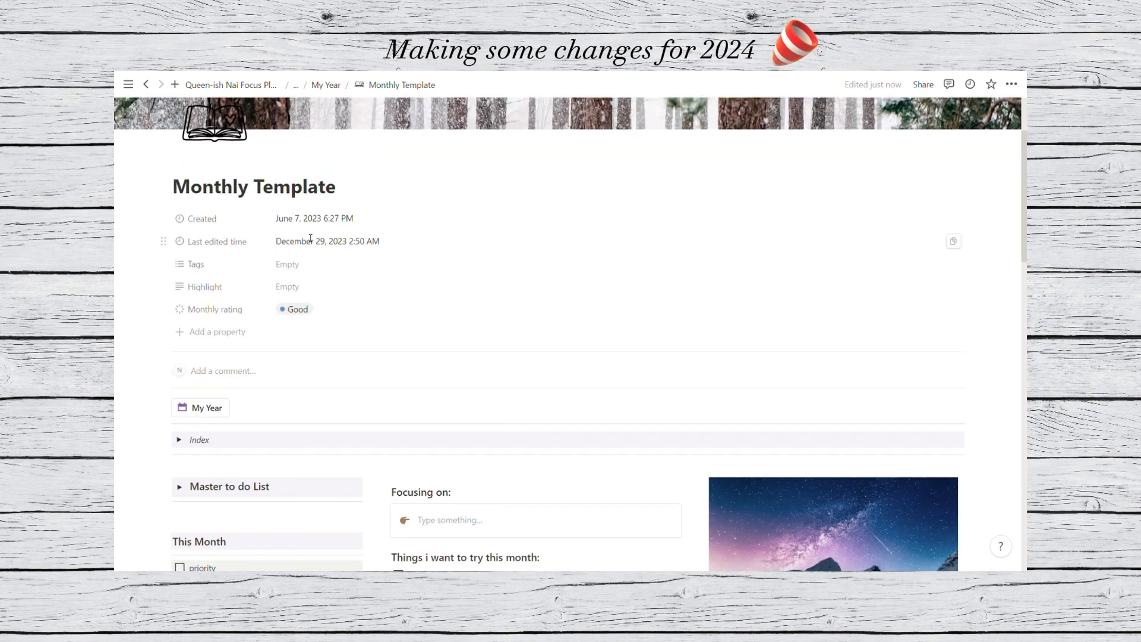
scroll(311, 242, down, 4)
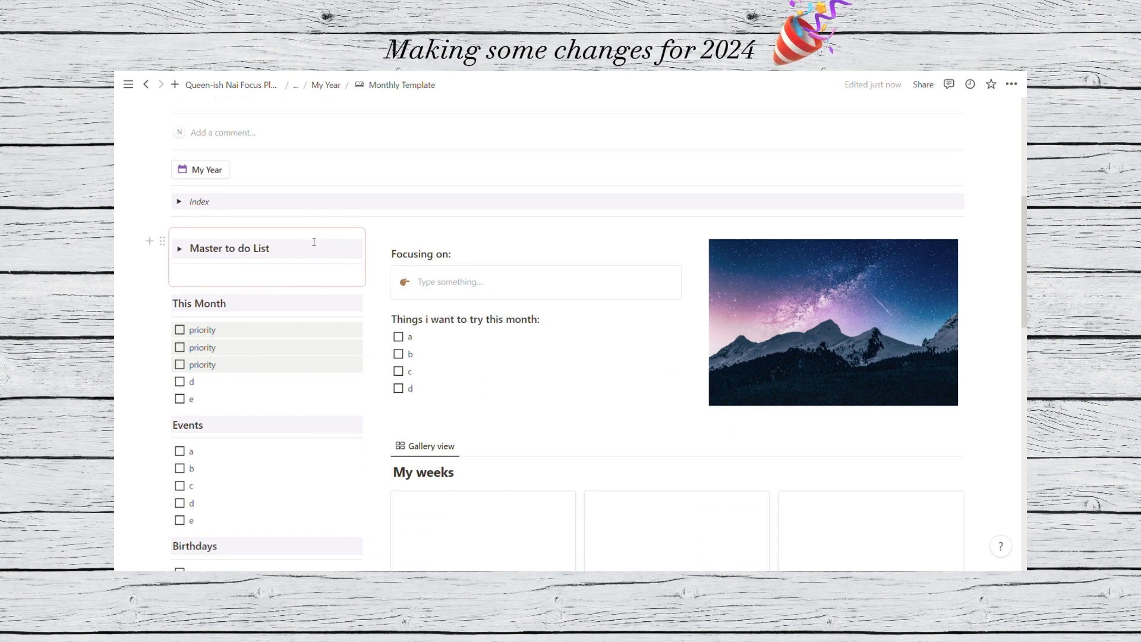
click(198, 172)
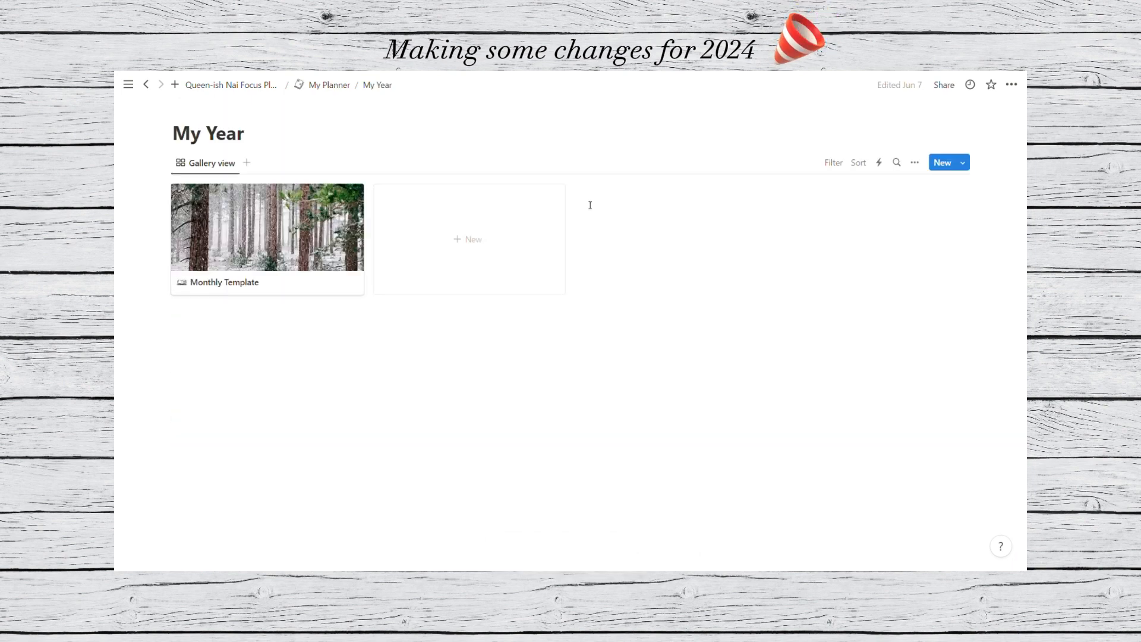
click(307, 221)
scroll(445, 243, down, 3)
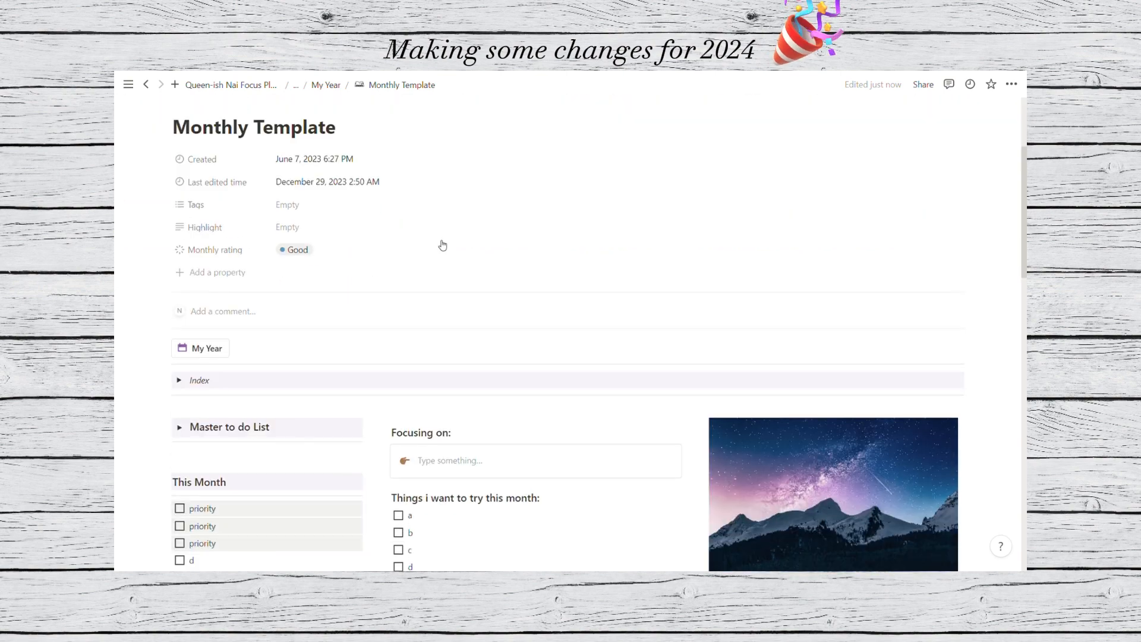
- Follow the My Planner link in the template's Index toggle and review the My Year gallery on that page
click(179, 379)
click(211, 406)
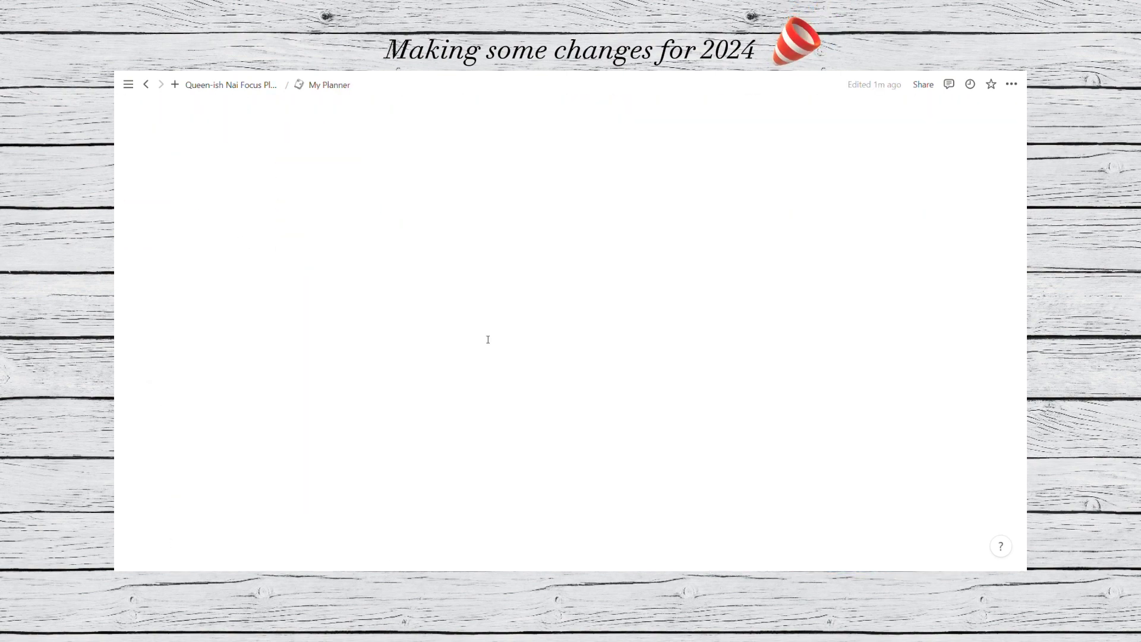
scroll(309, 318, down, 4)
scroll(226, 343, up, 3)
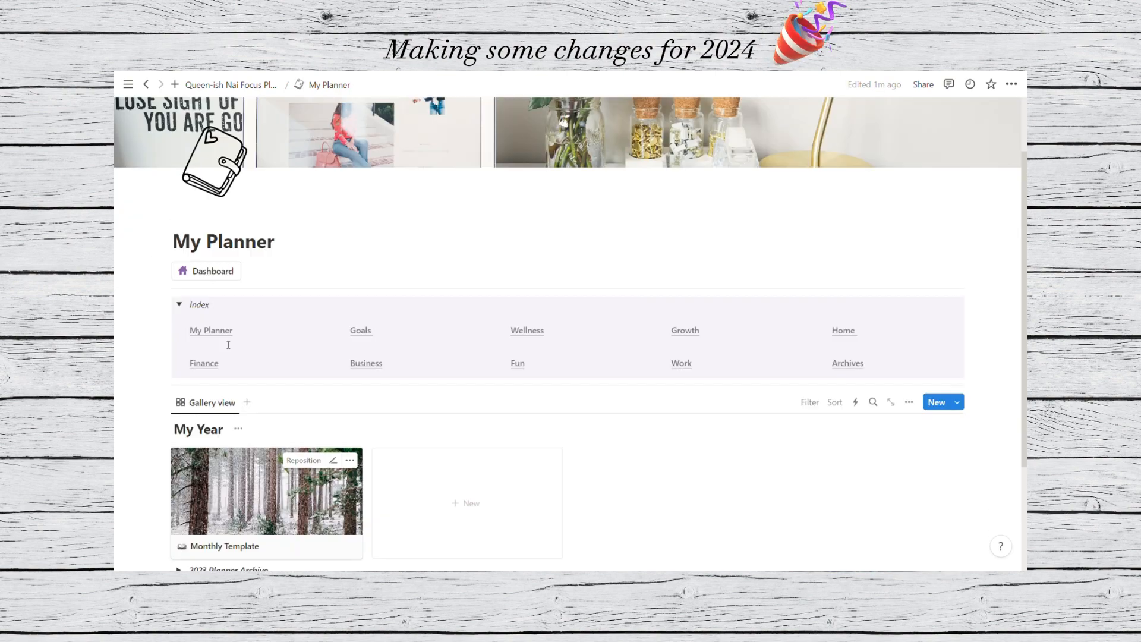
scroll(505, 429, down, 3)
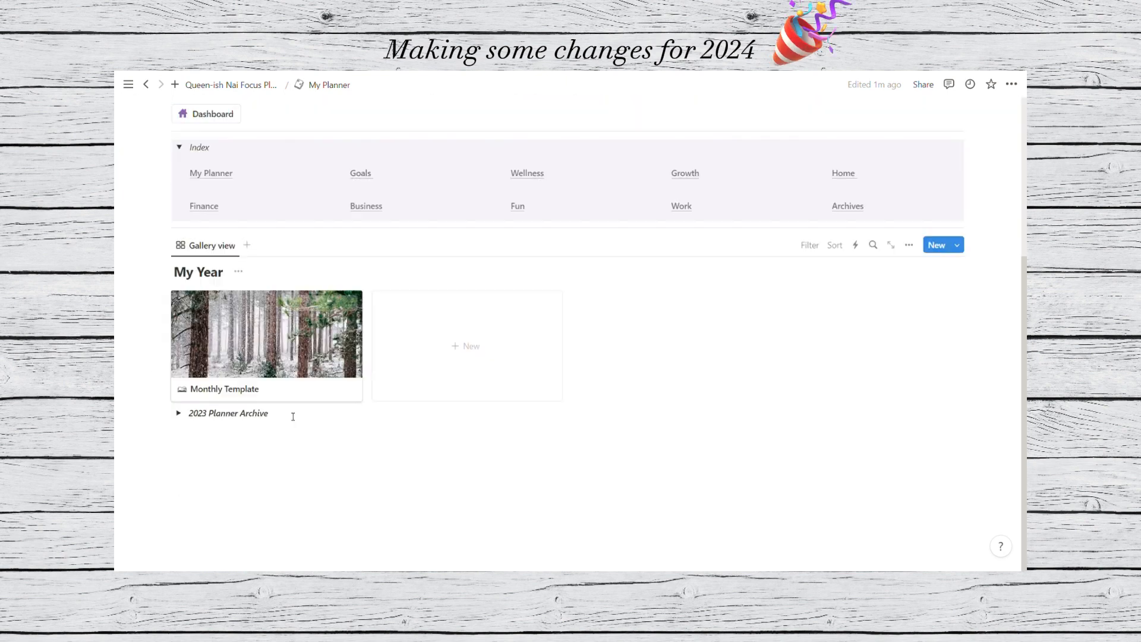
- Reopen Monthly Template, collapse its Index toggle, and look over the sections down to the My weeks gallery
click(289, 348)
scroll(517, 331, down, 5)
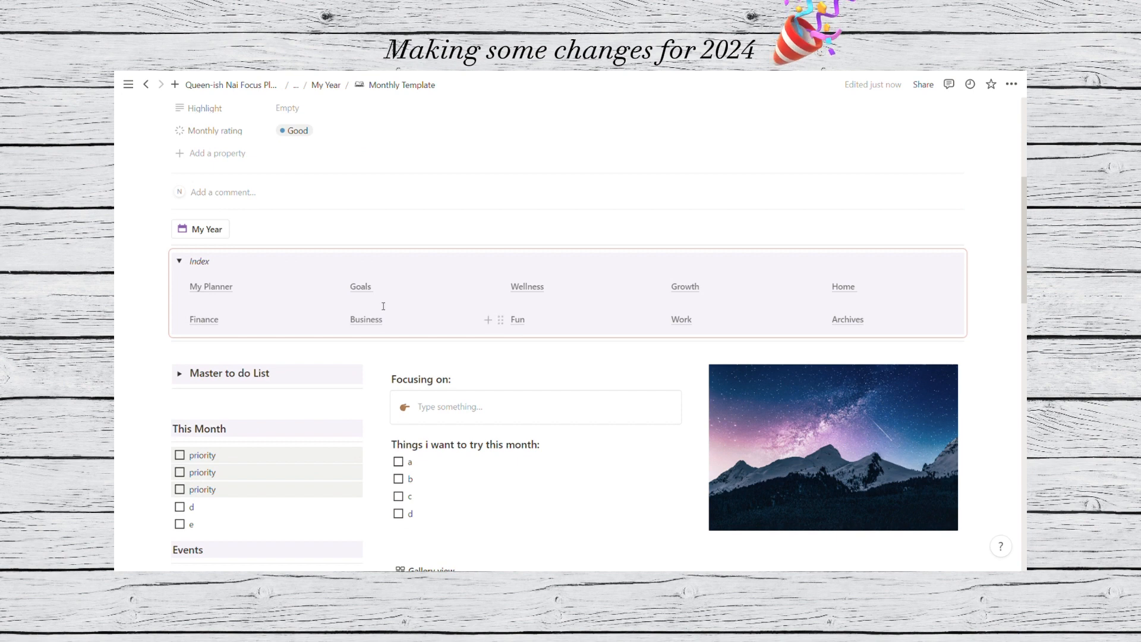
click(179, 261)
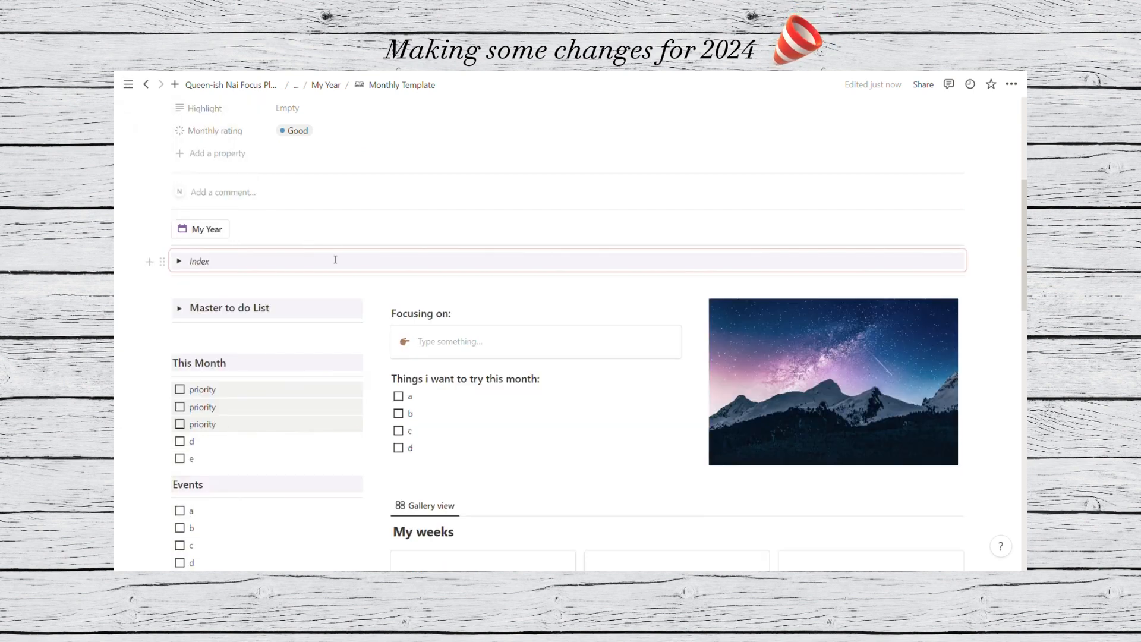
scroll(467, 250, down, 2)
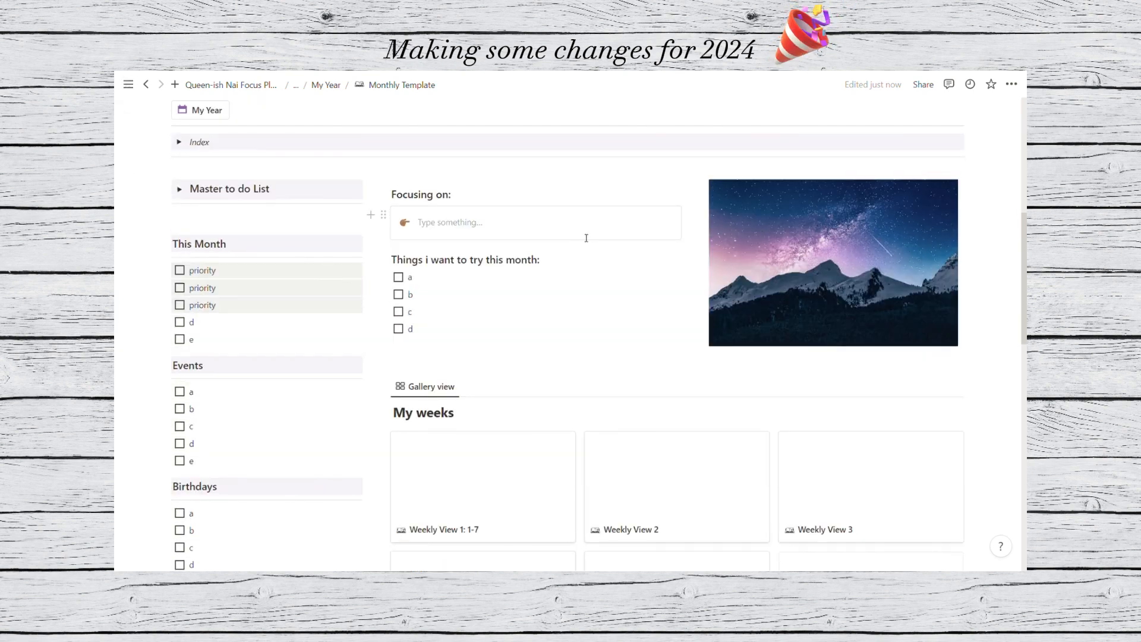
scroll(586, 238, down, 4)
scroll(585, 237, up, 1)
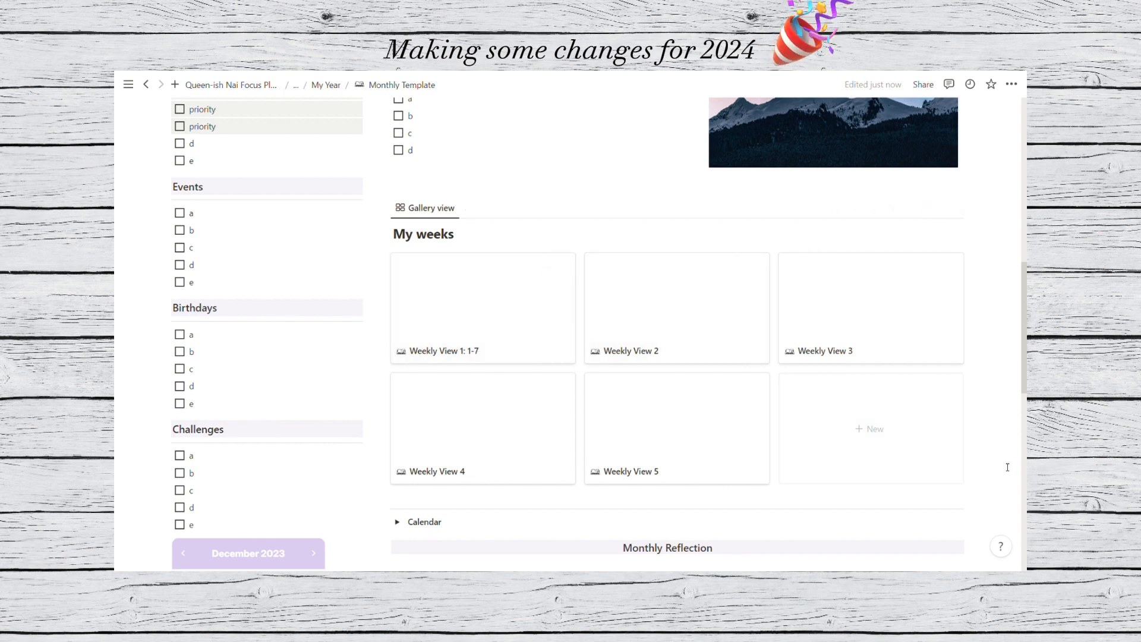
- Delete all but one weekly view page from the My weeks gallery and rename the remaining one as "Weekly View Template"
drag(1005, 464, 652, 312)
key(Delete)
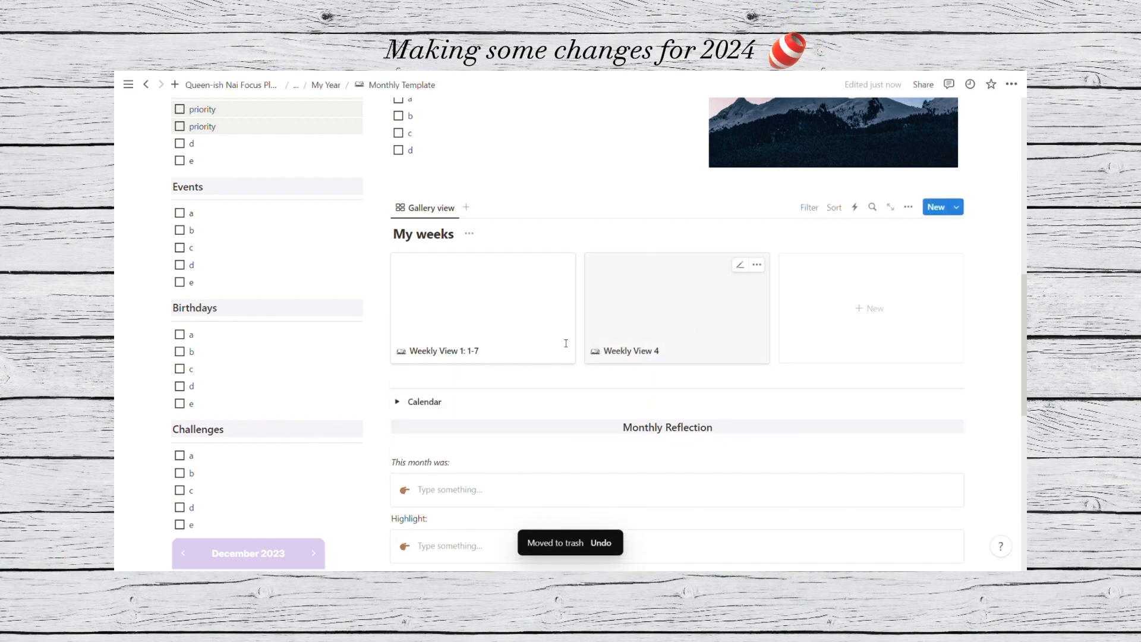
click(562, 265)
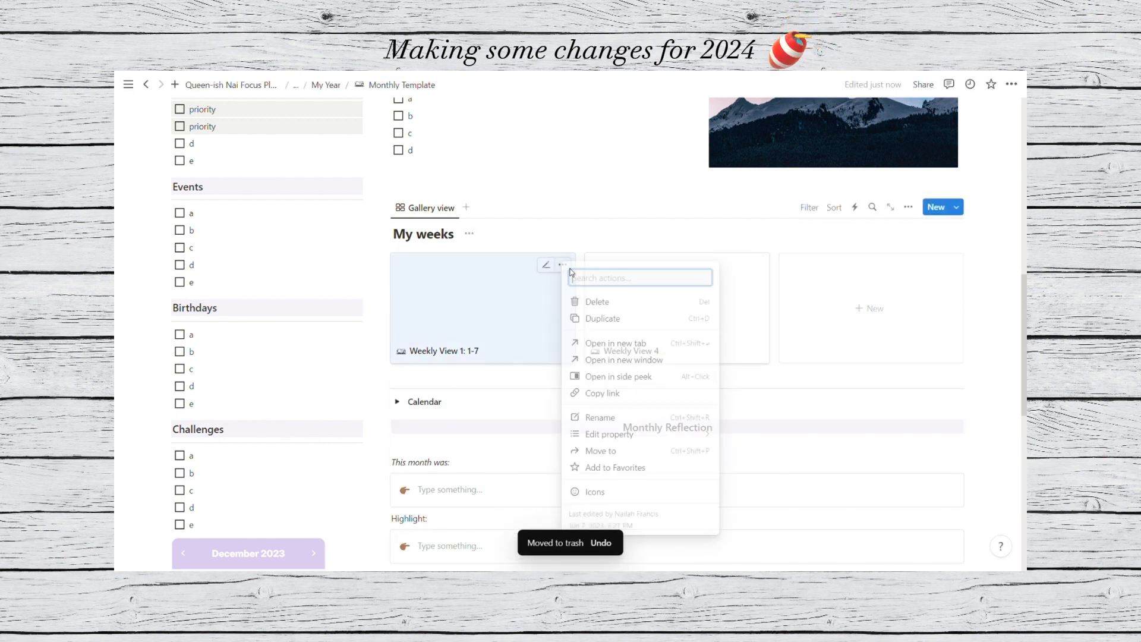
click(594, 301)
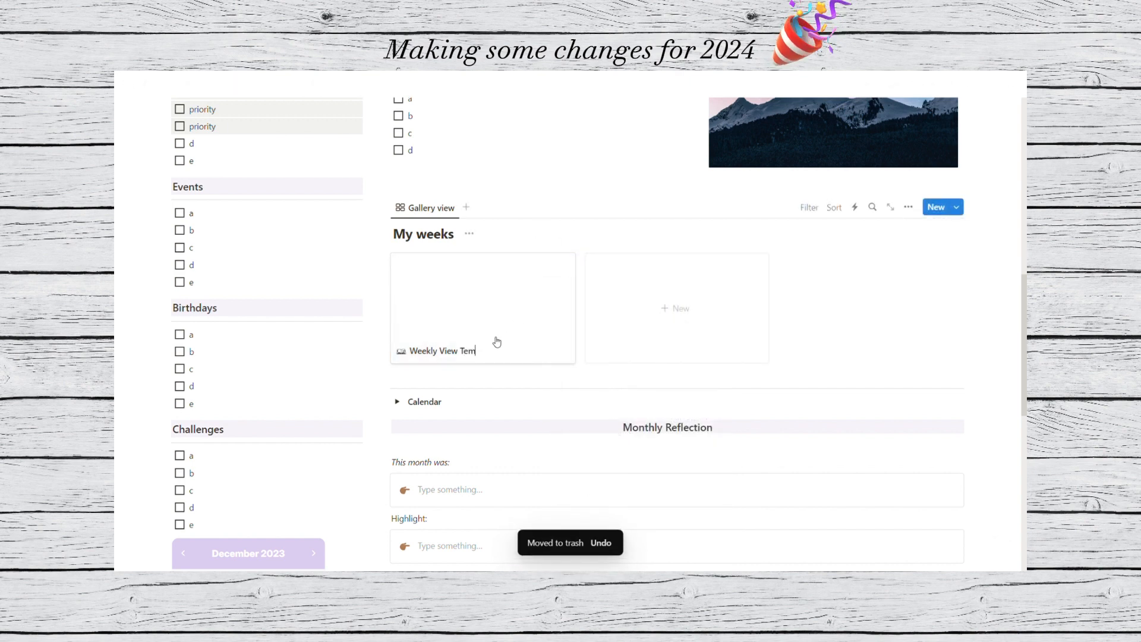
key(Return)
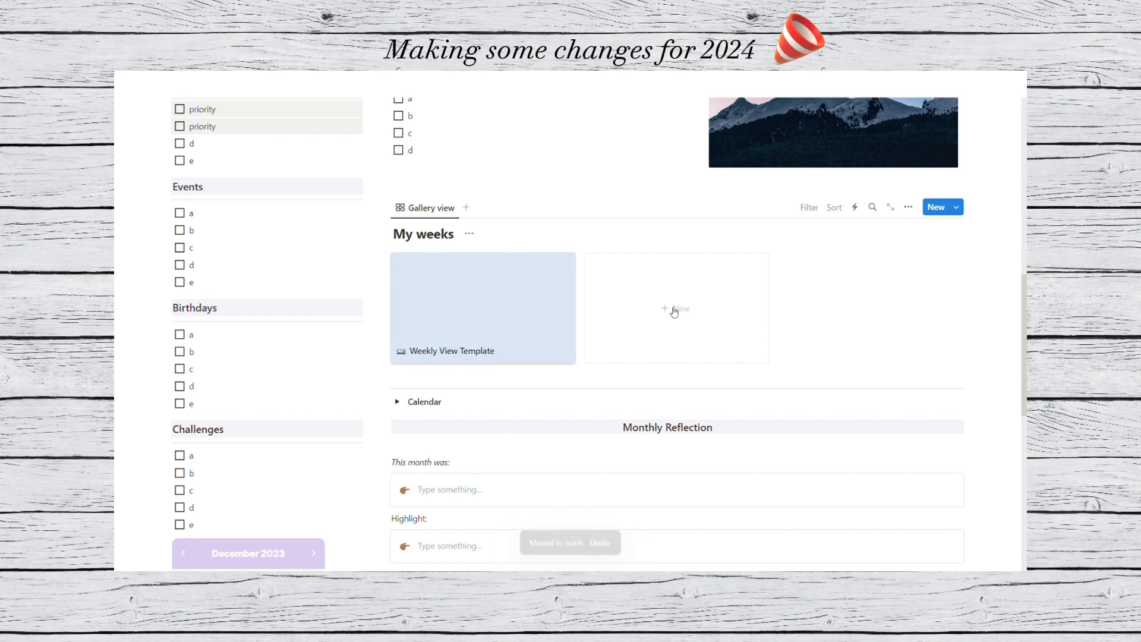
click(983, 275)
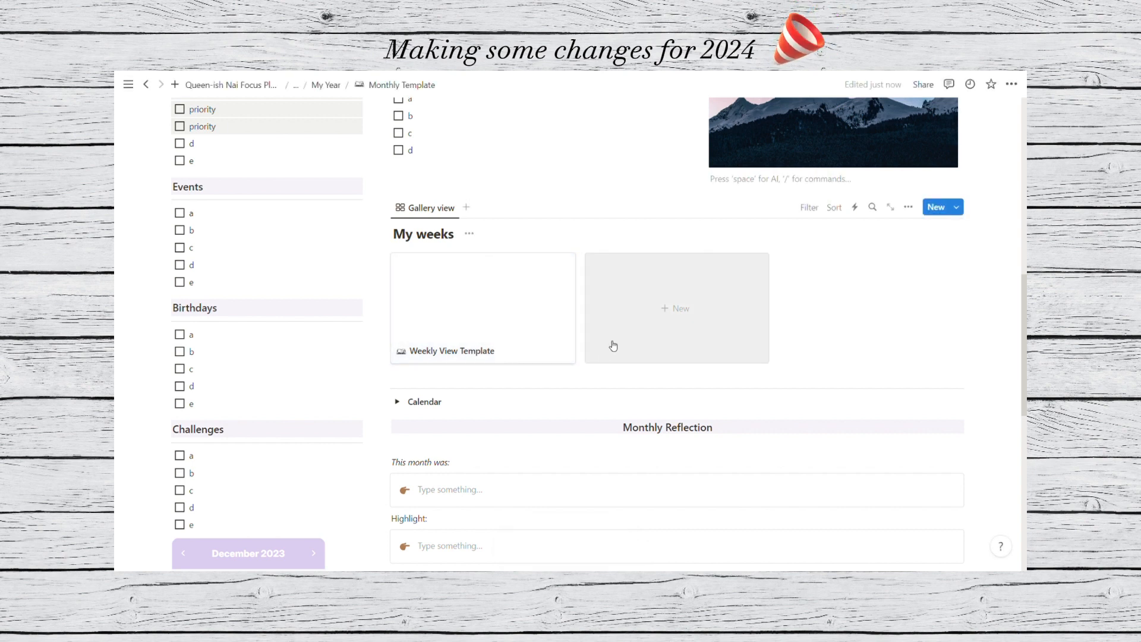
- Check the Calendar toggle on the Monthly Template page, collapse it again, and look over the page's lists and Monthly Reflection section
click(399, 402)
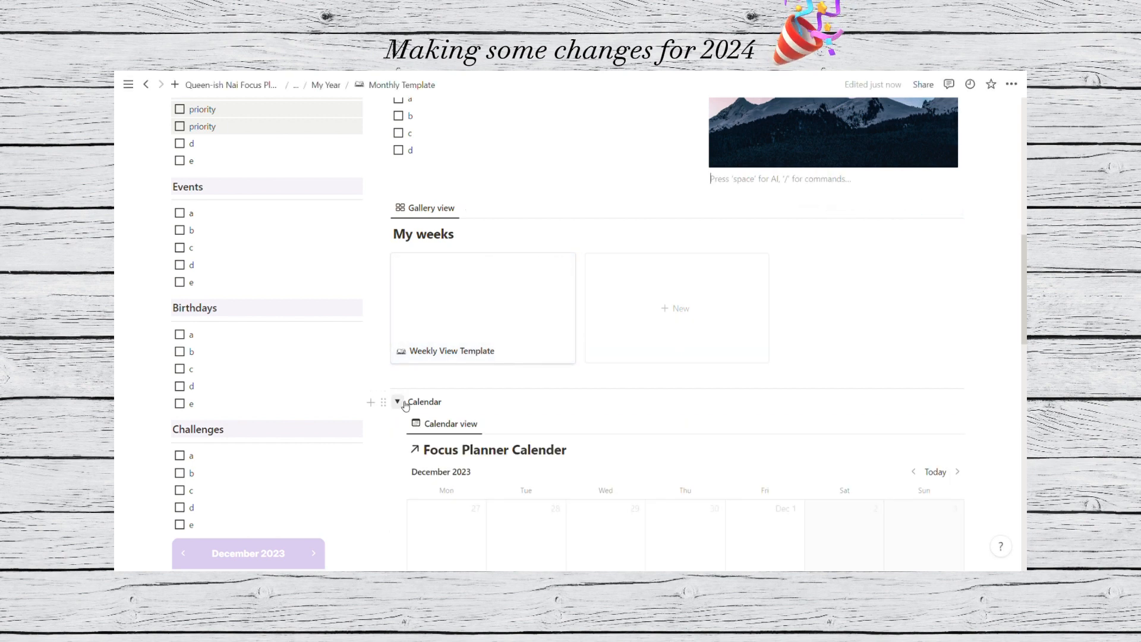
click(399, 402)
click(398, 401)
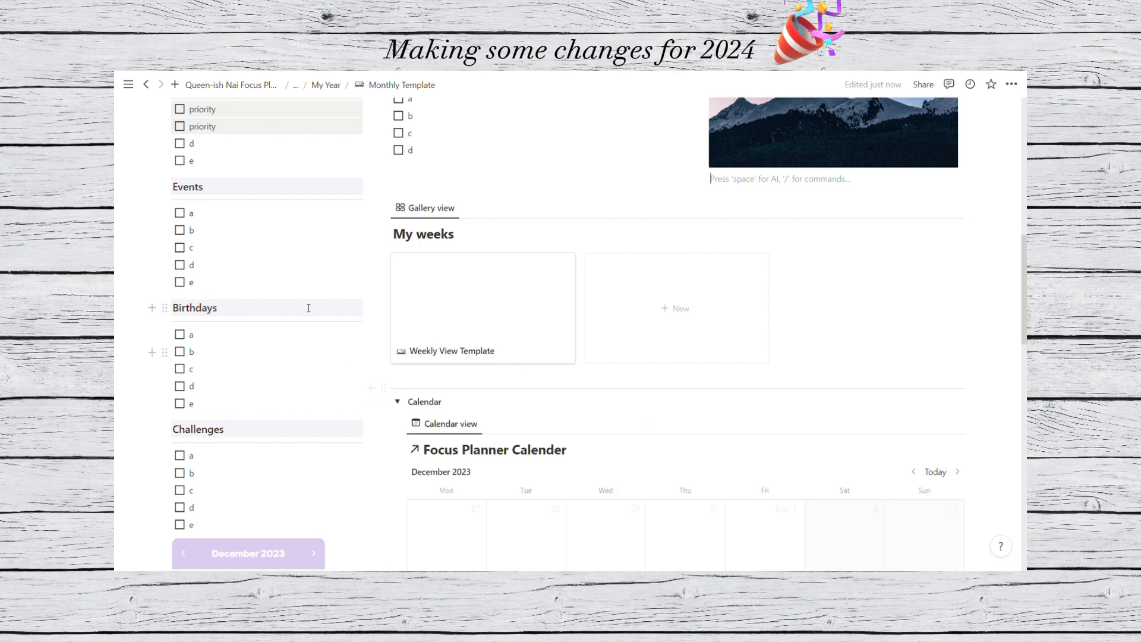
click(397, 402)
scroll(285, 236, up, 3)
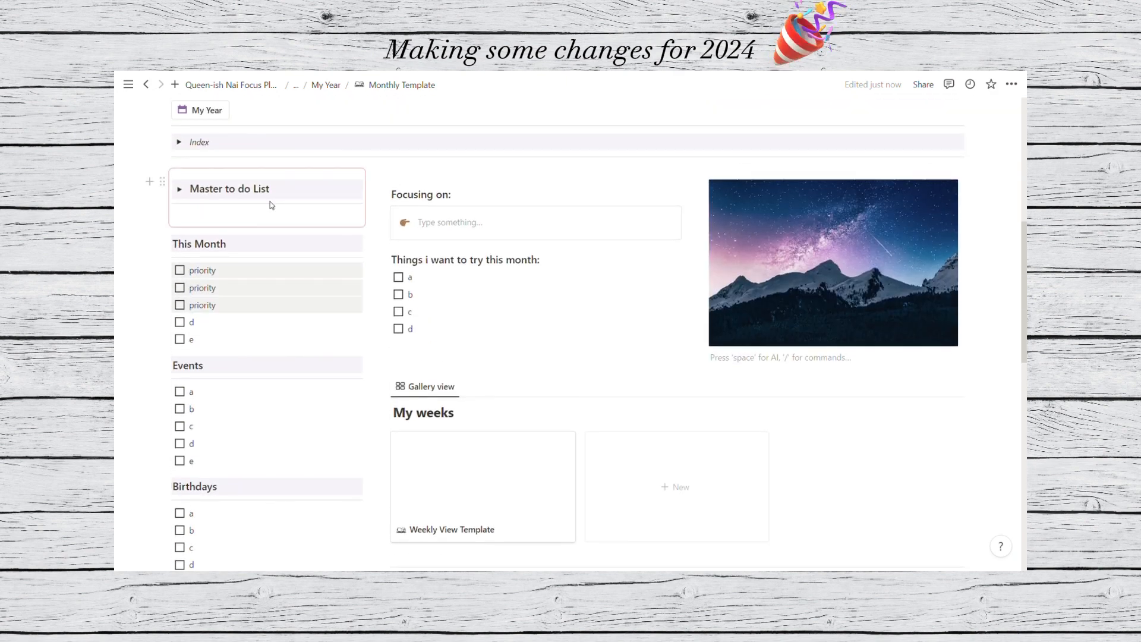
scroll(271, 220, down, 4)
scroll(272, 226, down, 6)
scroll(272, 231, up, 5)
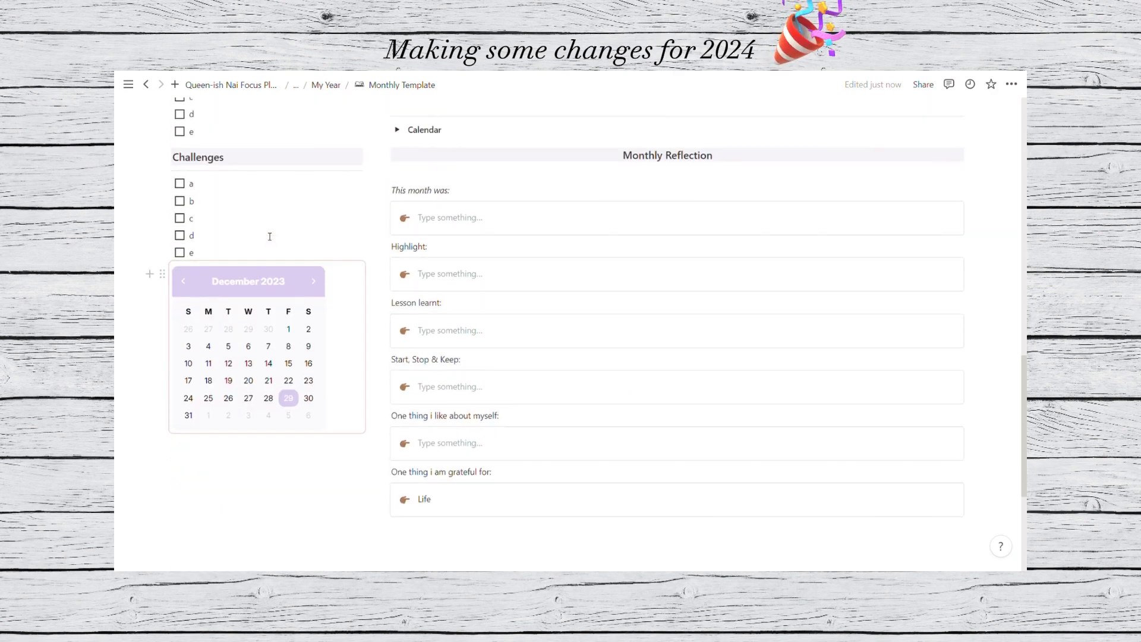
scroll(448, 334, up, 2)
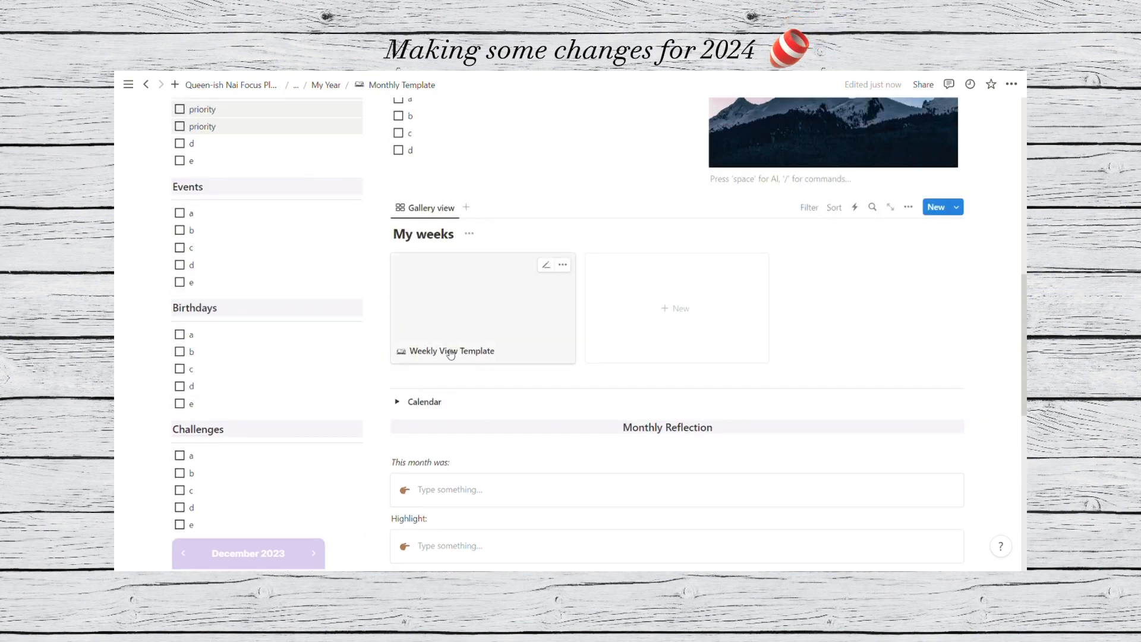
- Open Weekly View Template from the My weeks gallery and expand its Week toggle to show the day columns
click(457, 299)
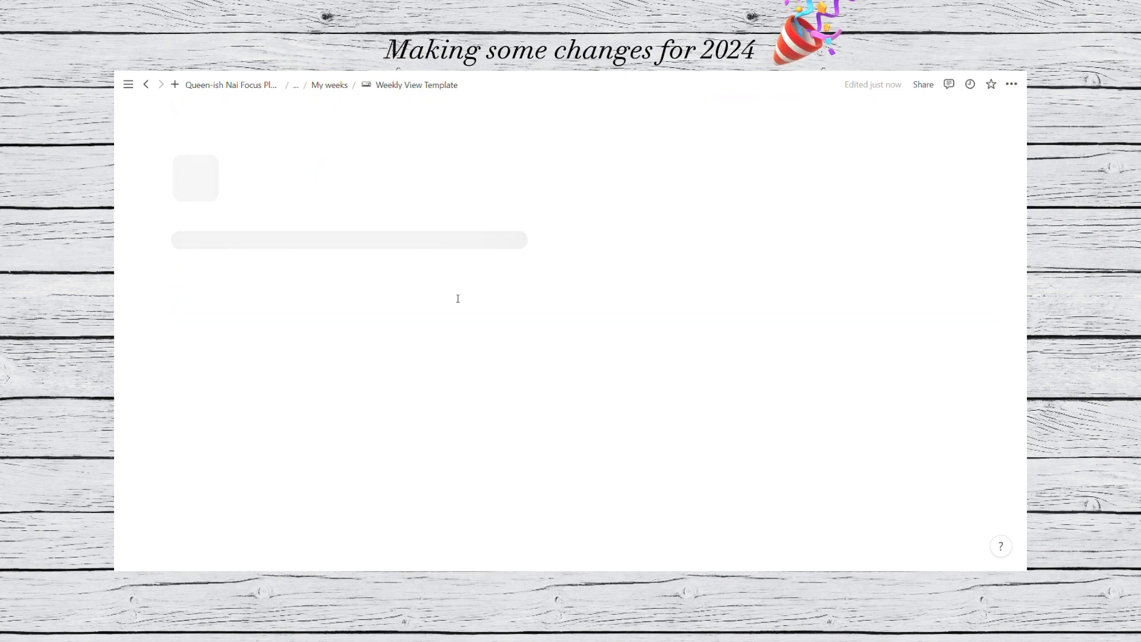
scroll(485, 293, down, 5)
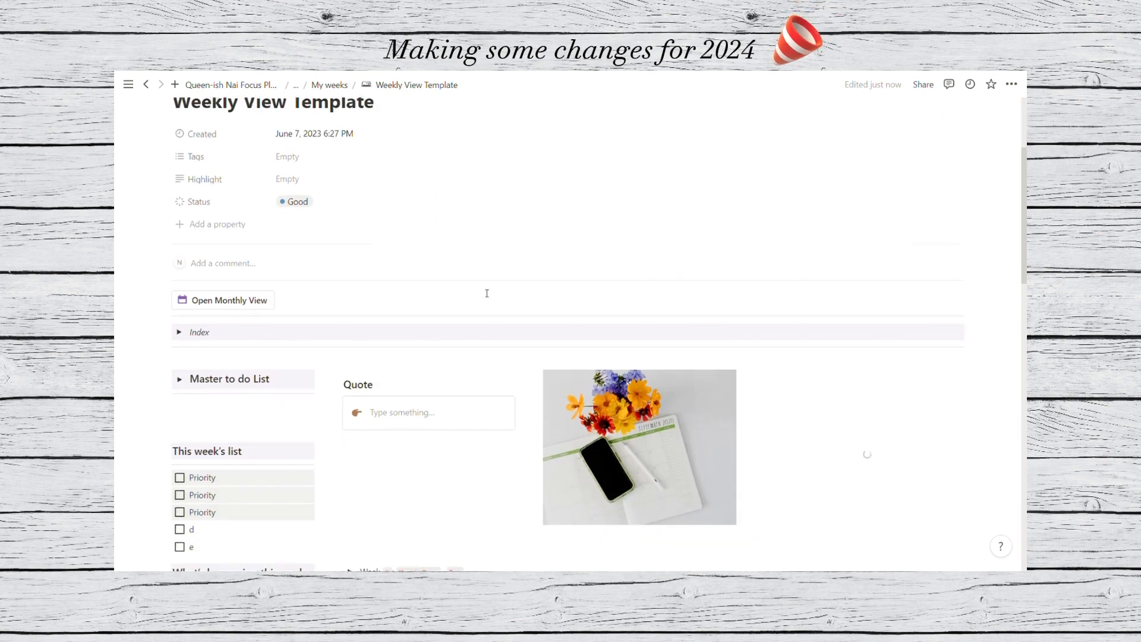
scroll(488, 291, down, 4)
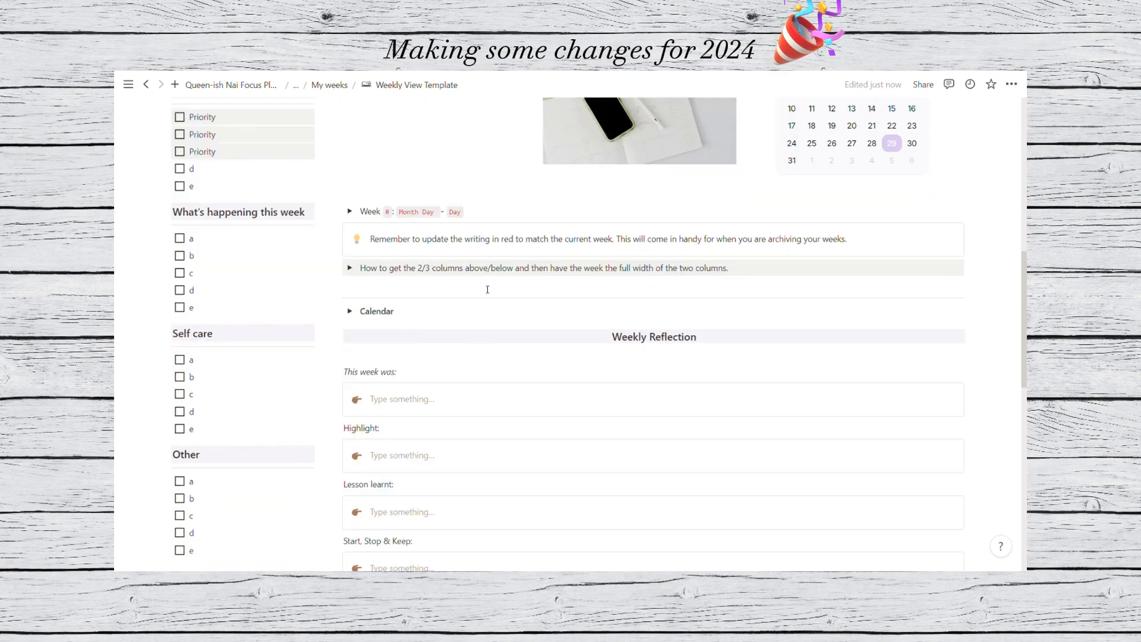
click(349, 211)
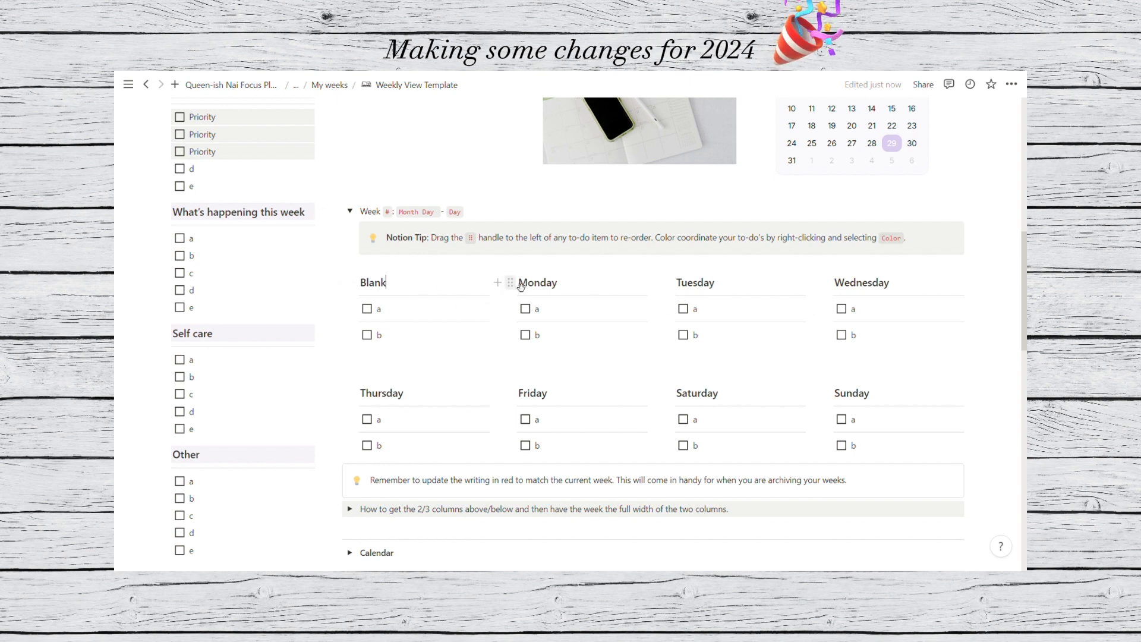
- Delete all the day blocks from Monday to Sunday in the Week toggle, keeping only the Blank block
drag(972, 455, 529, 275)
click(1018, 446)
drag(999, 455, 391, 388)
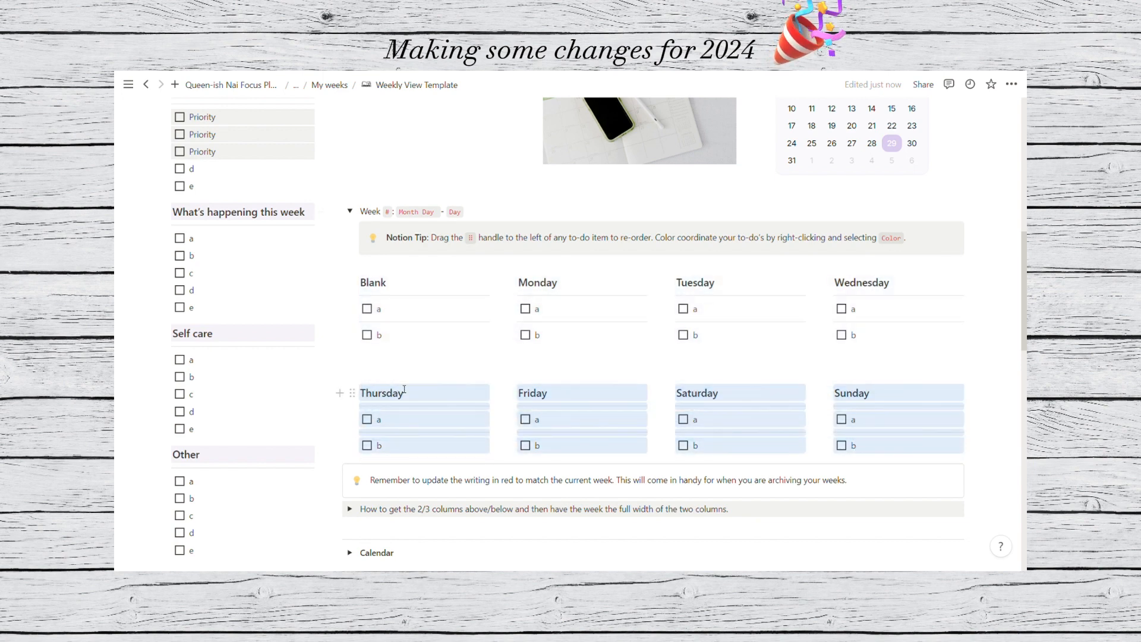
key(Delete)
drag(513, 283, 372, 353)
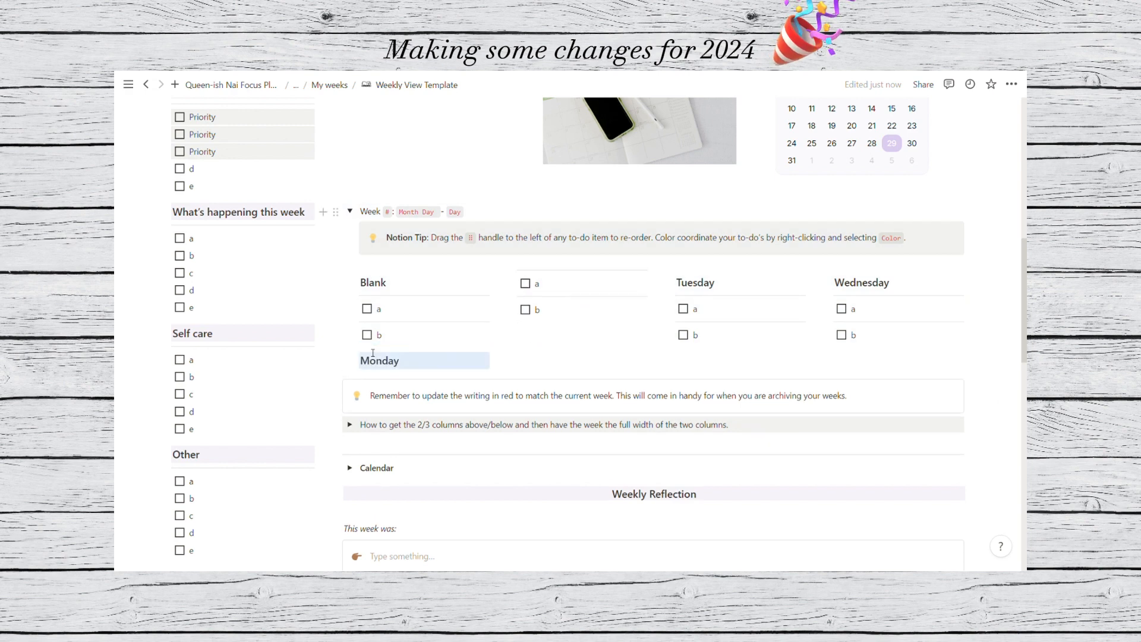
key(ctrl+z)
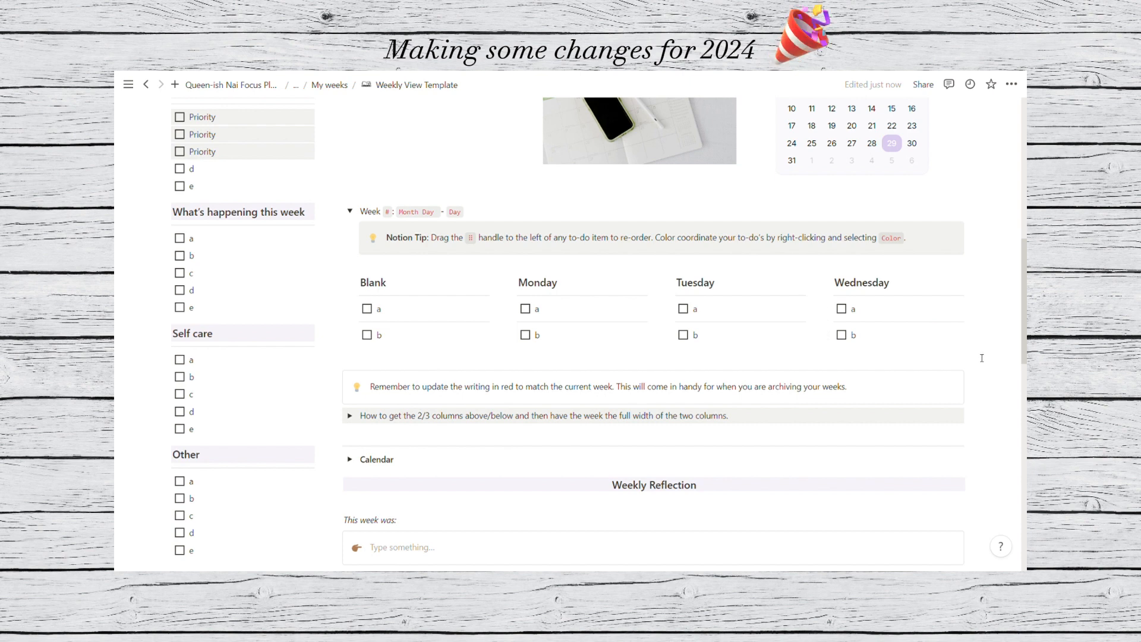
drag(982, 358, 544, 279)
key(BackSpace)
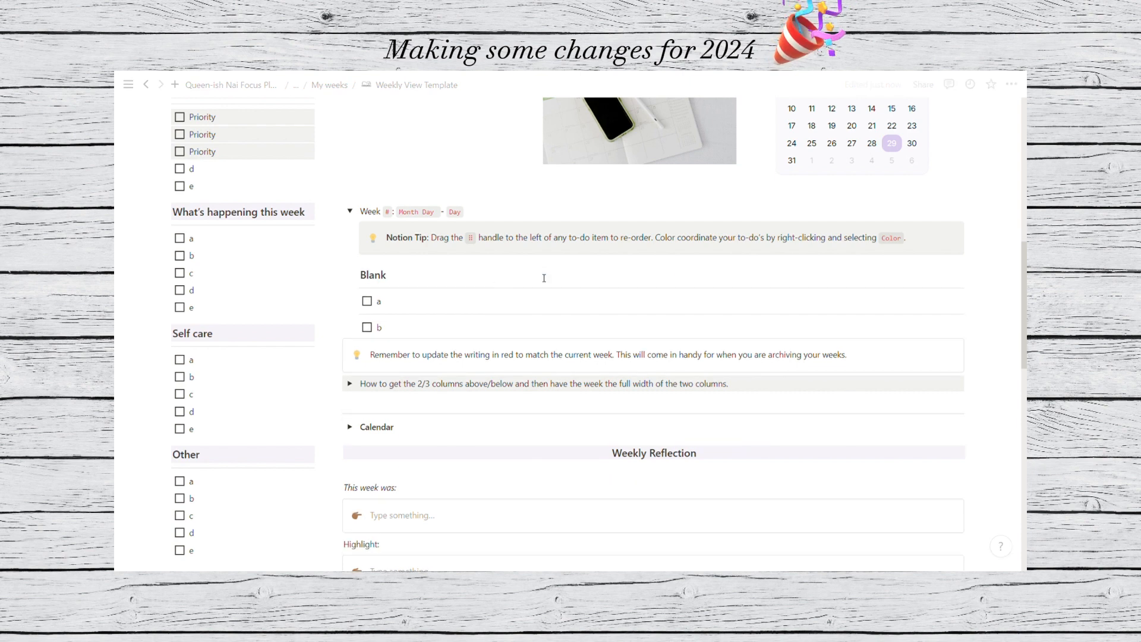
- Rename the Blank heading as "Monday" and add empty lines directly below the Week toggle
click(377, 282)
double_click(377, 282)
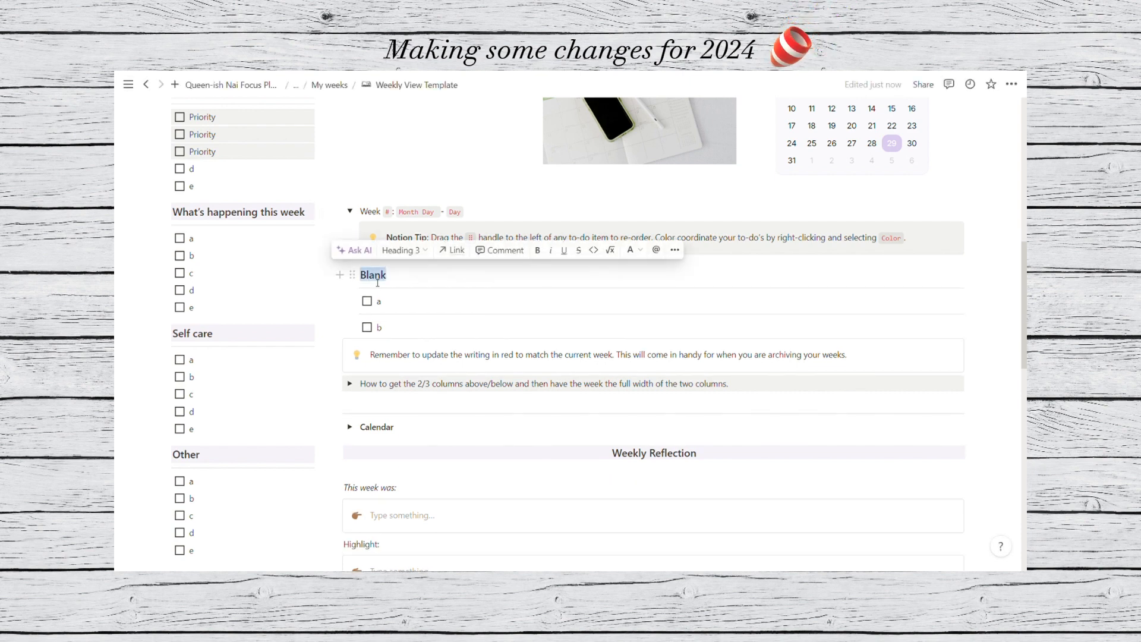
text(Monday)
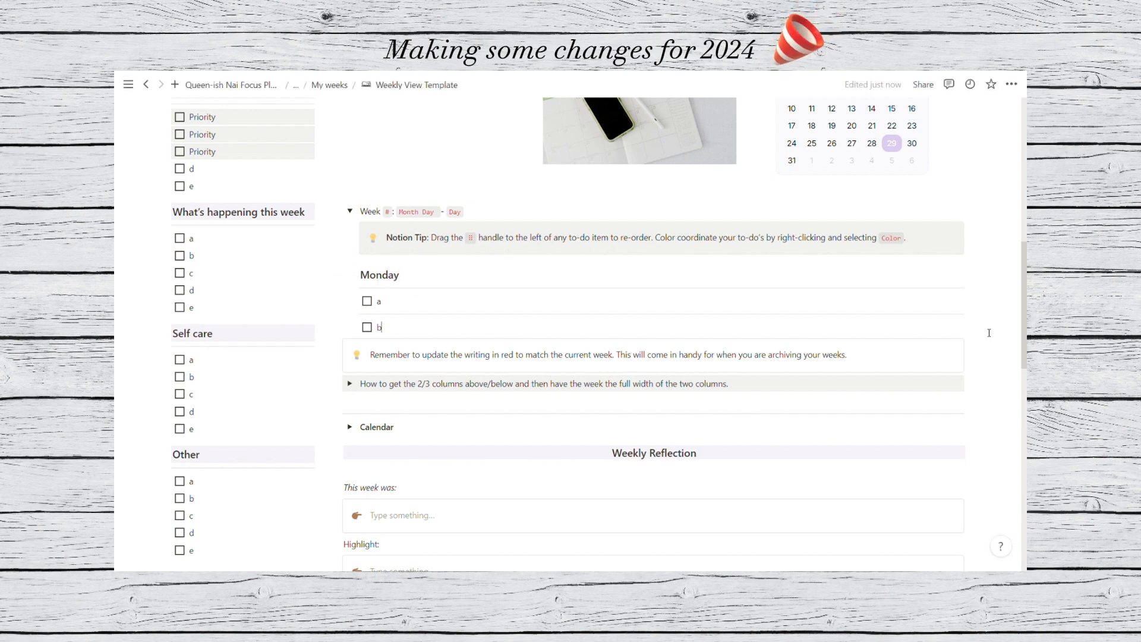
key(Return)
key(Return)
key(Return)
key(Return)
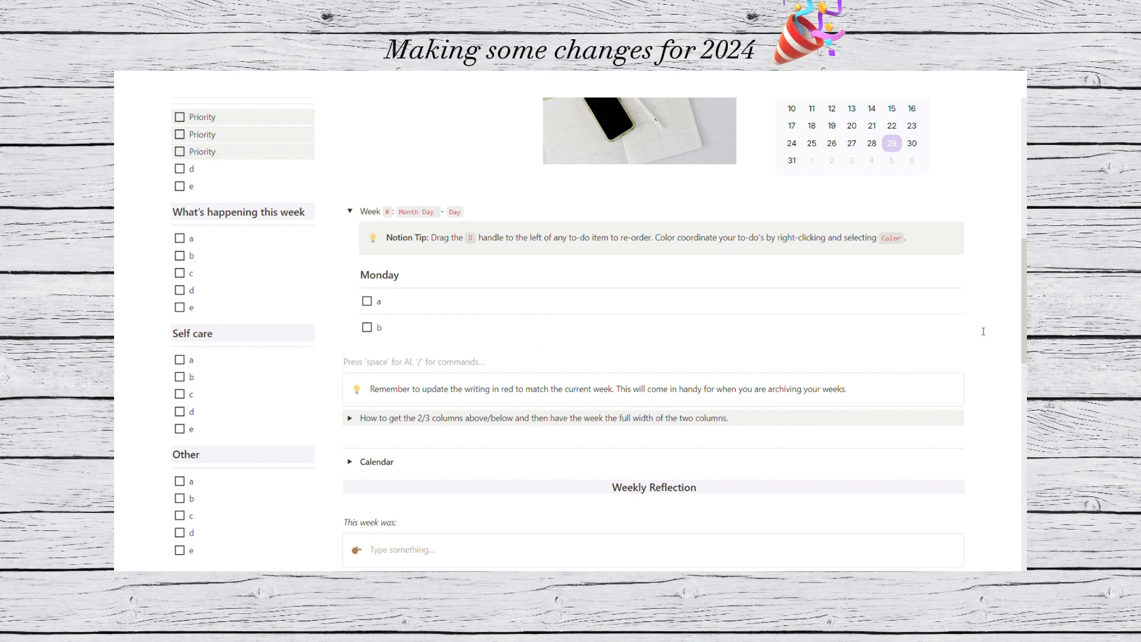
- Copy the Monday block with its dividers and two to-dos, paste it on a line below the toggle, and nest the copy inside the toggle
drag(983, 341, 379, 280)
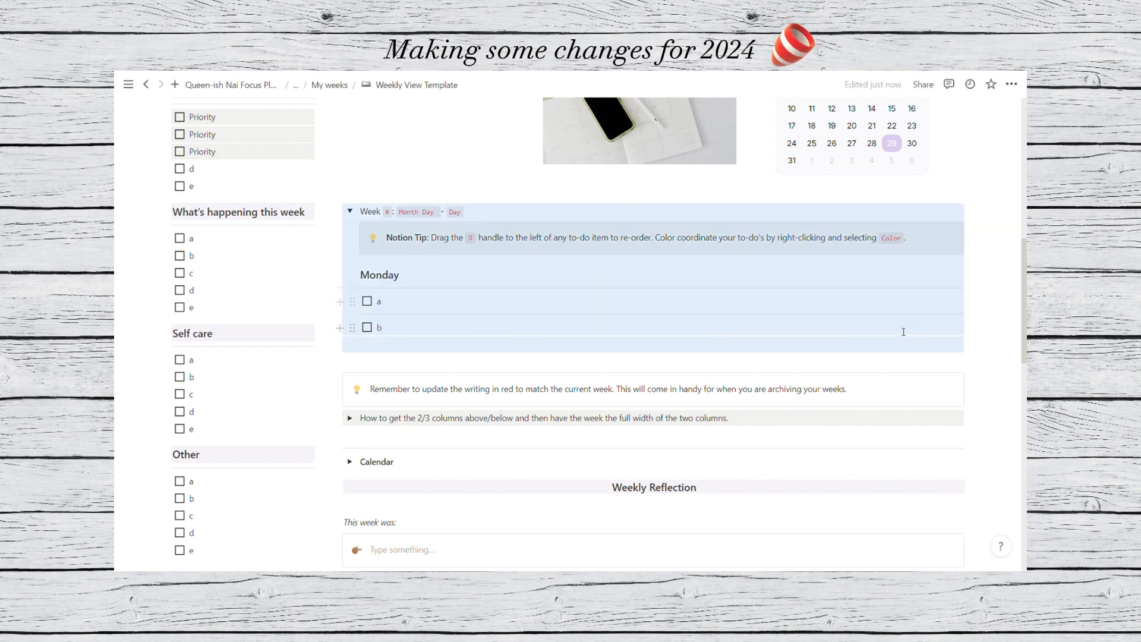
click(953, 340)
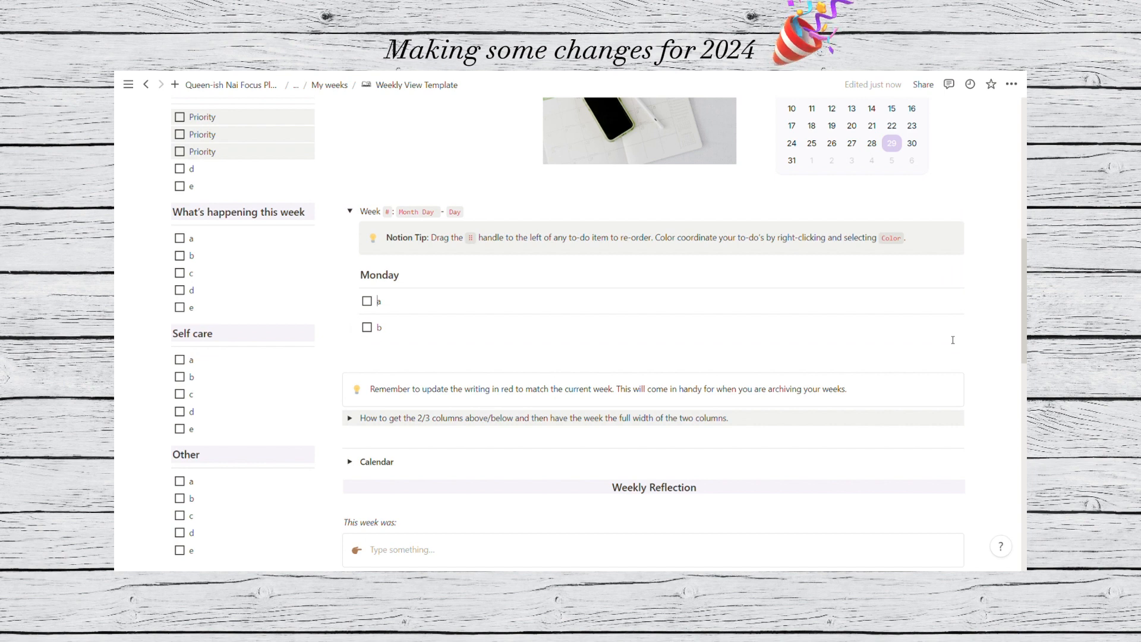
drag(979, 334, 409, 278)
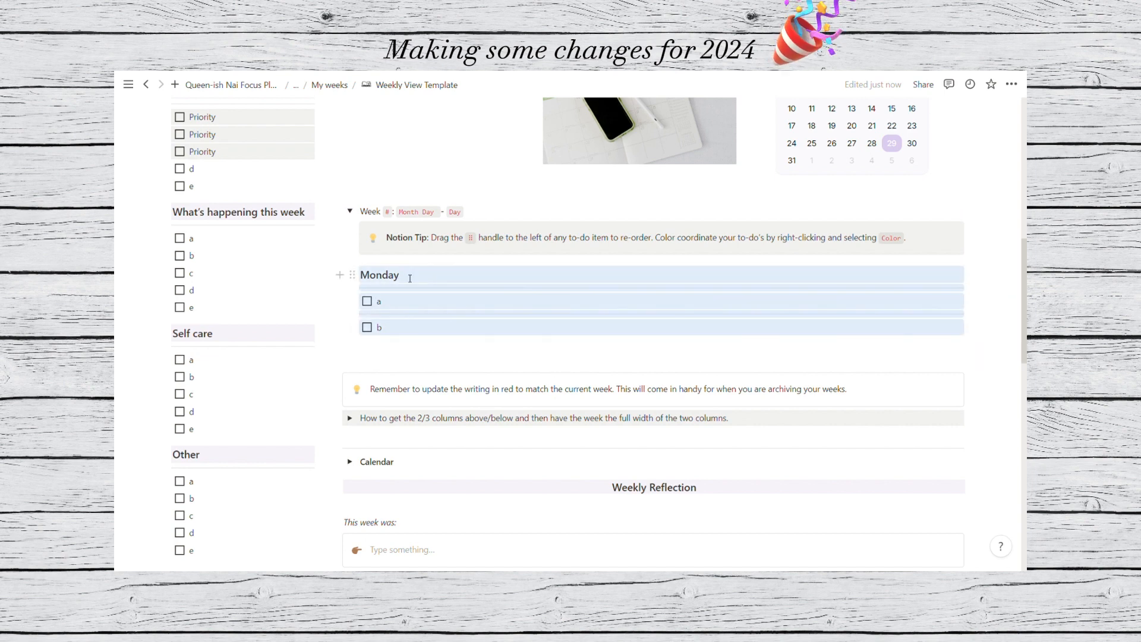
click(393, 346)
key(Return)
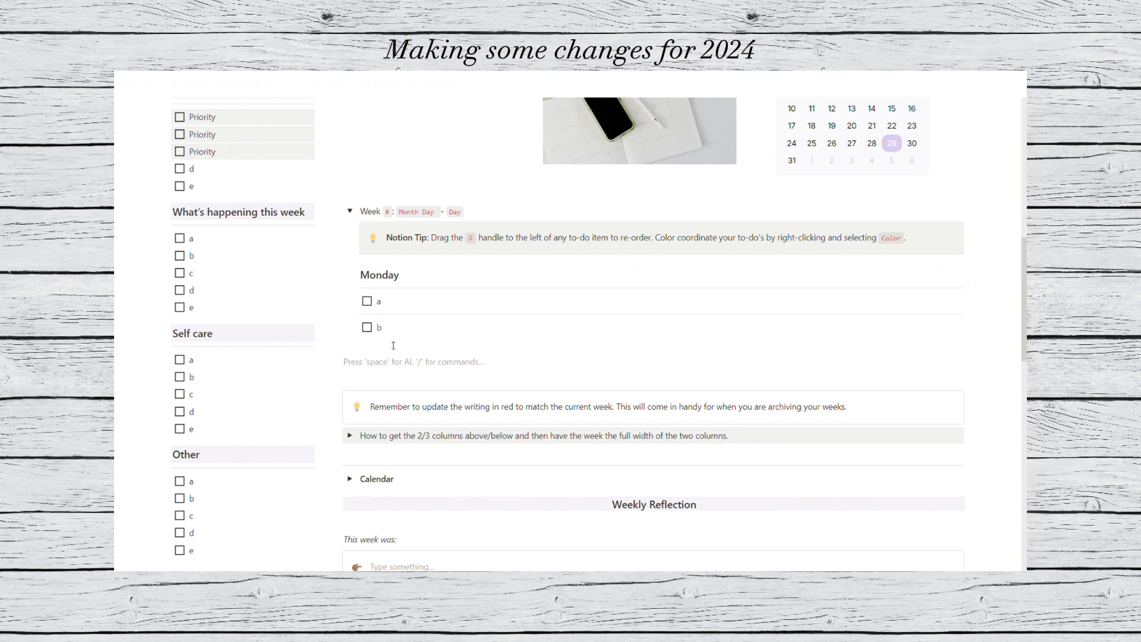
click(406, 345)
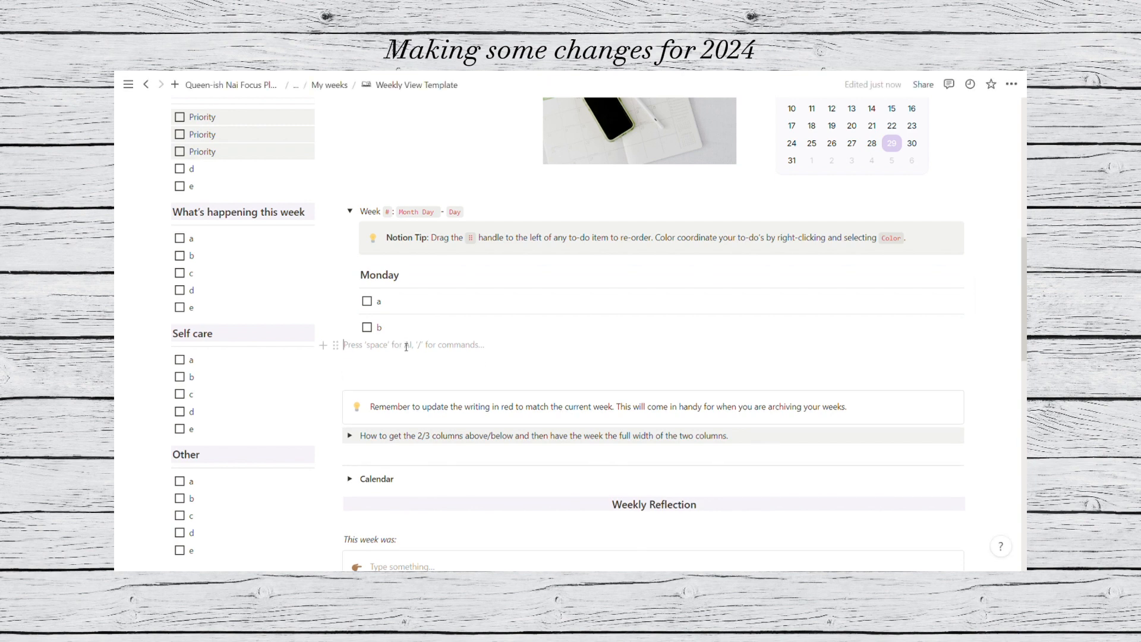
text(Monday a b)
drag(336, 352, 366, 341)
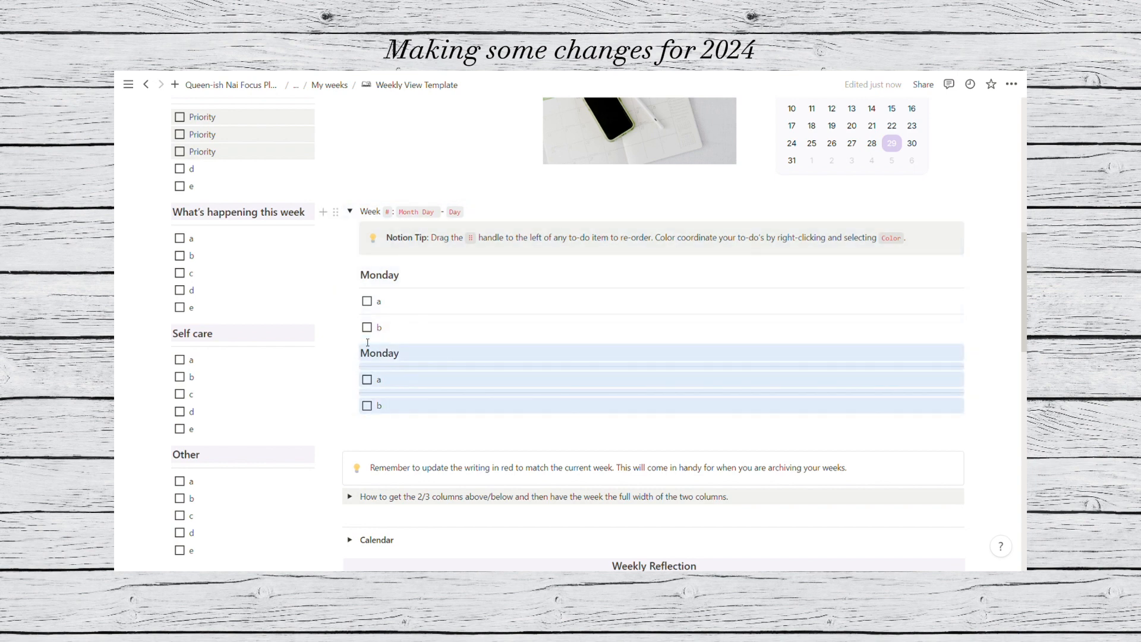
- Duplicate both Monday blocks below the existing ones and nest the two copies inside the Week toggle
drag(986, 406, 664, 273)
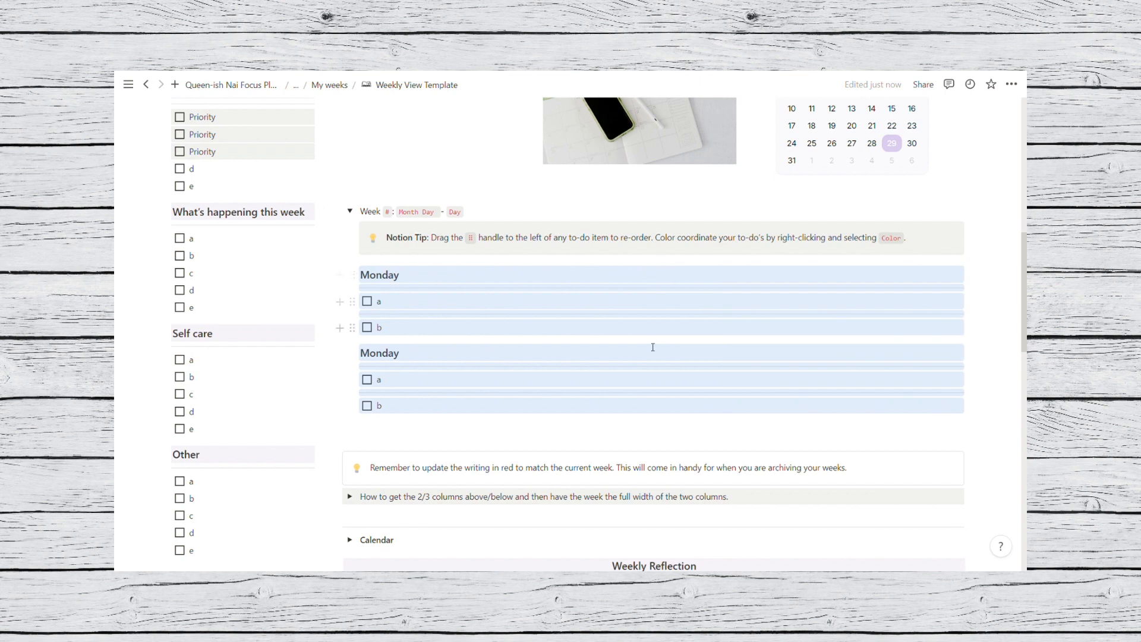
click(433, 424)
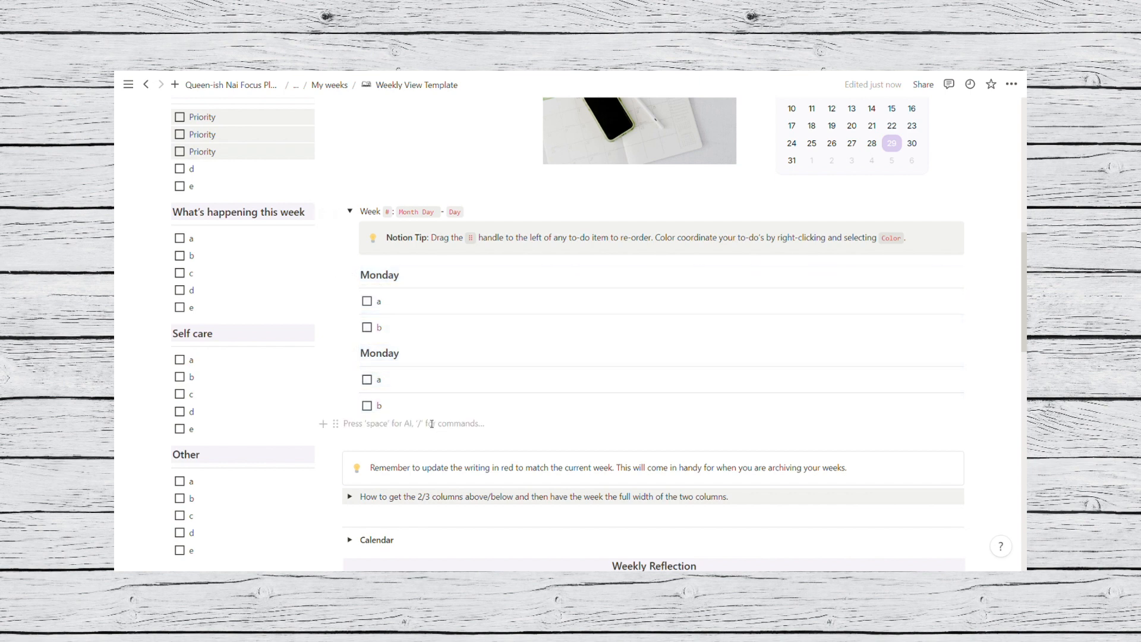
key(ctrl+v)
drag(337, 433, 371, 419)
scroll(479, 390, down, 3)
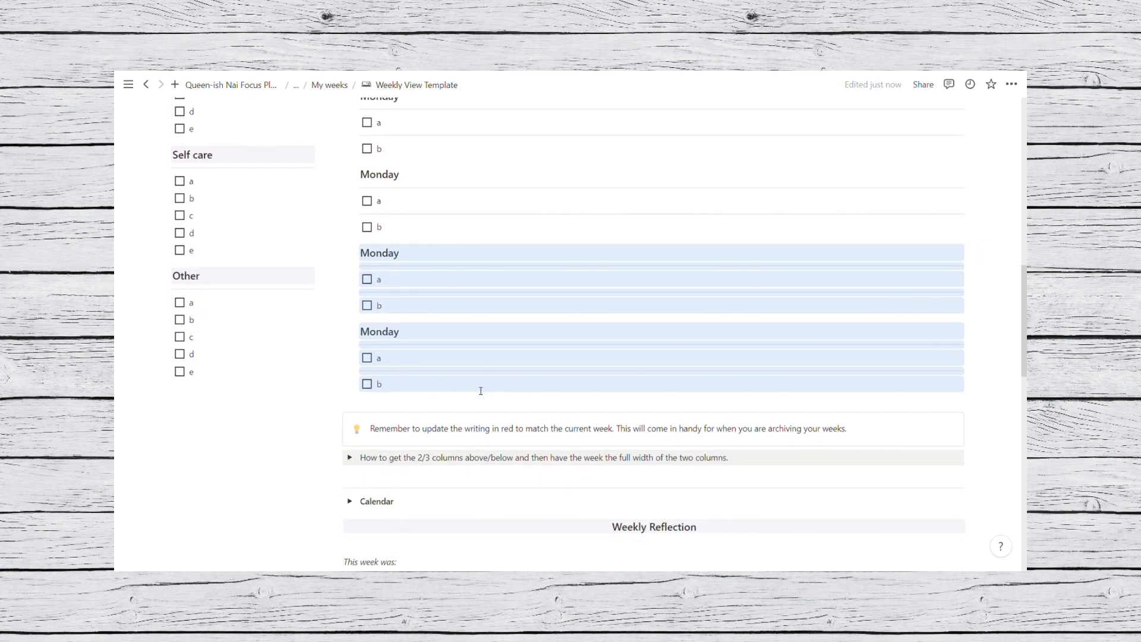
- Copy the last three Monday blocks, paste them on an empty line below the toggle, and nest them inside it
drag(988, 378, 443, 179)
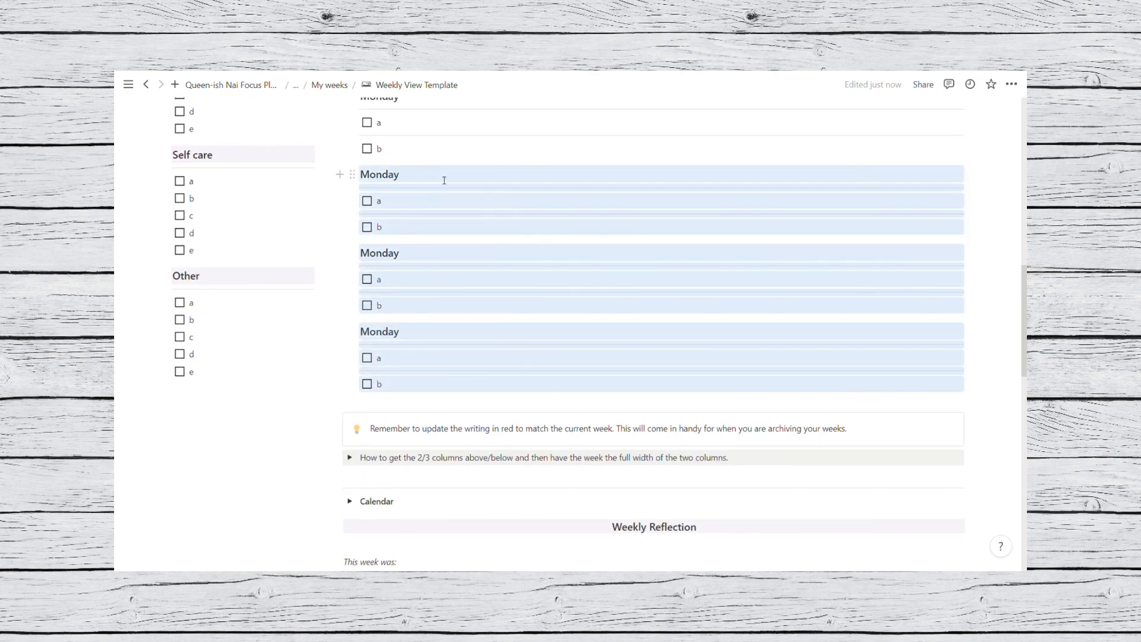
click(379, 407)
key(Return)
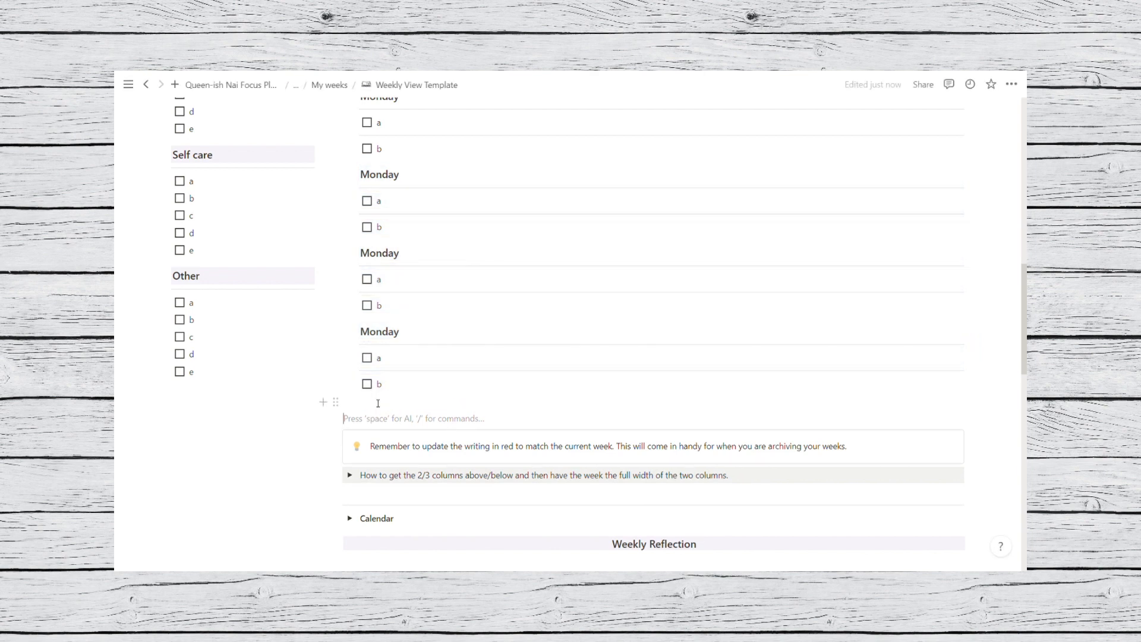
key(Return)
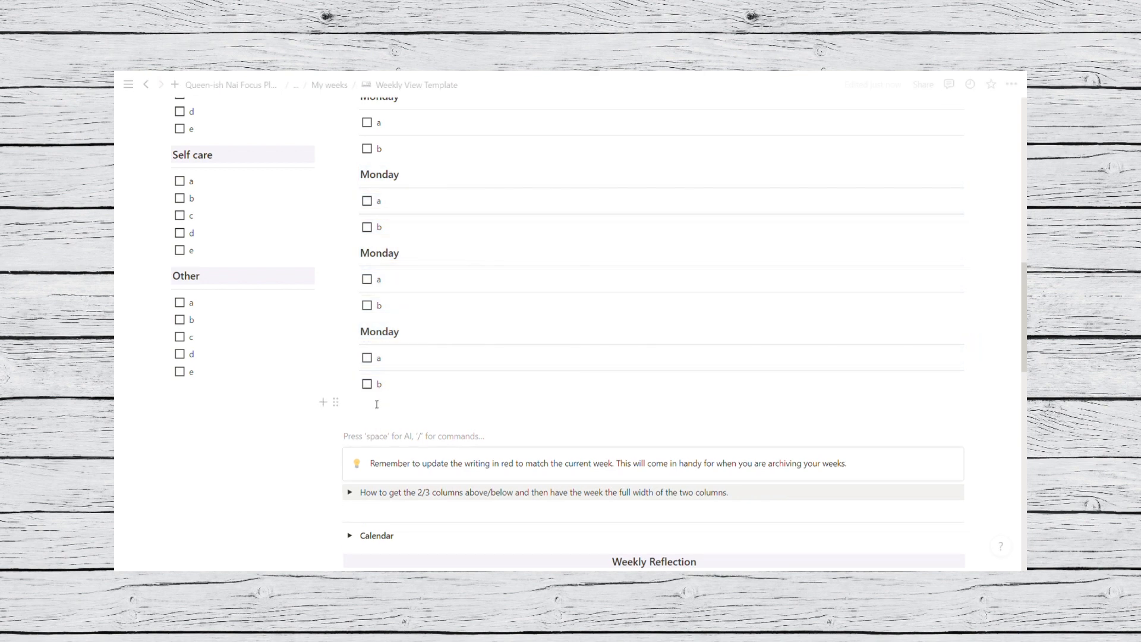
click(371, 406)
key(ctrl+v)
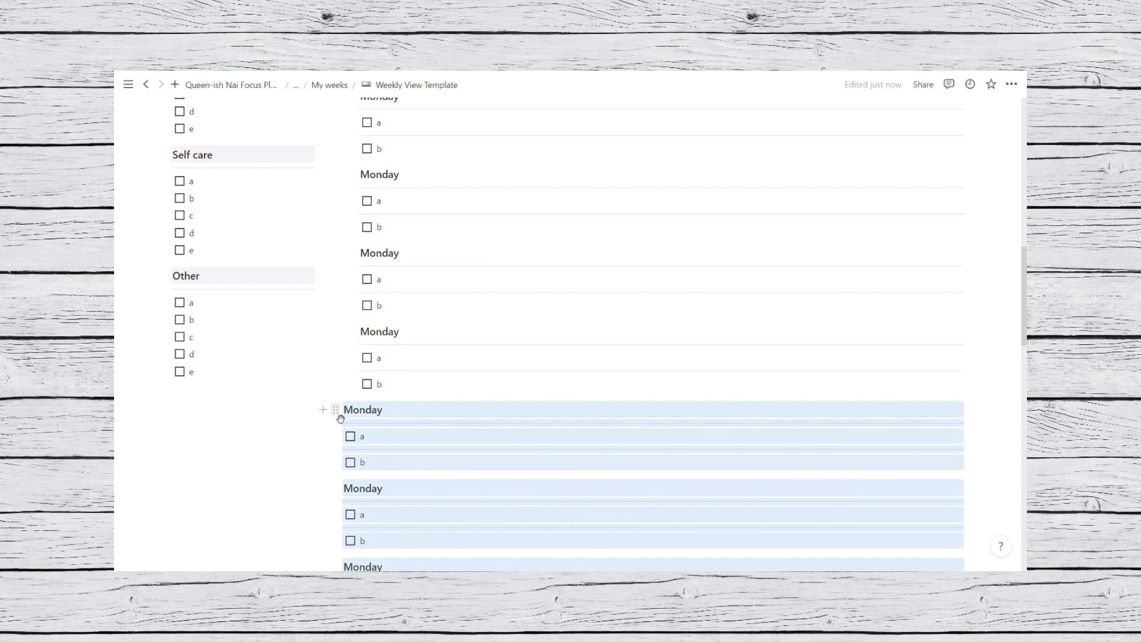
drag(335, 411, 370, 401)
- Rename the second and third Monday headings inside the Week toggle as "Tuesday" and "Wednesday"
scroll(416, 356, up, 10)
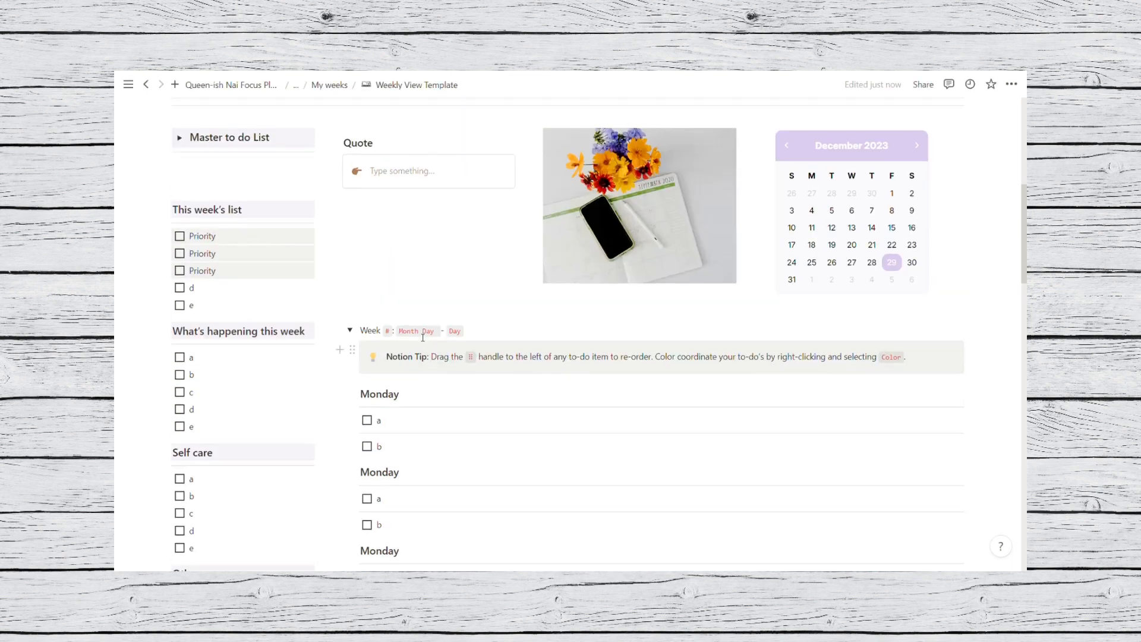
scroll(417, 361, down, 2)
scroll(417, 362, down, 1)
double_click(394, 293)
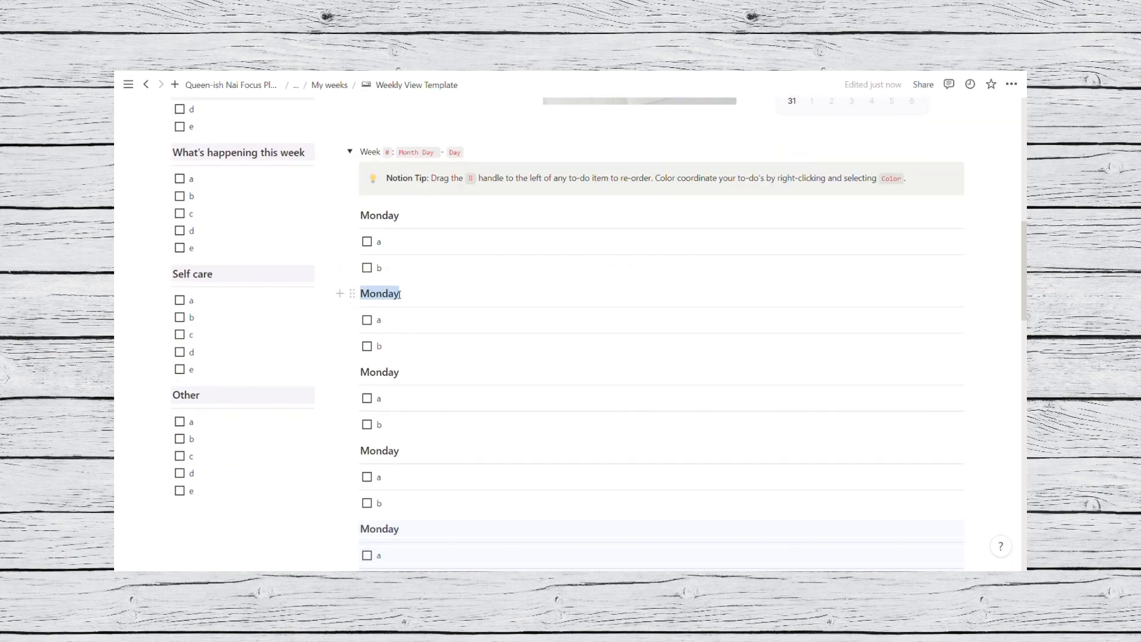
text(Tuesday)
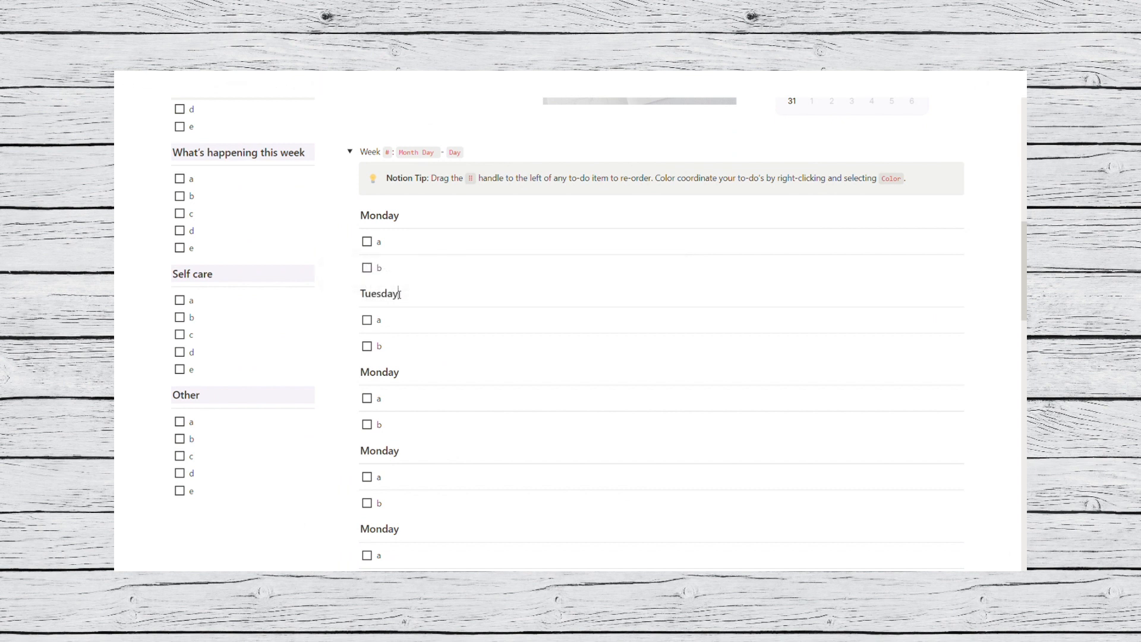
double_click(376, 373)
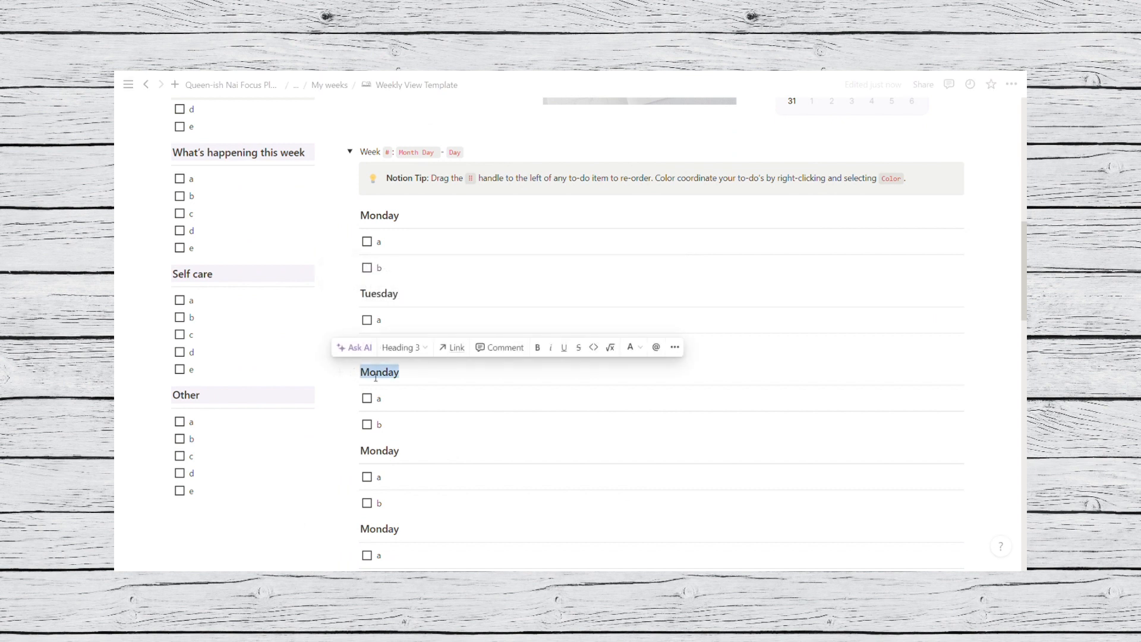
text(Wedneda)
key(BackSpace)
key(BackSpace)
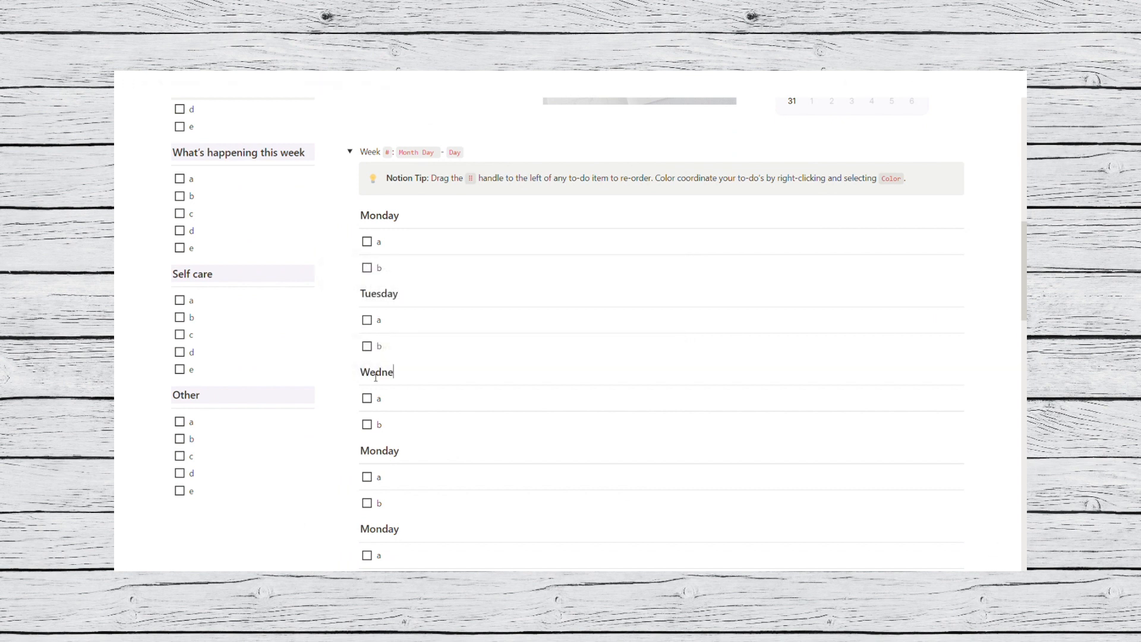
text(sday)
- Rename the fourth and fifth day headings in the Week toggle as "Thursday" and "Friday"
double_click(379, 451)
text(Thu)
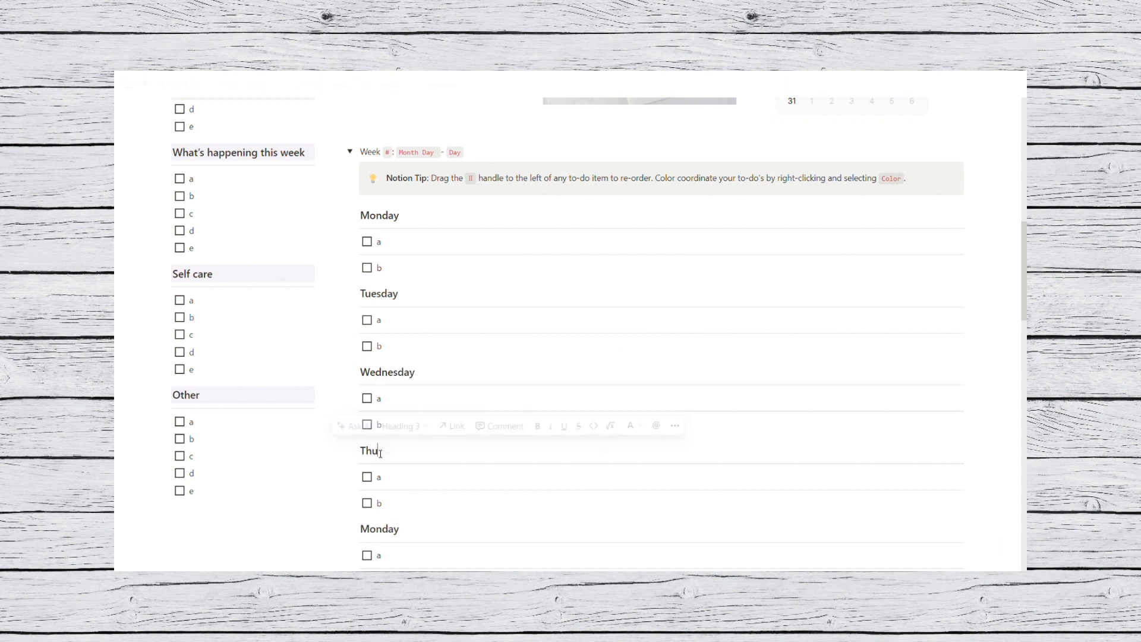
text(rsday)
scroll(380, 454, down, 2)
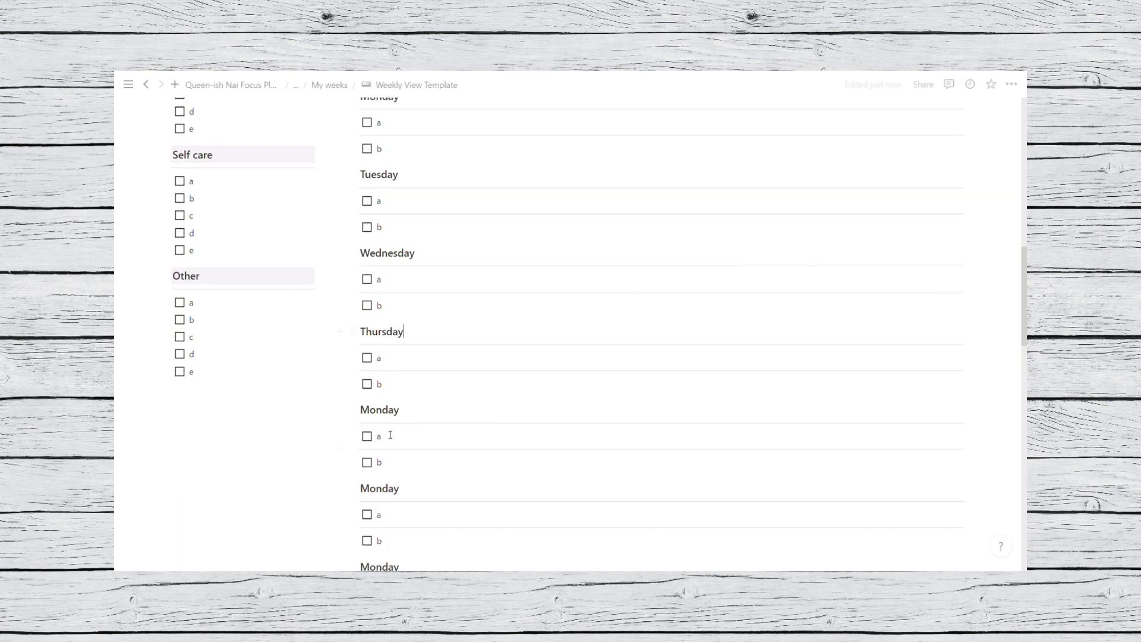
double_click(386, 410)
text(Friday)
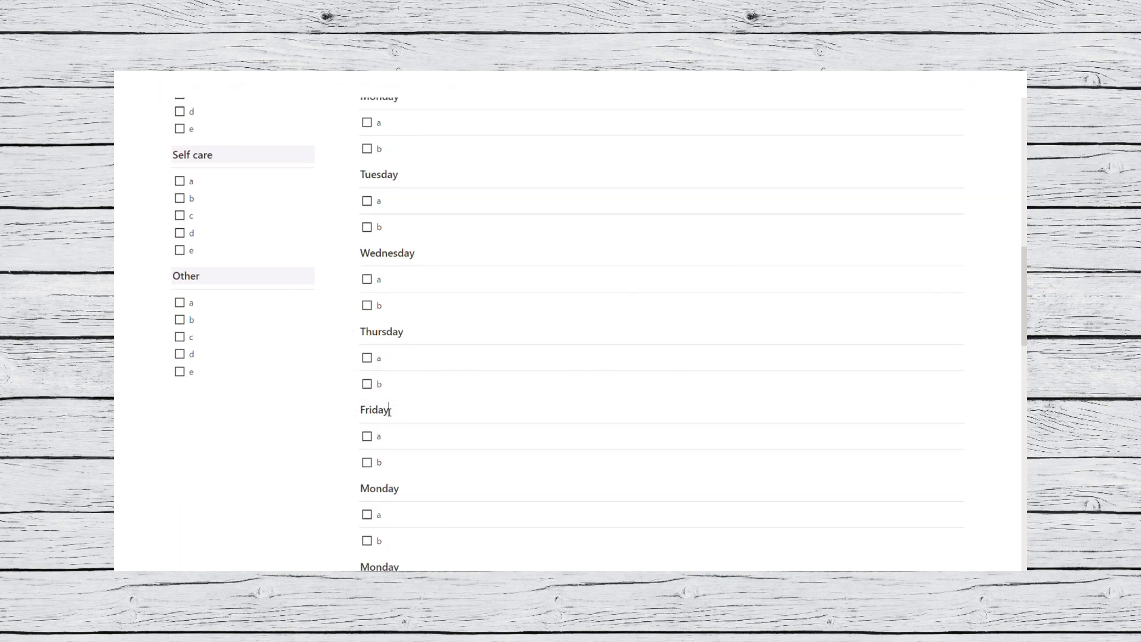
- Rename the last two Monday headings in the Week toggle as "Saturday" and "Sunday"
scroll(389, 412, down, 2)
double_click(396, 371)
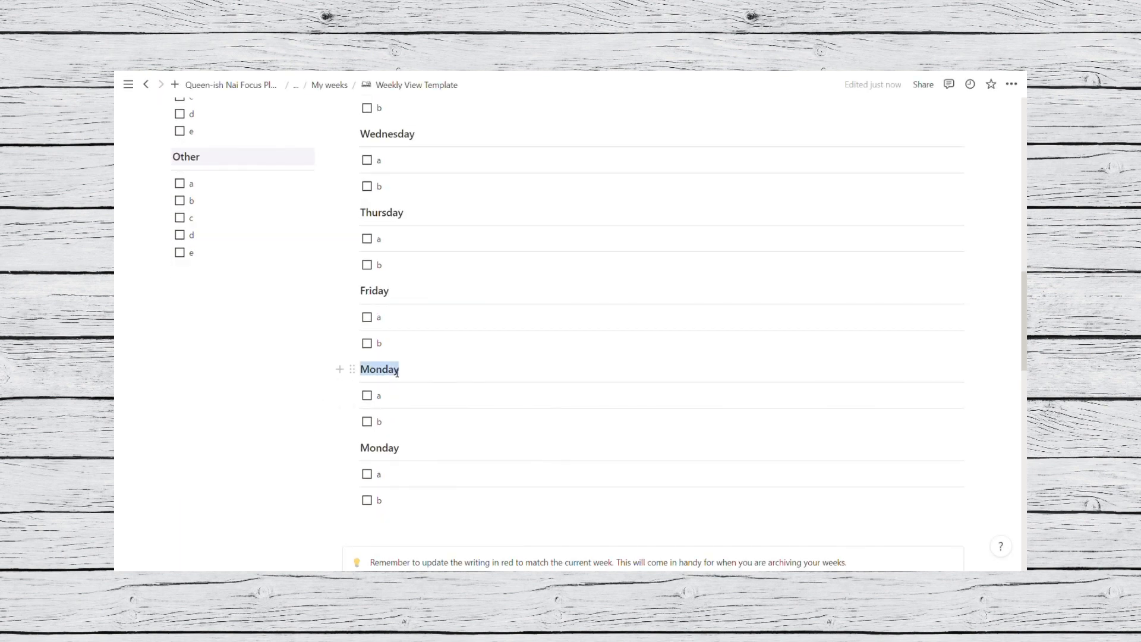
text(Saturd)
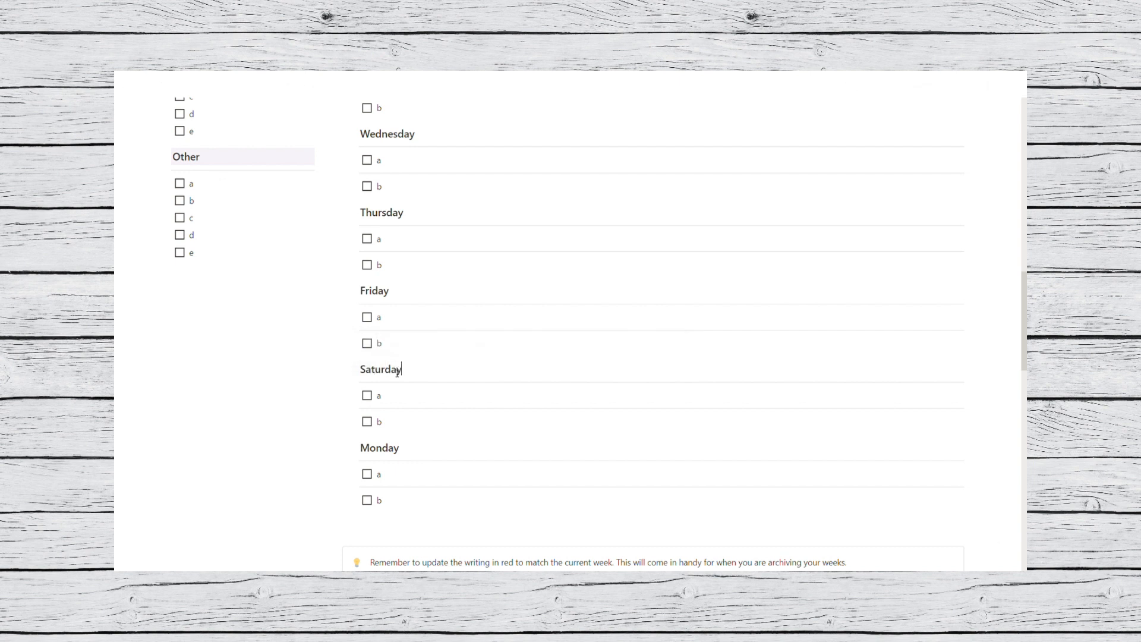
scroll(397, 372, down, 2)
double_click(391, 330)
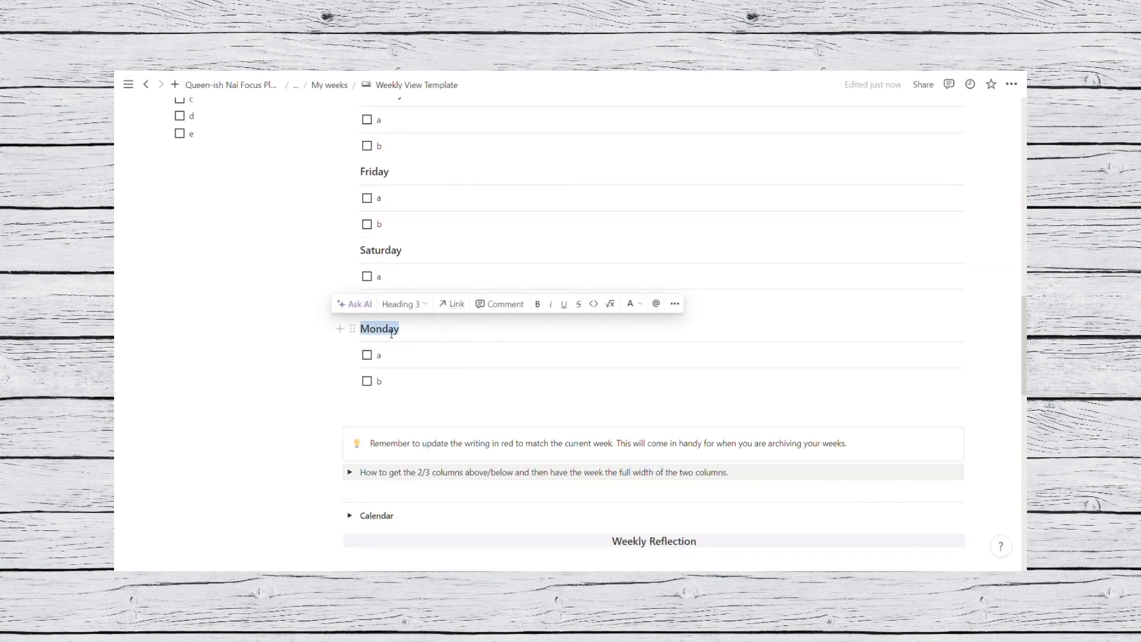
text(Sunday)
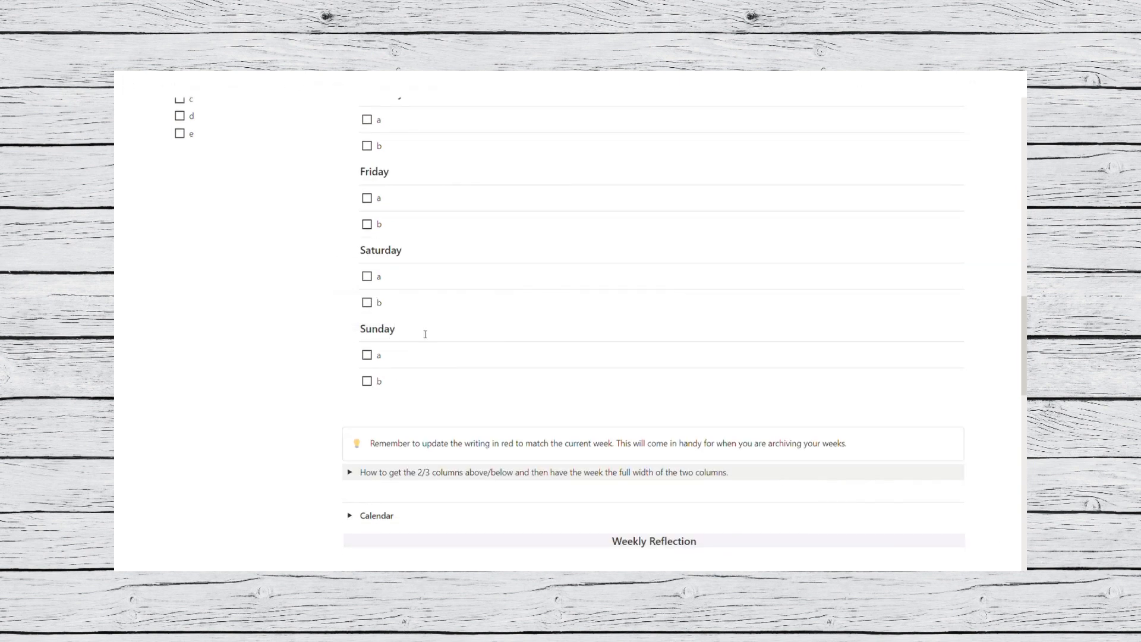
- Start replacing the flowers-and-phone picture beside the Quote section with an image from Unsplash
scroll(1019, 355, up, 4)
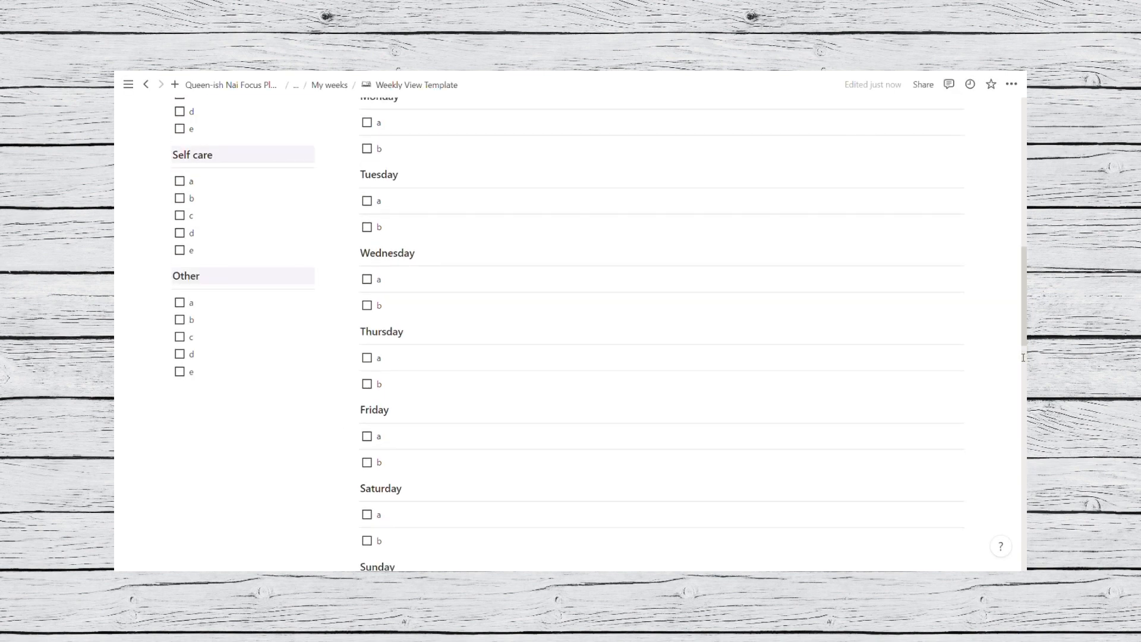
scroll(1023, 357, up, 6)
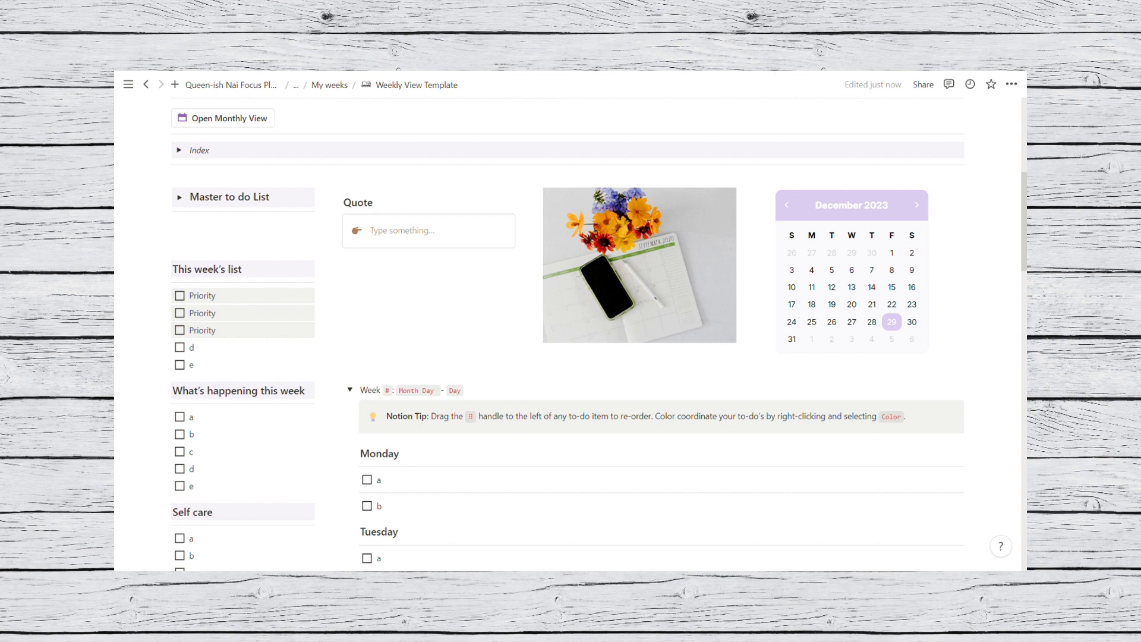
scroll(570, 333, down, 3)
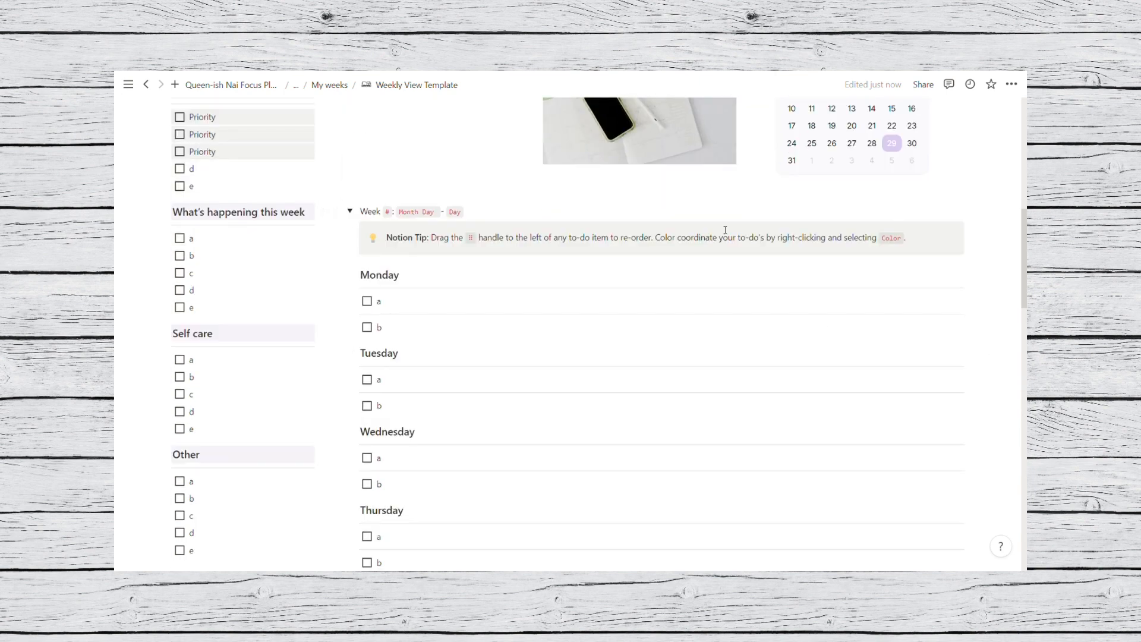
scroll(501, 240, down, 3)
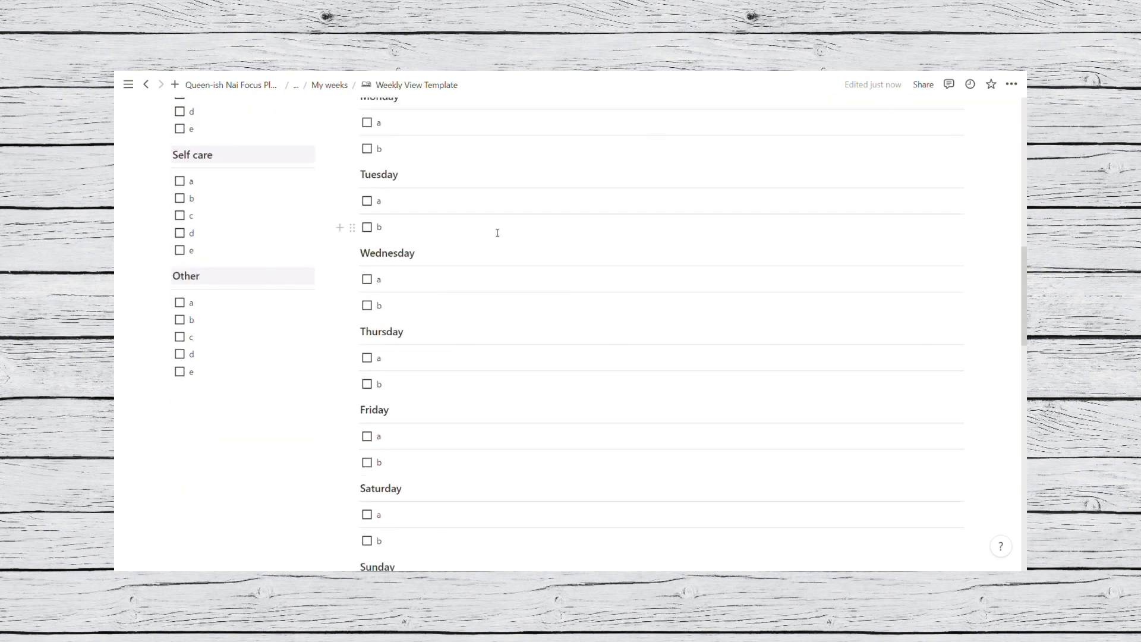
scroll(497, 233, up, 8)
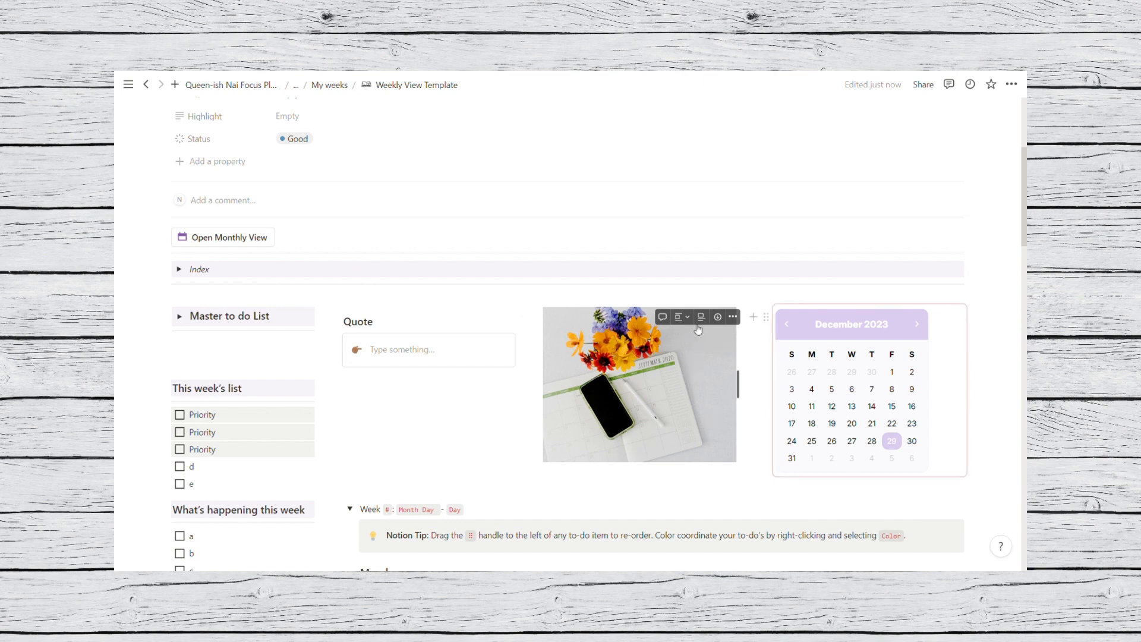
click(733, 317)
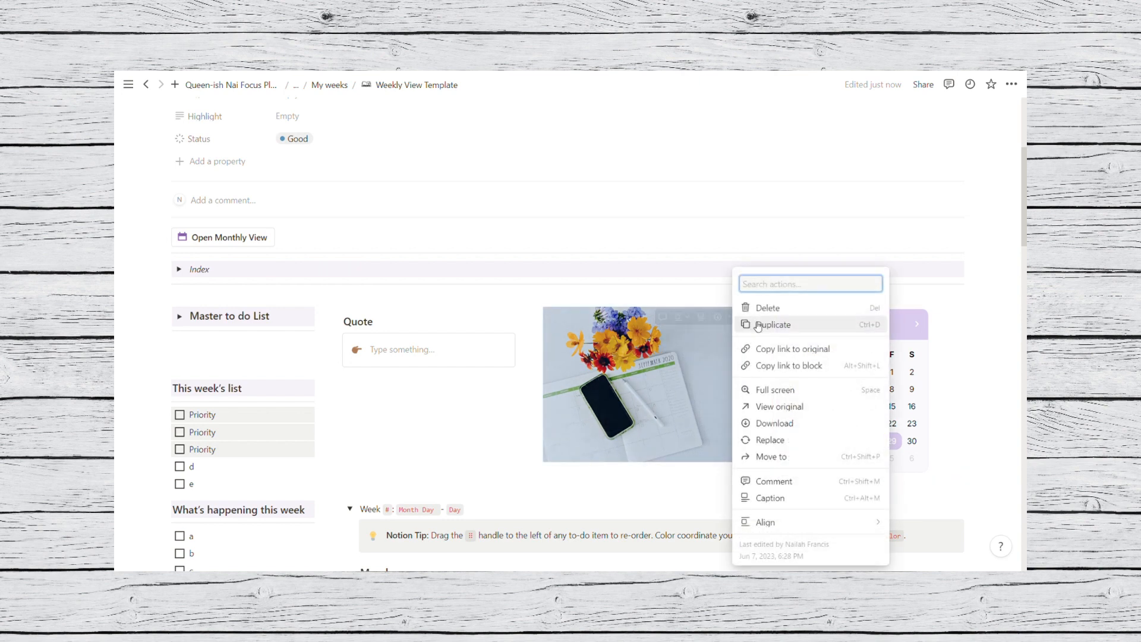
click(770, 440)
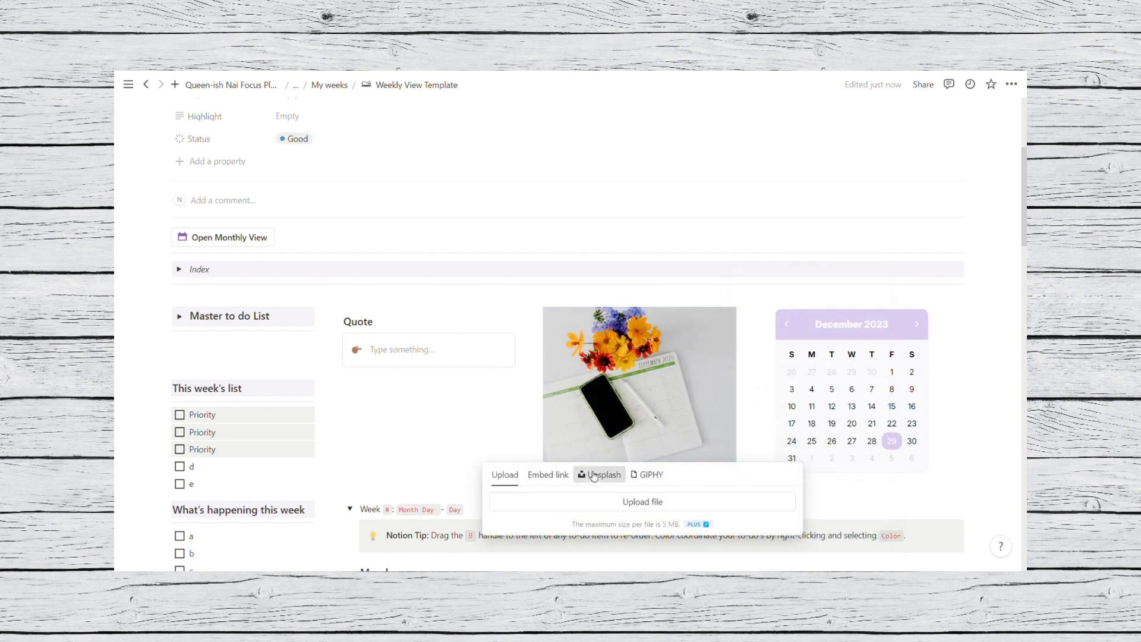
click(593, 480)
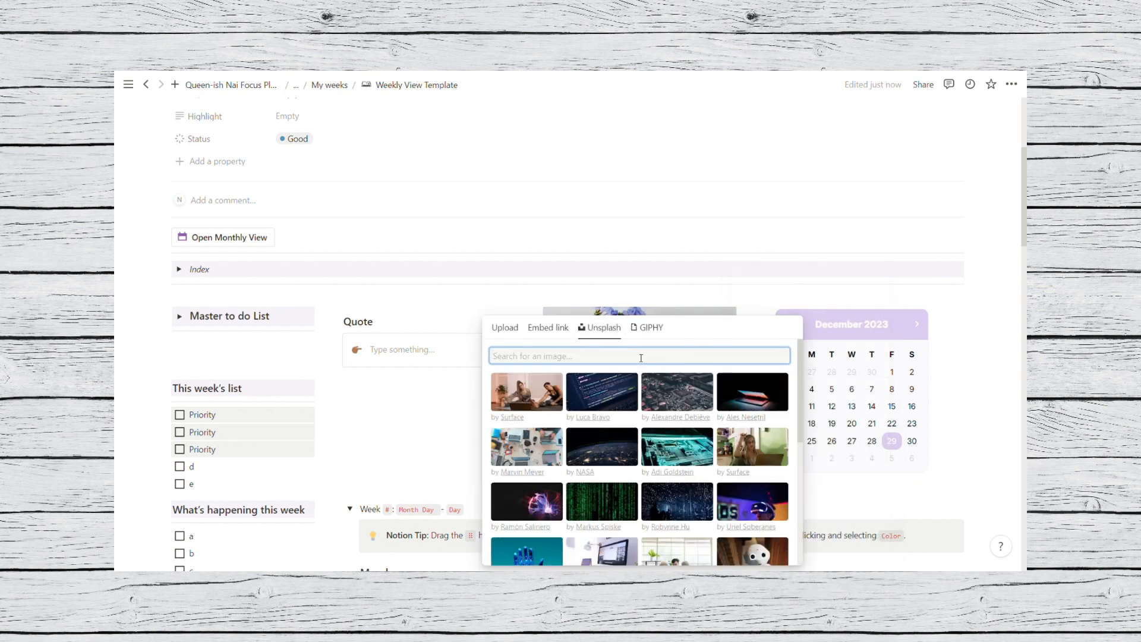
- Search Unsplash for "focus" and browse the images for a suitable replacement
text(focus)
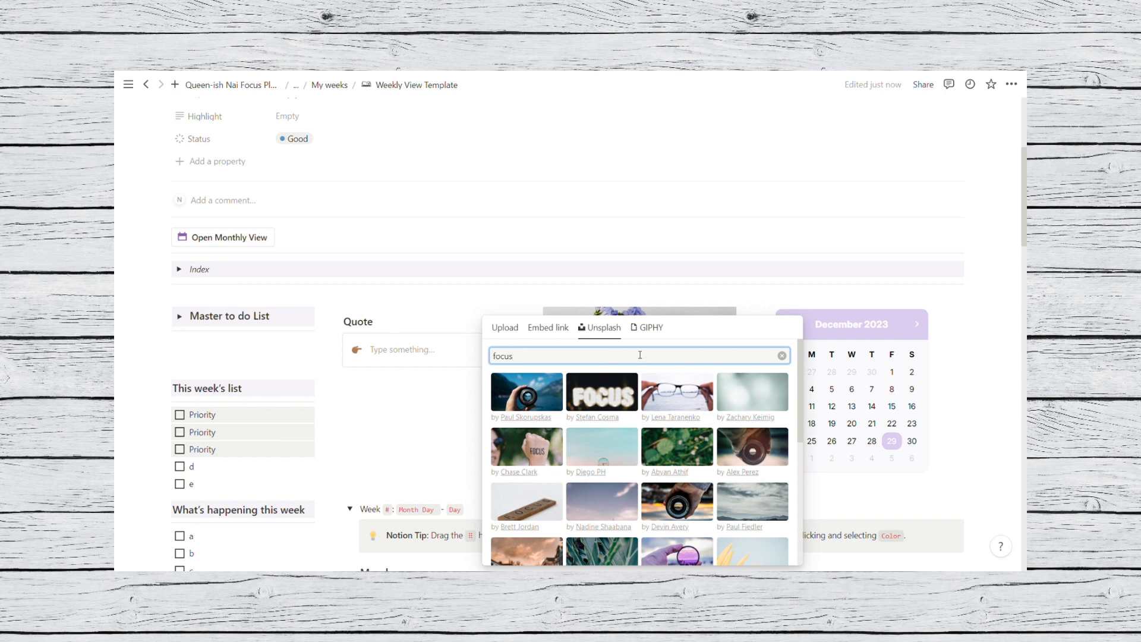
scroll(773, 427, down, 3)
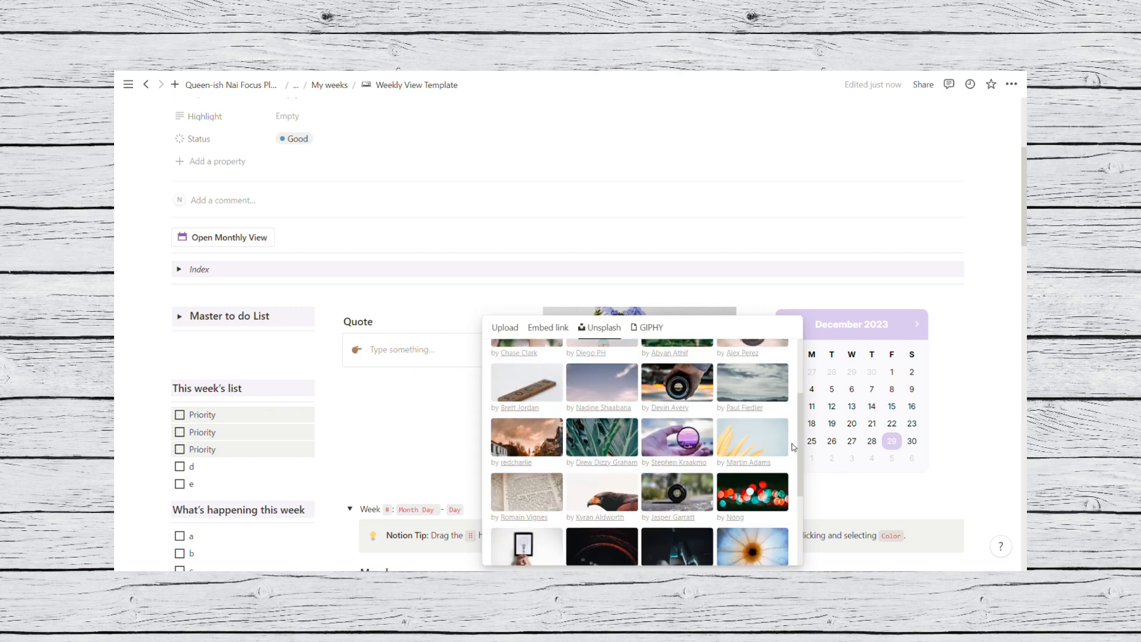
scroll(716, 441, down, 2)
scroll(588, 360, up, 4)
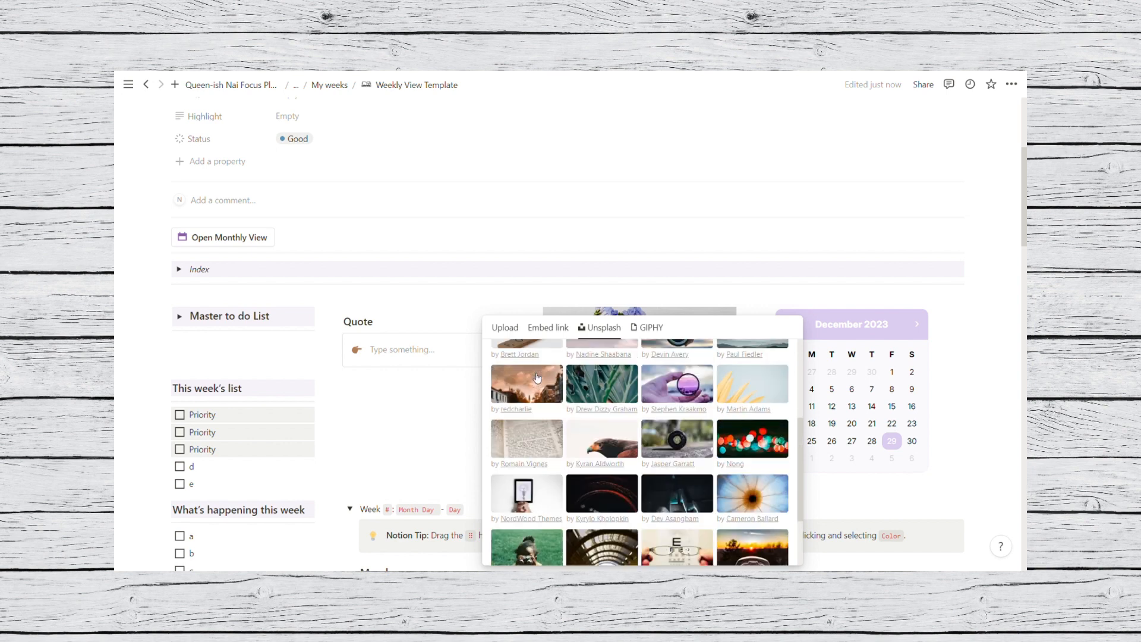
- Search Unsplash for "faith" instead and use the photo of FAITH letter tiles beside blue flowers as the replacement picture
drag(536, 359, 464, 349)
text(faith)
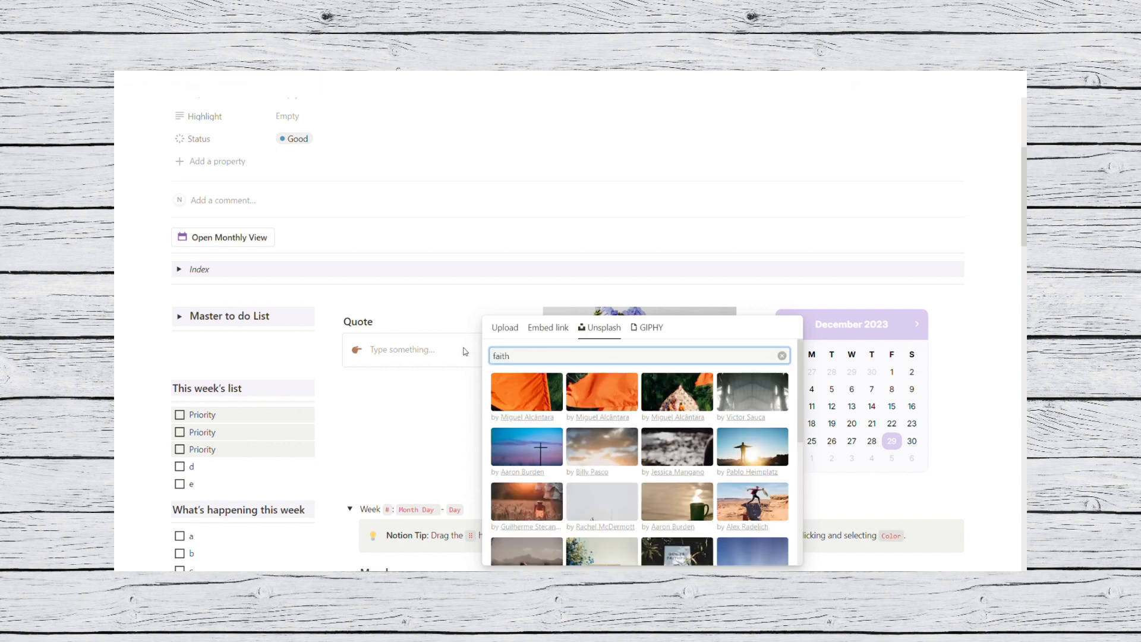
scroll(713, 463, down, 2)
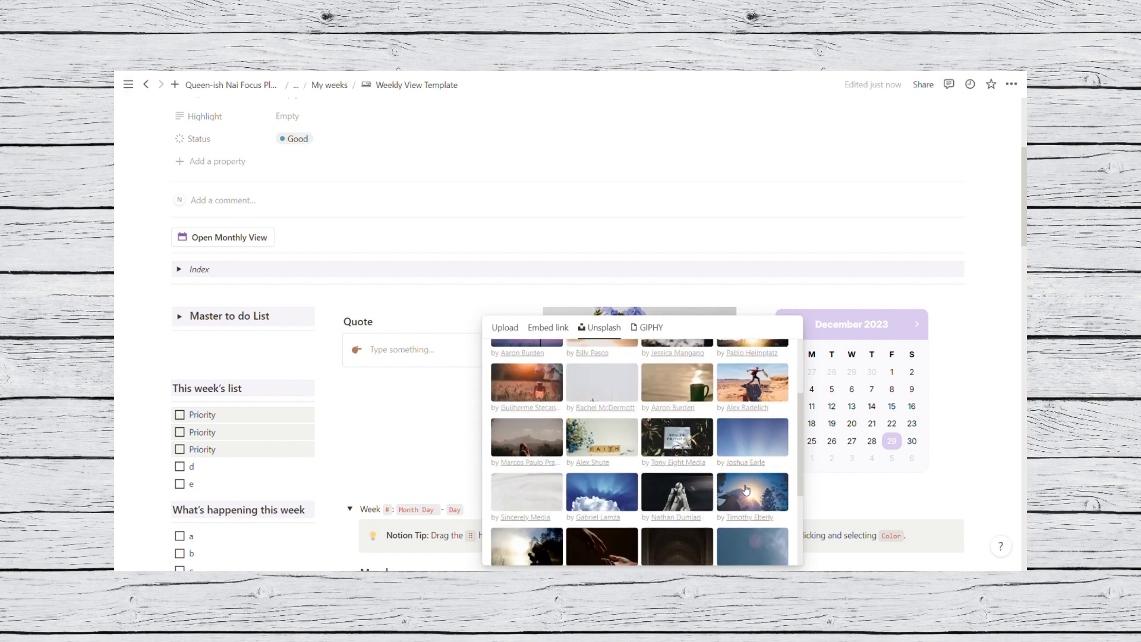
click(607, 436)
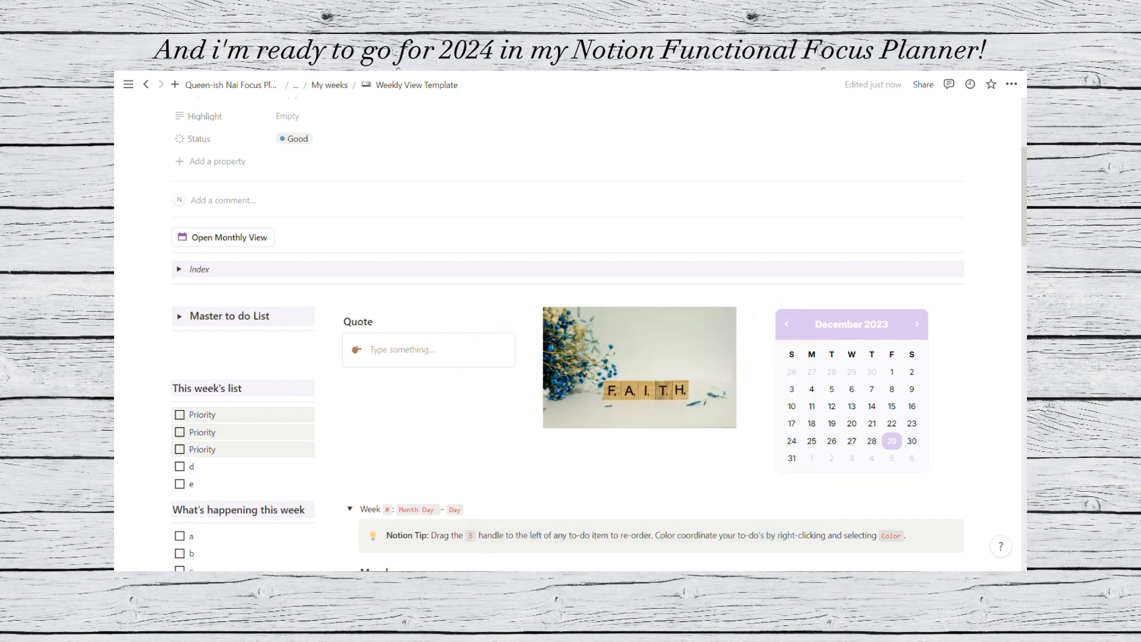
- Review the whole Weekly View Template, from the page properties and day list to the weekly reflection, images and notes
scroll(972, 346, down, 12)
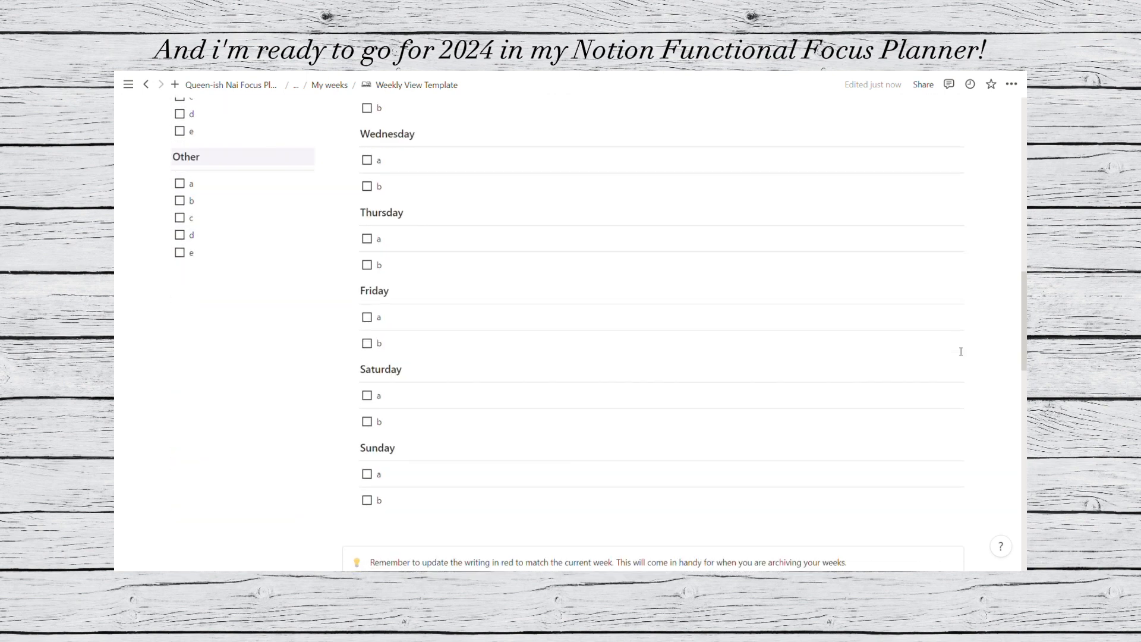
scroll(960, 352, down, 3)
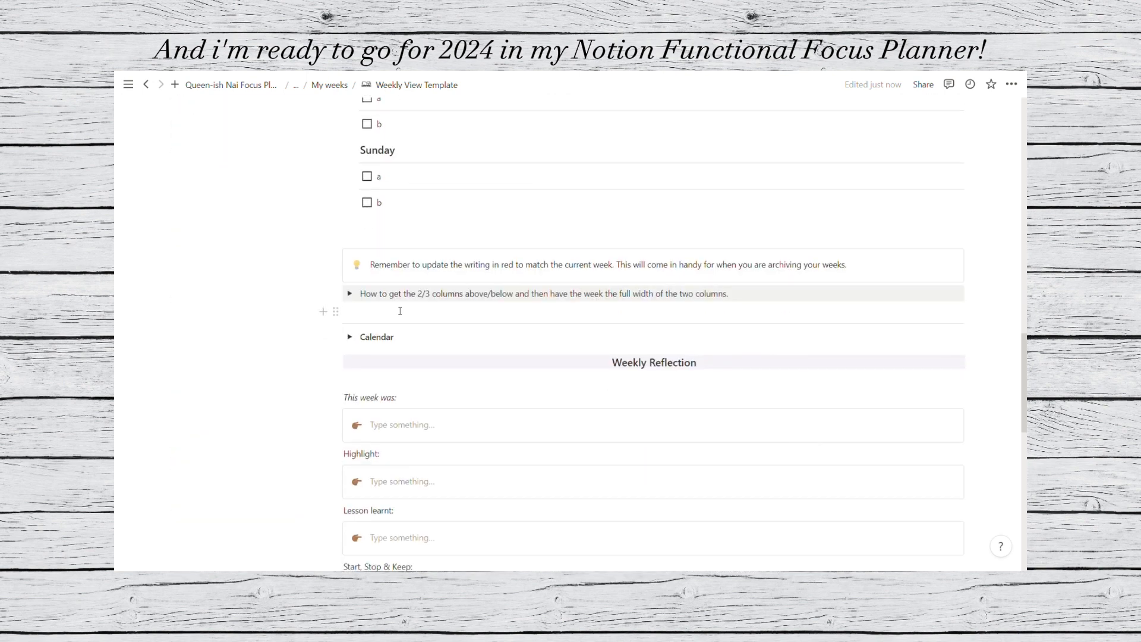
scroll(364, 342, down, 2)
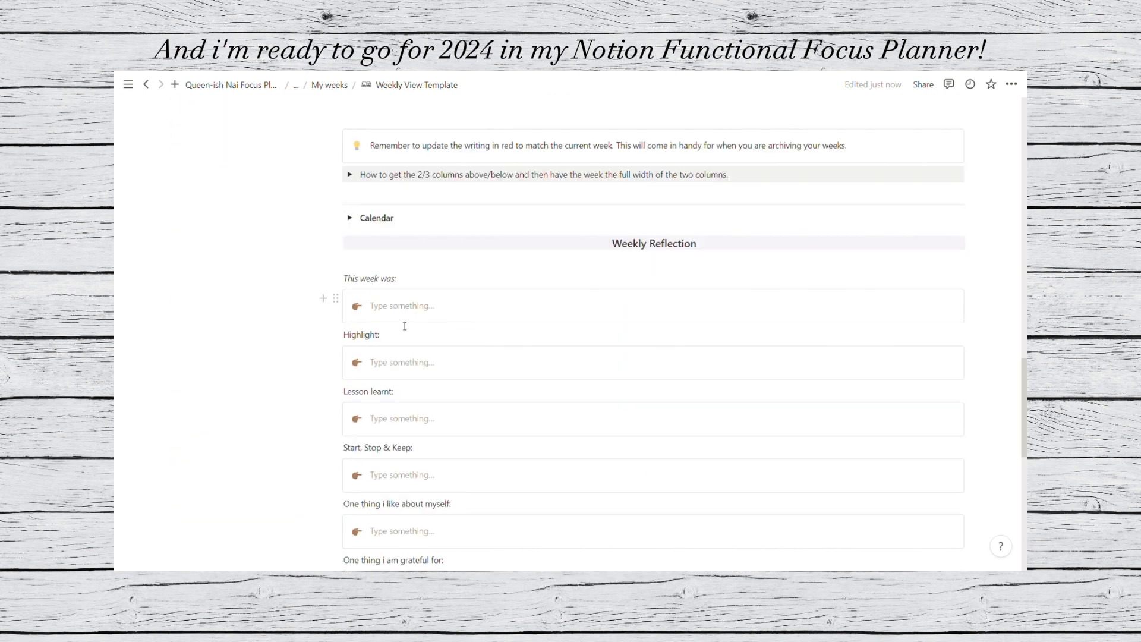
scroll(404, 328, down, 1)
scroll(405, 329, down, 6)
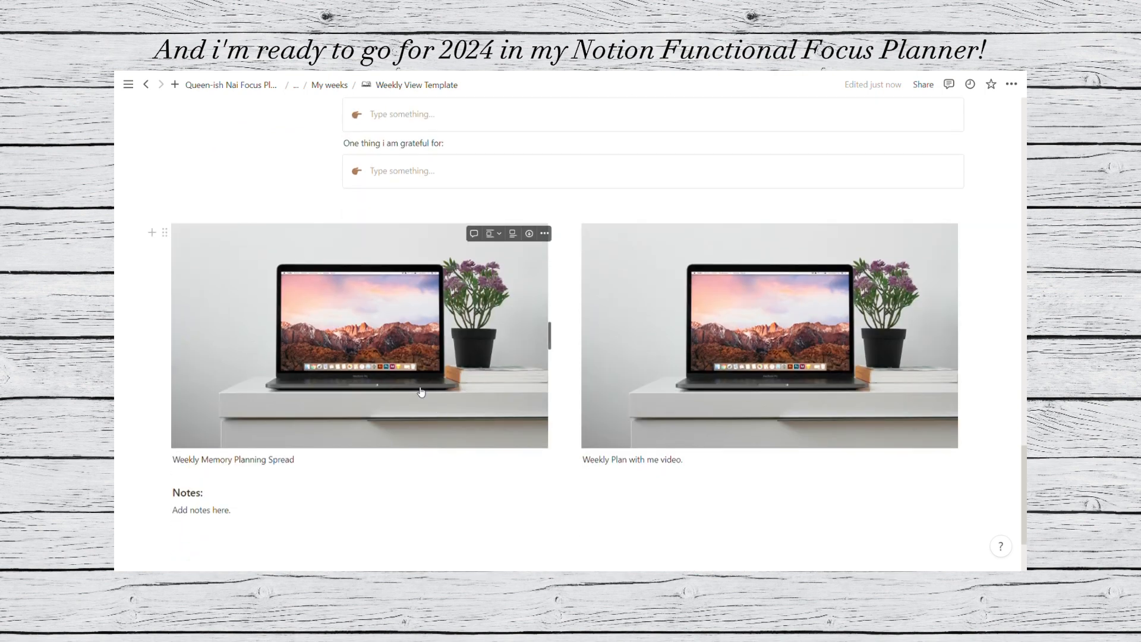
scroll(779, 414, down, 2)
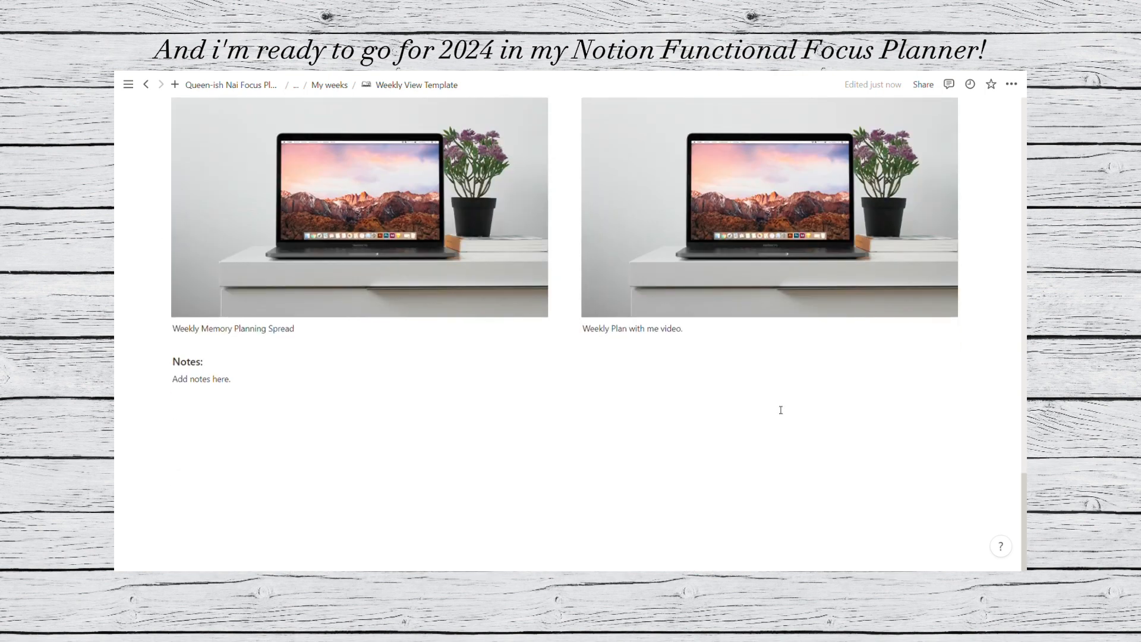
scroll(780, 411, up, 10)
scroll(780, 410, up, 10)
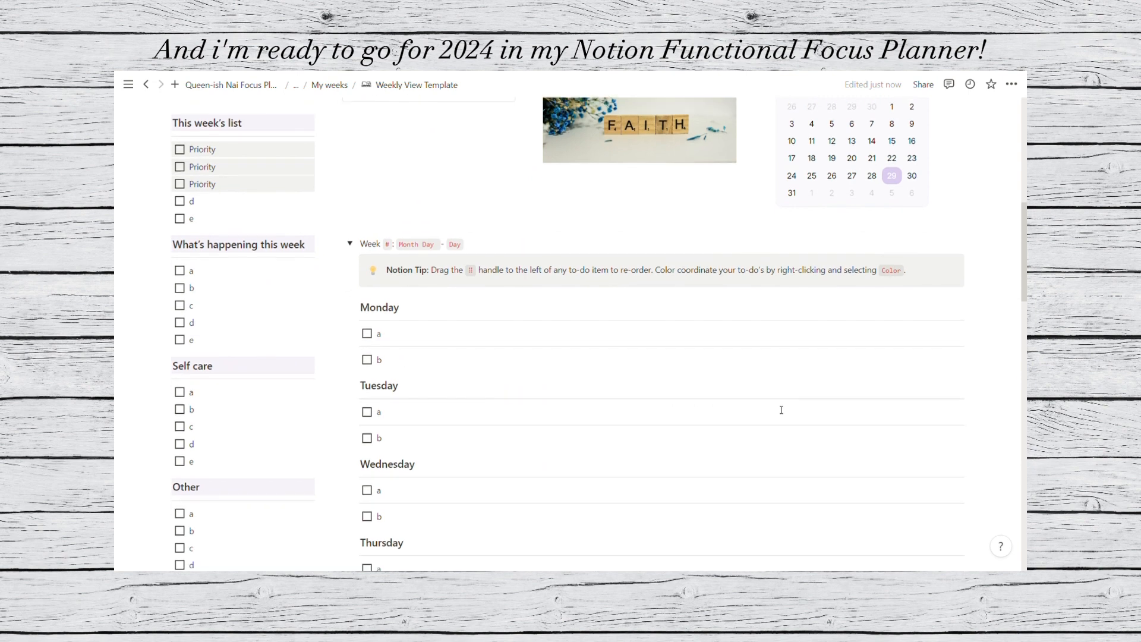
scroll(781, 410, down, 4)
scroll(780, 410, up, 11)
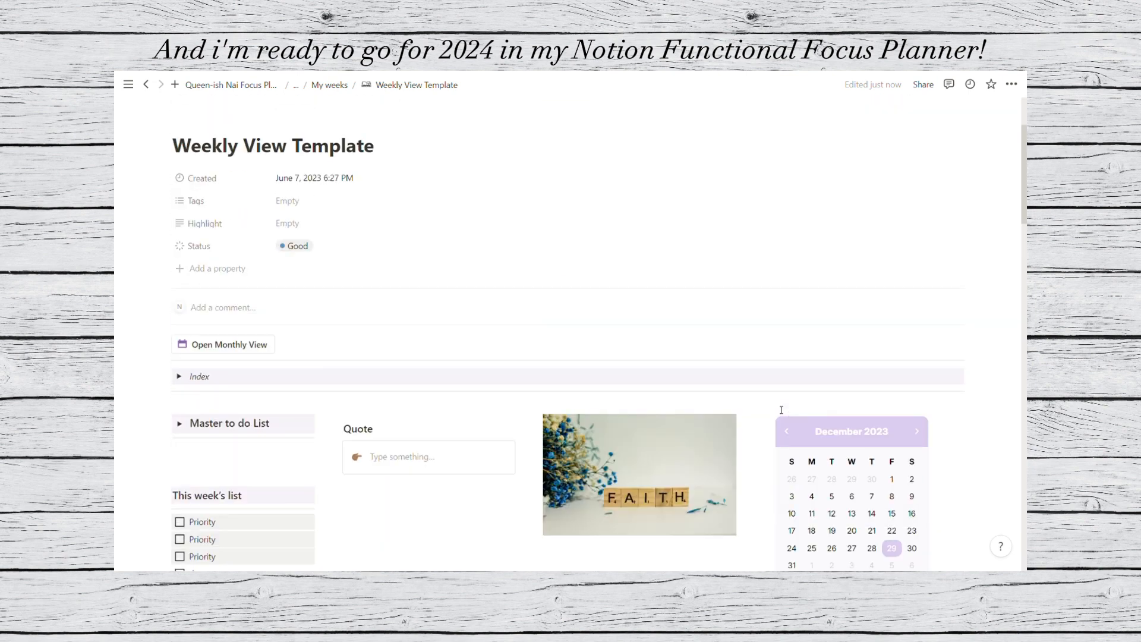
scroll(781, 410, up, 3)
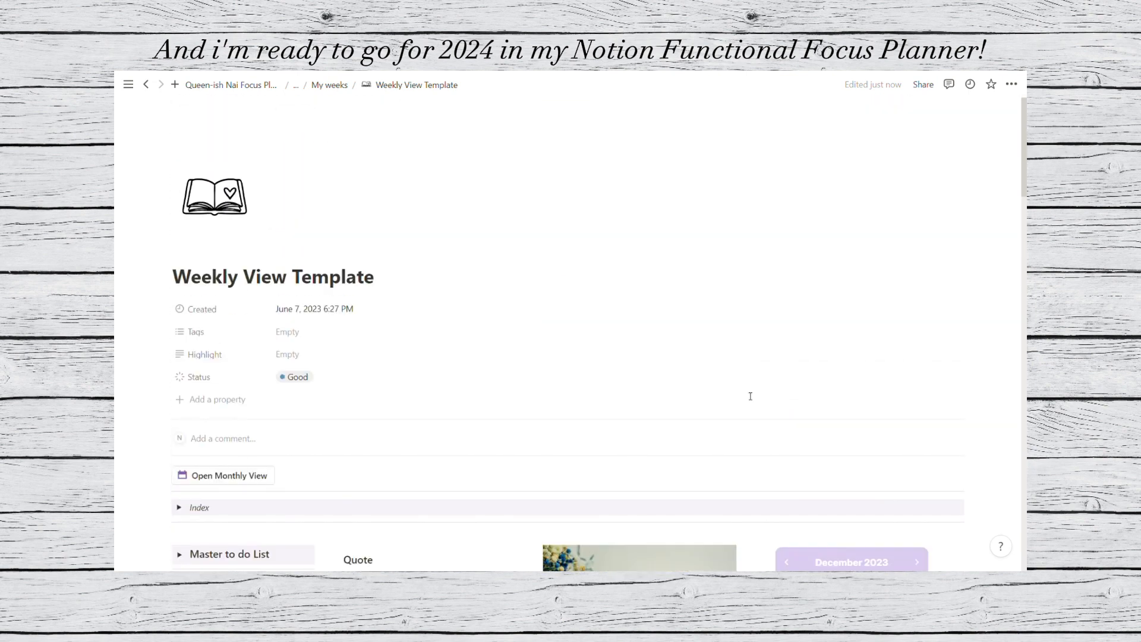
scroll(589, 199, down, 10)
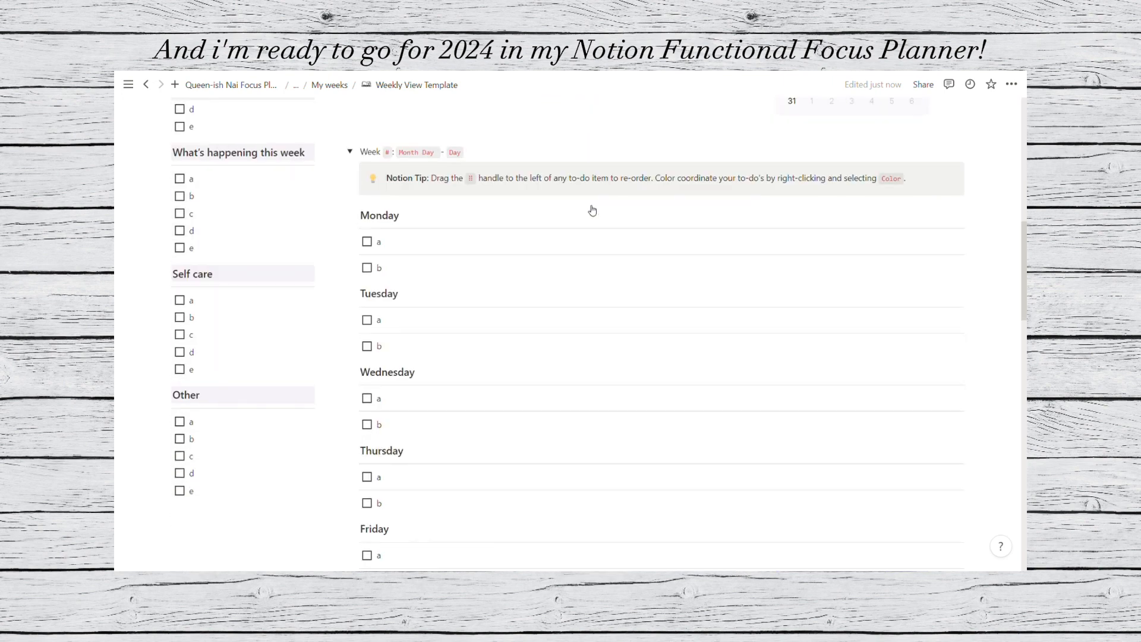
- Return to the Monthly Template through My weeks and review its priority lists, weekly gallery, calendar and Monthly Reflection section
scroll(593, 211, up, 9)
click(316, 84)
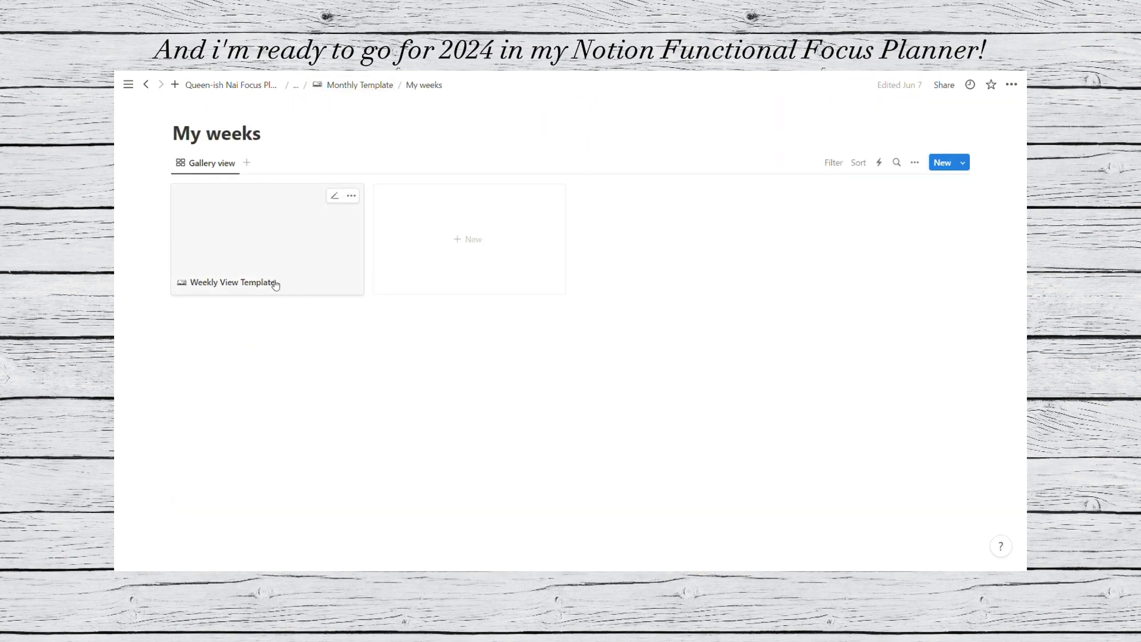
click(331, 88)
scroll(310, 290, down, 9)
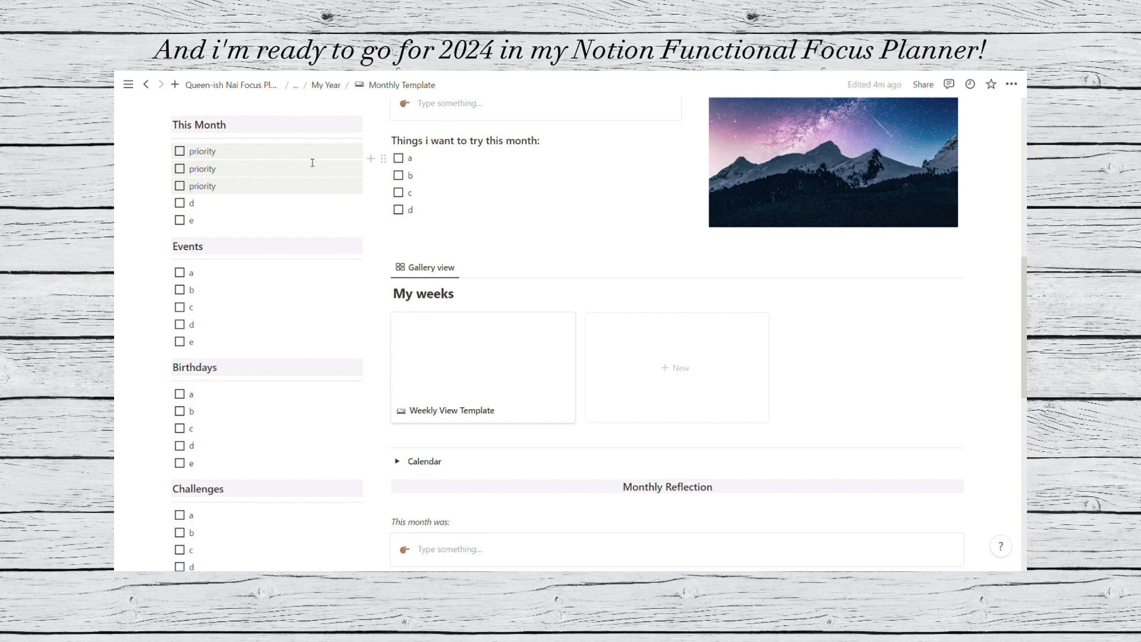
scroll(312, 162, down, 2)
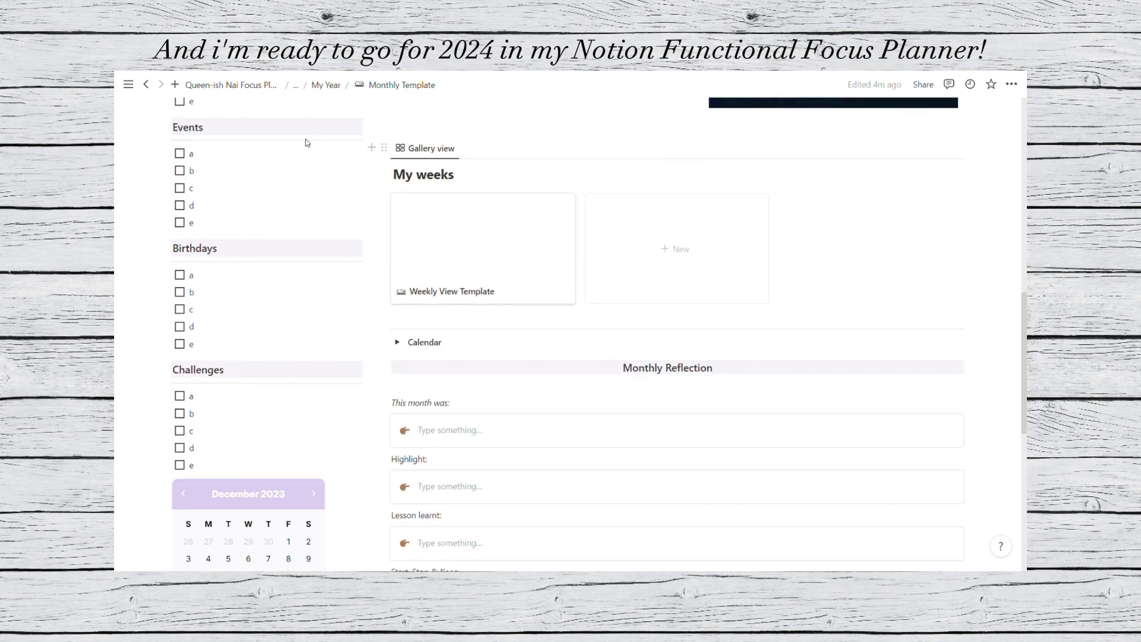
scroll(321, 190, down, 3)
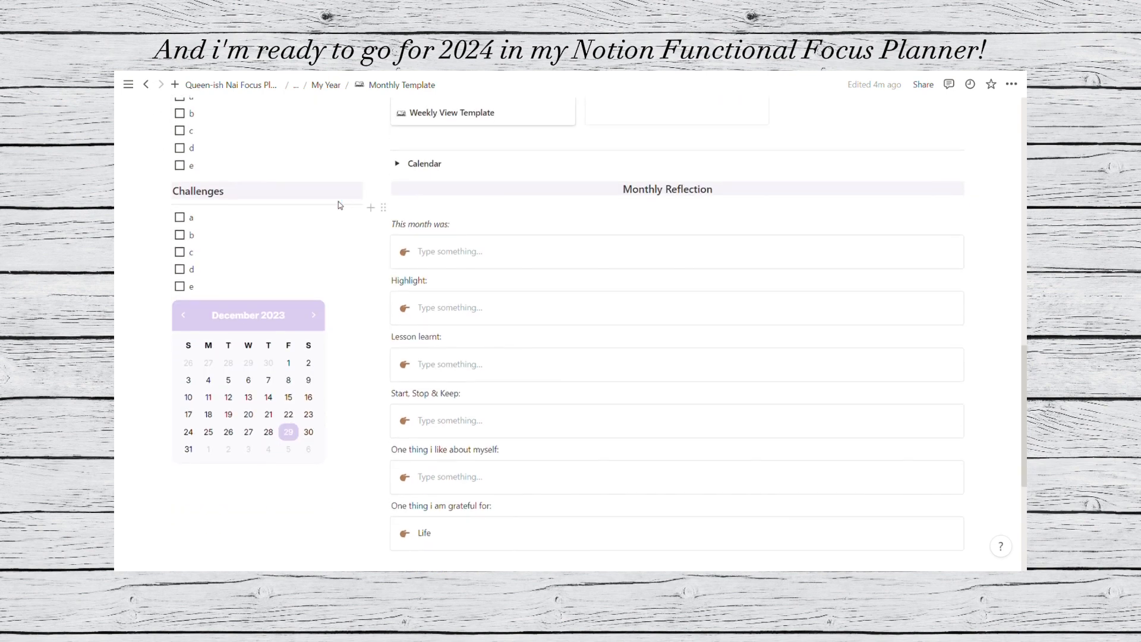
scroll(544, 242, down, 3)
scroll(544, 243, up, 8)
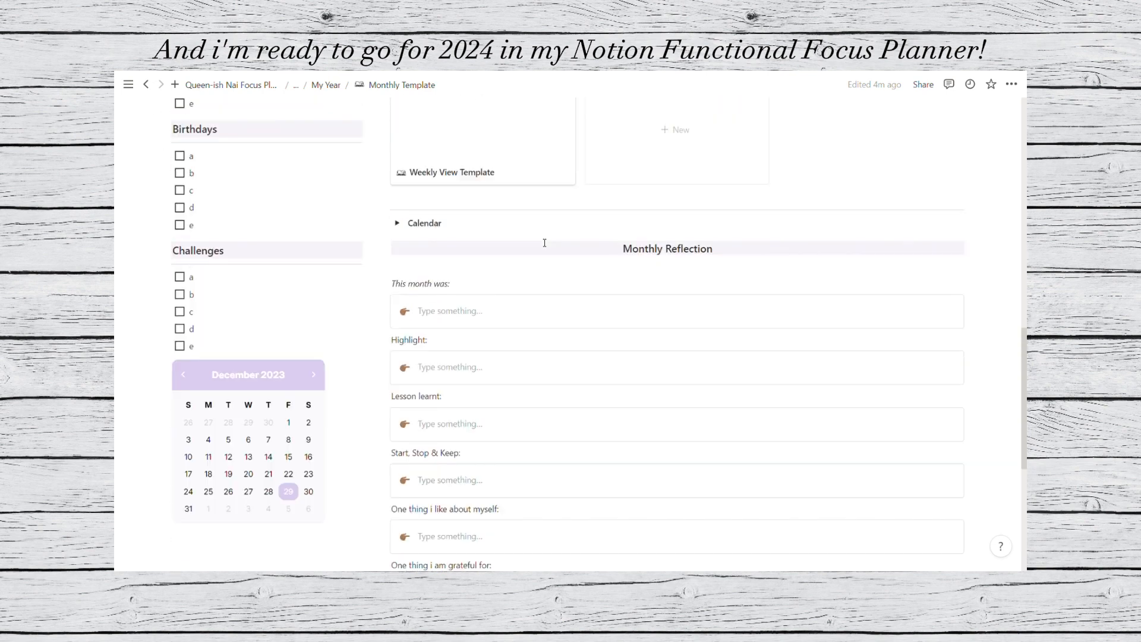
scroll(543, 244, up, 4)
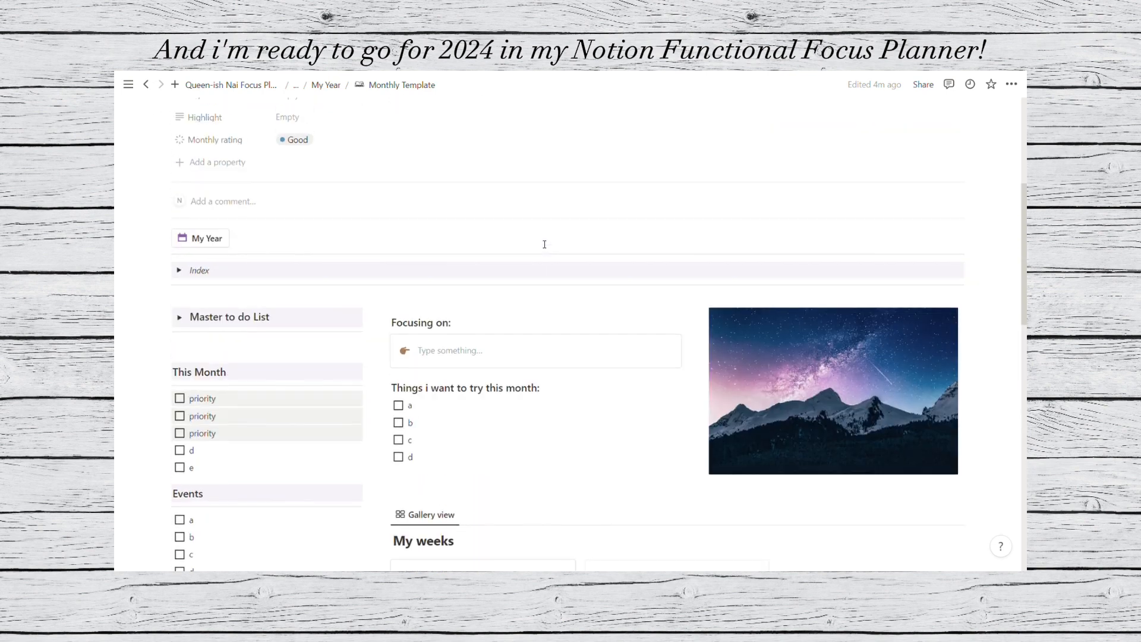
scroll(542, 242, up, 5)
- Go back through My Year to the My Planner page and check the contents of the 2023 Planner Archive toggle
click(326, 85)
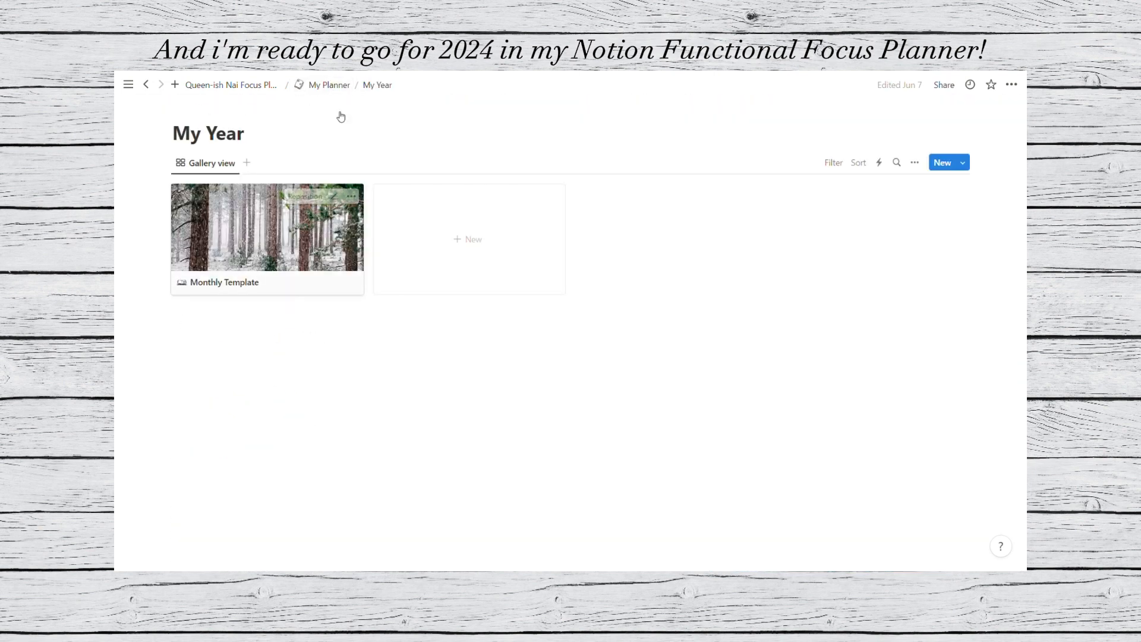
click(313, 86)
scroll(457, 256, down, 3)
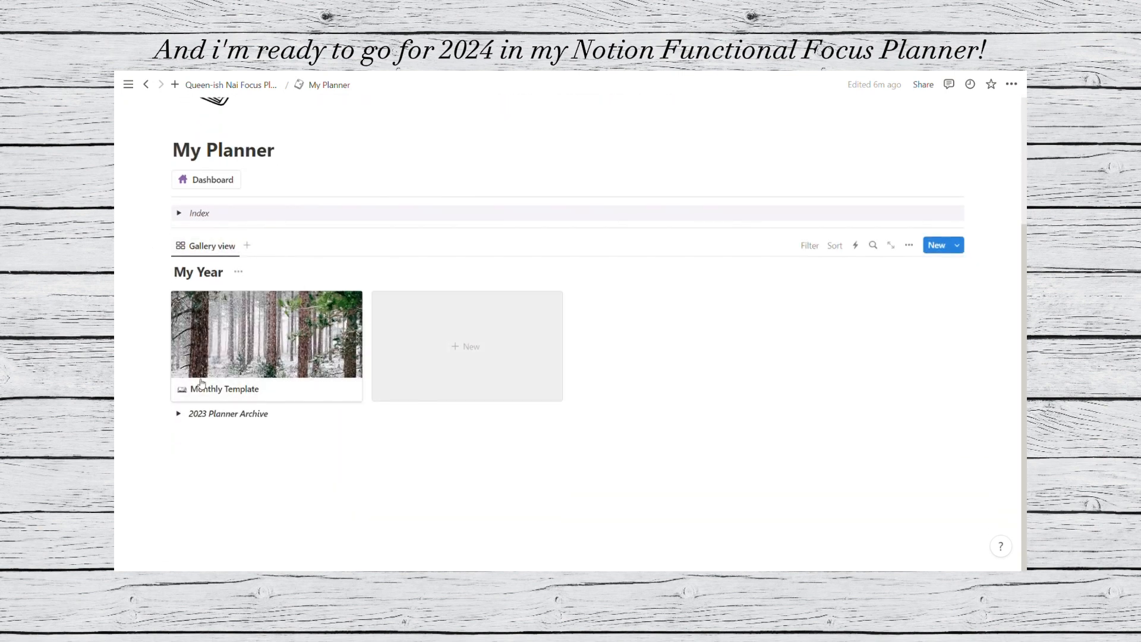
click(179, 415)
click(181, 416)
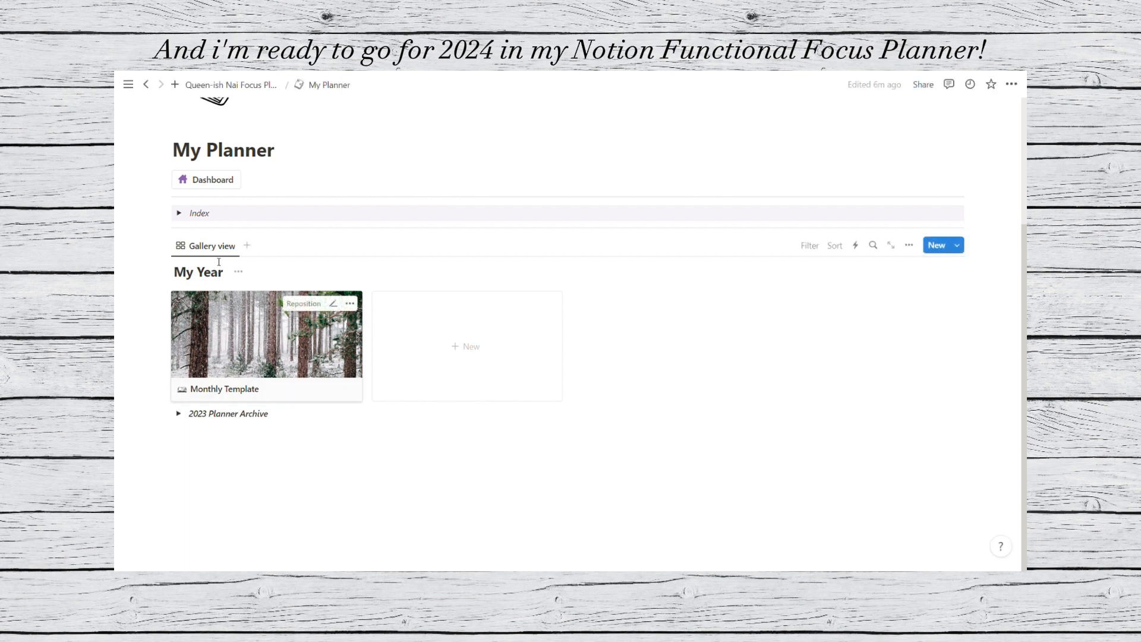
- Insert an empty line between the My Year gallery and the 2023 Planner Archive toggle
click(173, 439)
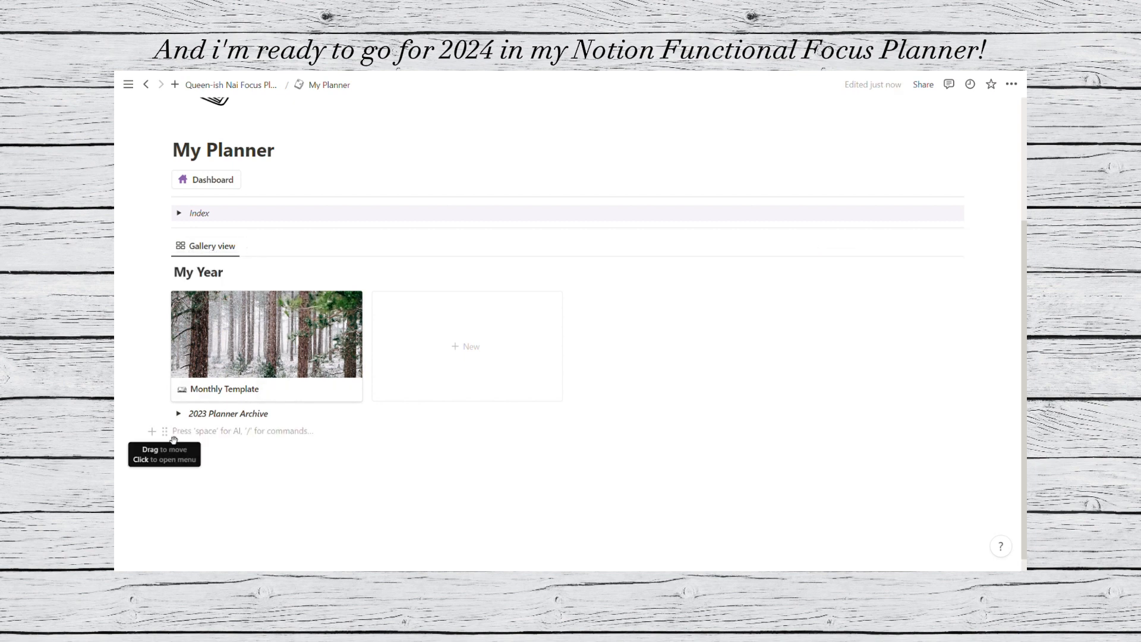
drag(173, 439, 173, 407)
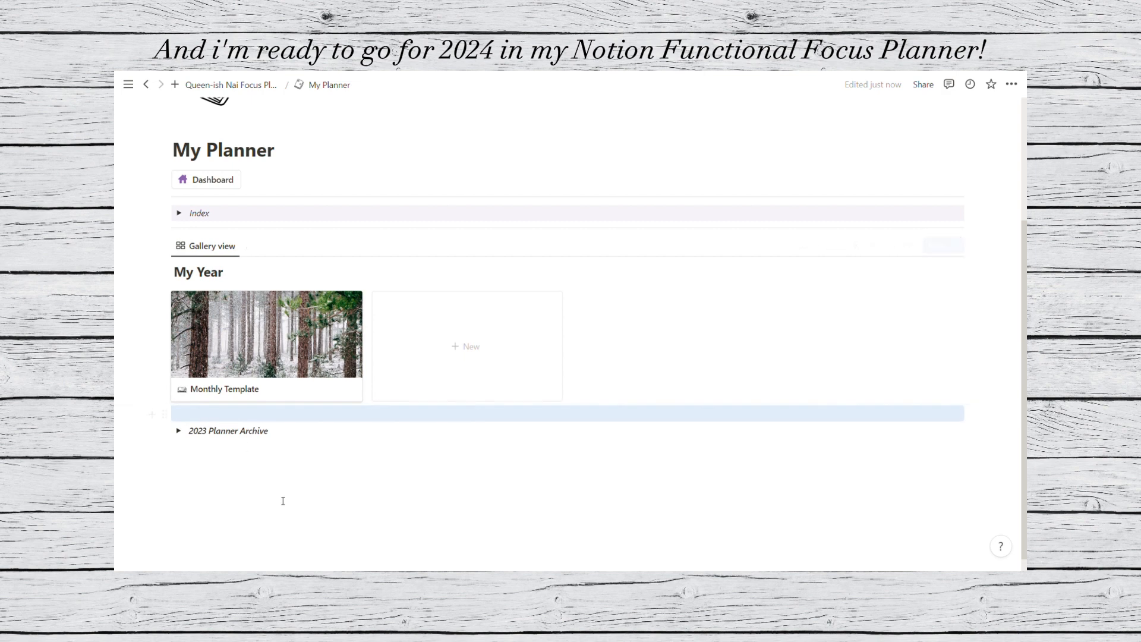
click(273, 450)
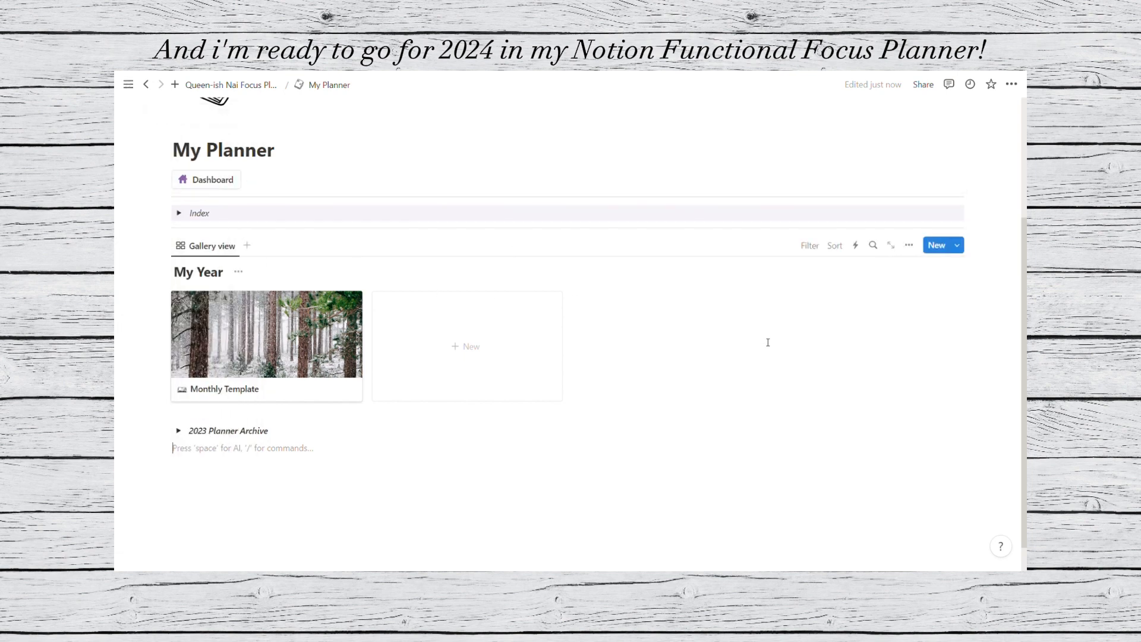
scroll(768, 342, up, 3)
scroll(765, 348, down, 1)
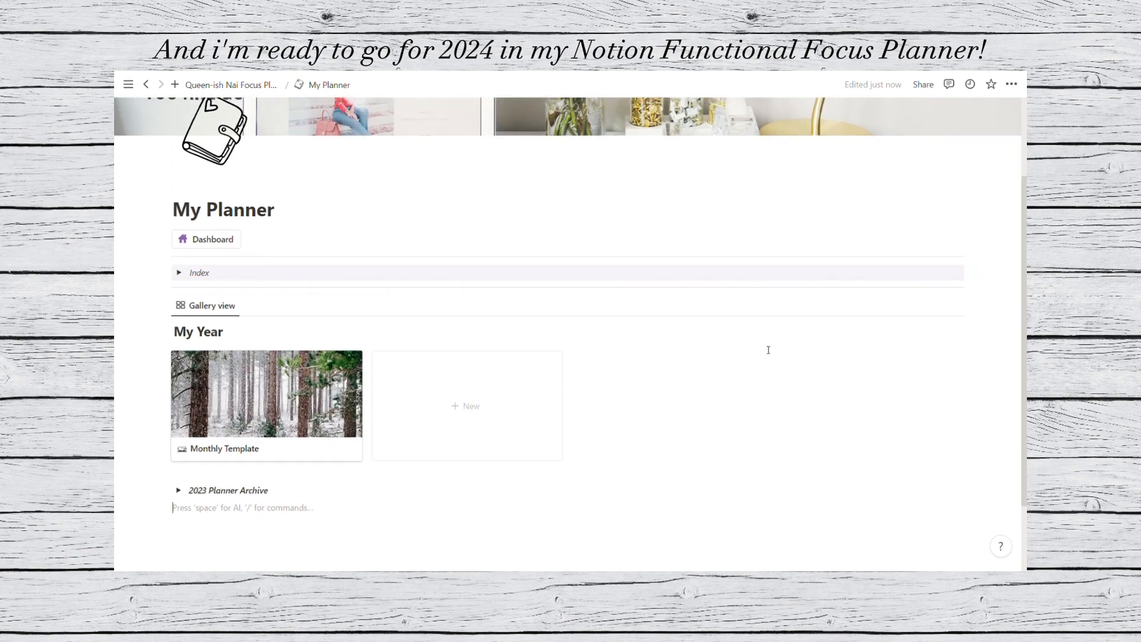
- Duplicate the Monthly Template card in the My Year gallery and delete the surplus copy so that only one duplicate remains
right_click(283, 376)
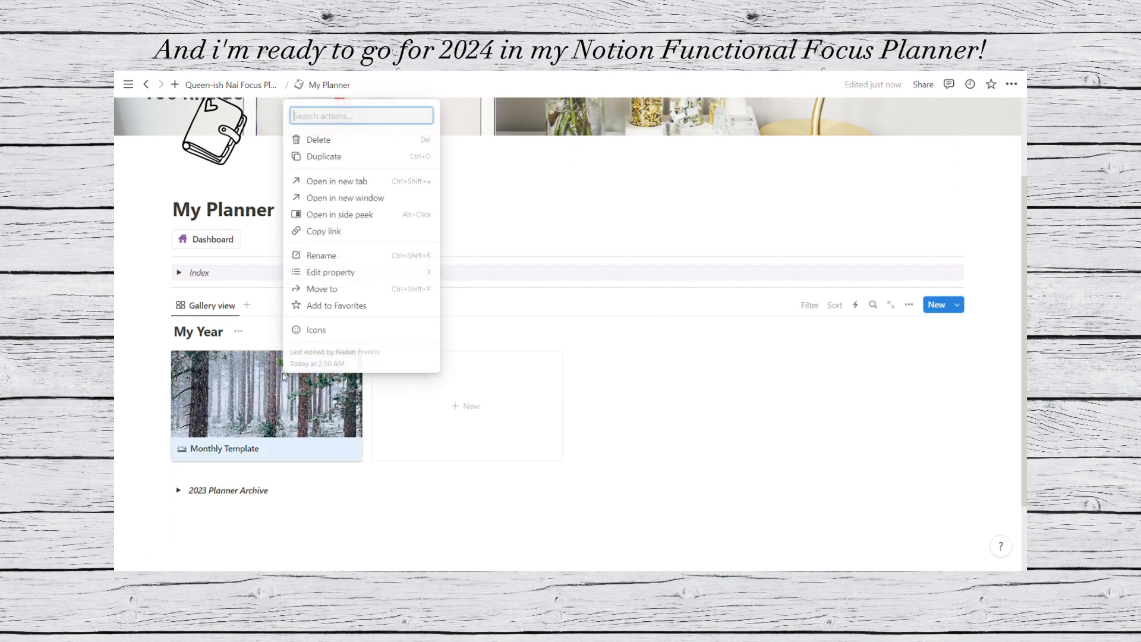
click(343, 159)
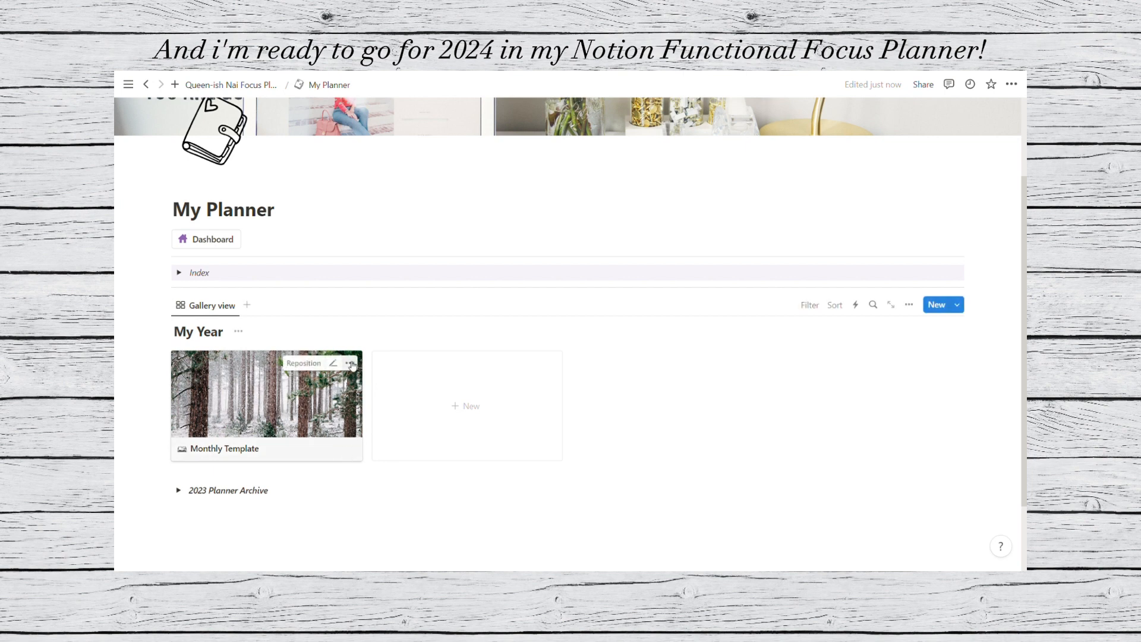
click(352, 363)
click(408, 144)
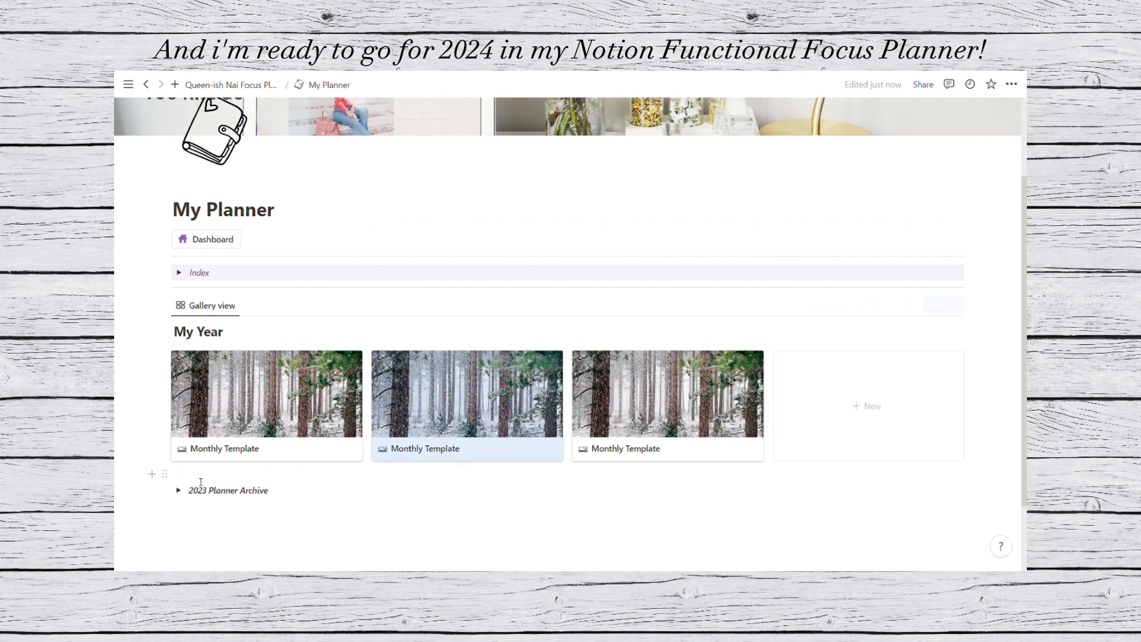
click(753, 363)
click(776, 126)
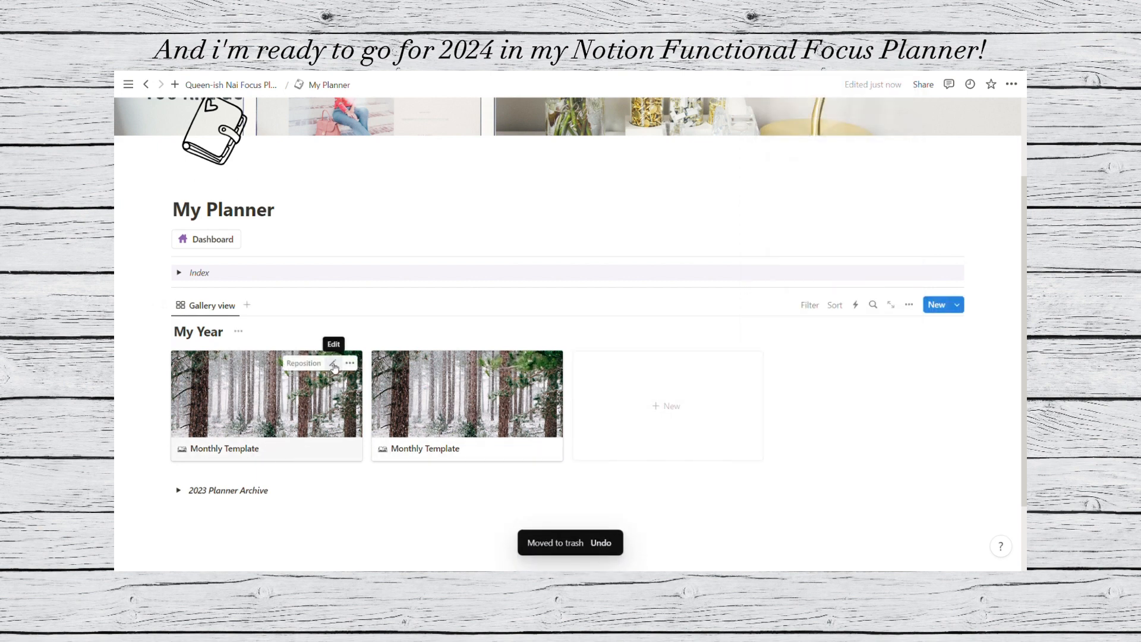
- Rename the first Monthly Template card in the My Year gallery as January 2024
click(334, 367)
key(BackSpace)
key(BackSpace)
key(BackSpace)
key(BackSpace)
key(BackSpace)
key(BackSpace)
key(BackSpace)
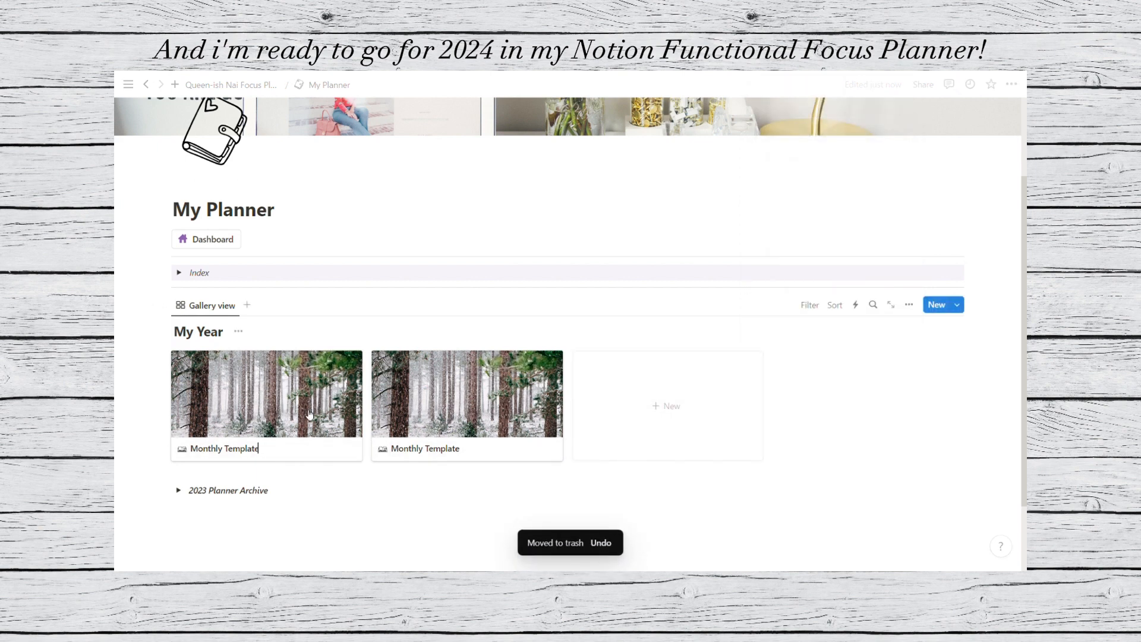
key(BackSpace)
key(BackSpace)
key(BackSpace)
key(BackSpace)
key(BackSpace)
key(BackSpace)
key(BackSpace)
key(BackSpace)
key(BackSpace)
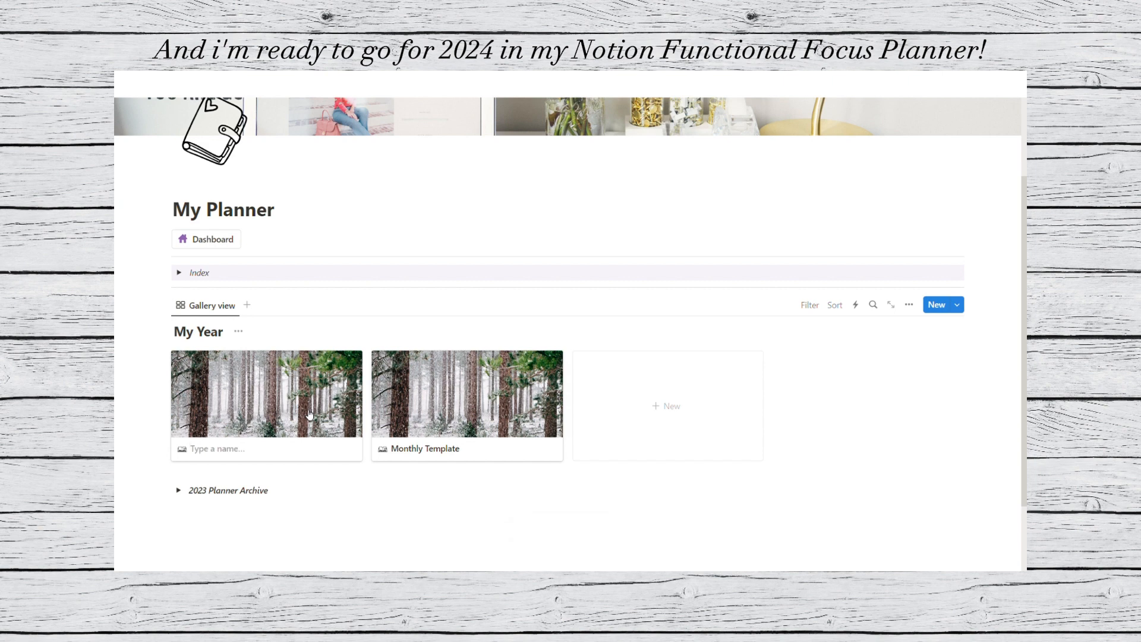
text(an)
key(BackSpace)
text(January 2024)
mouse_move(247, 453)
mouse_down()
mouse_move(196, 450)
mouse_move(236, 451)
mouse_up()
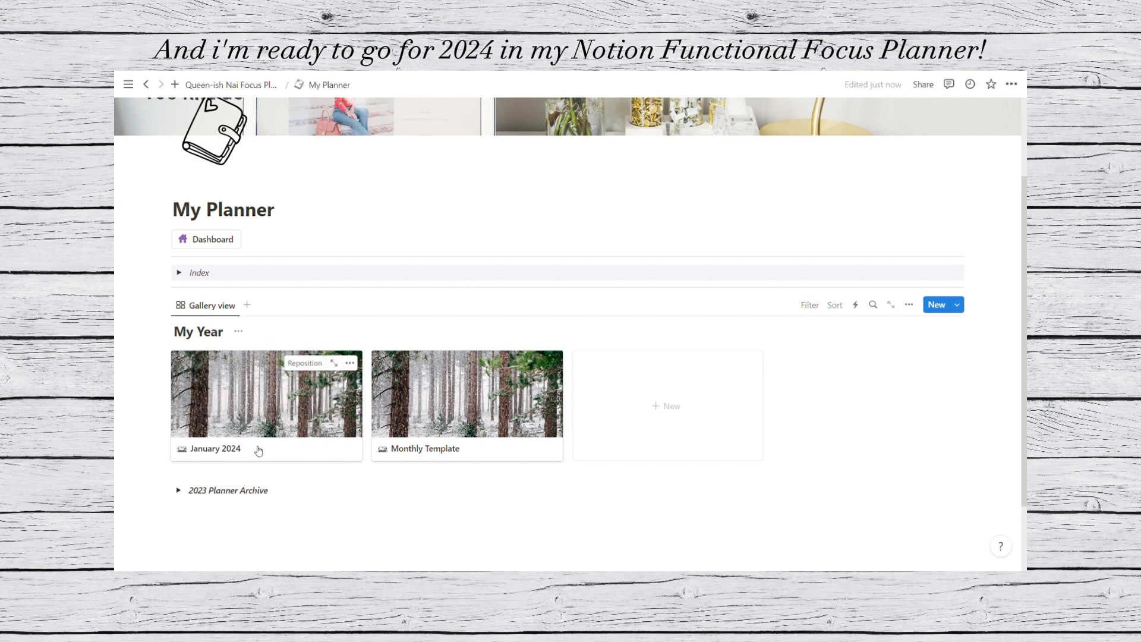
click(350, 363)
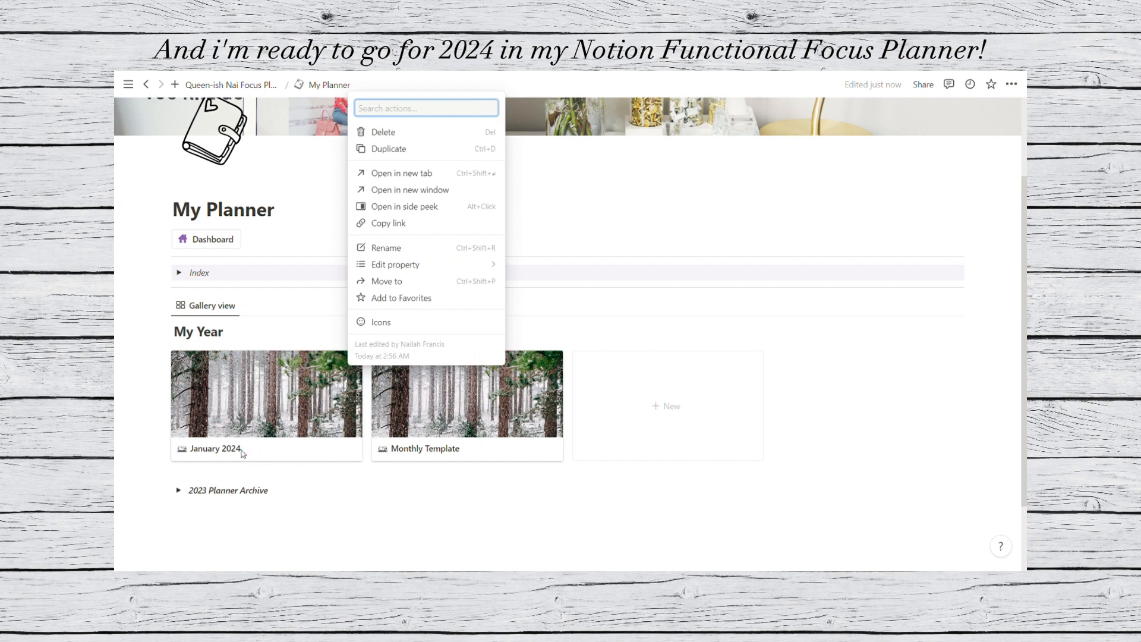
click(384, 249)
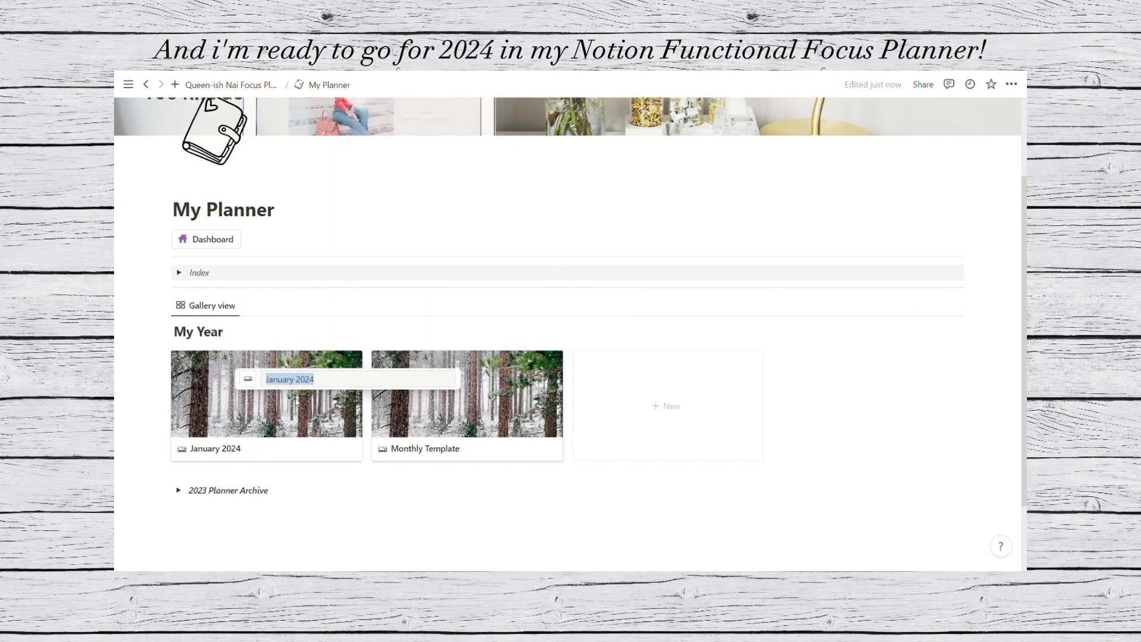
right_click(295, 385)
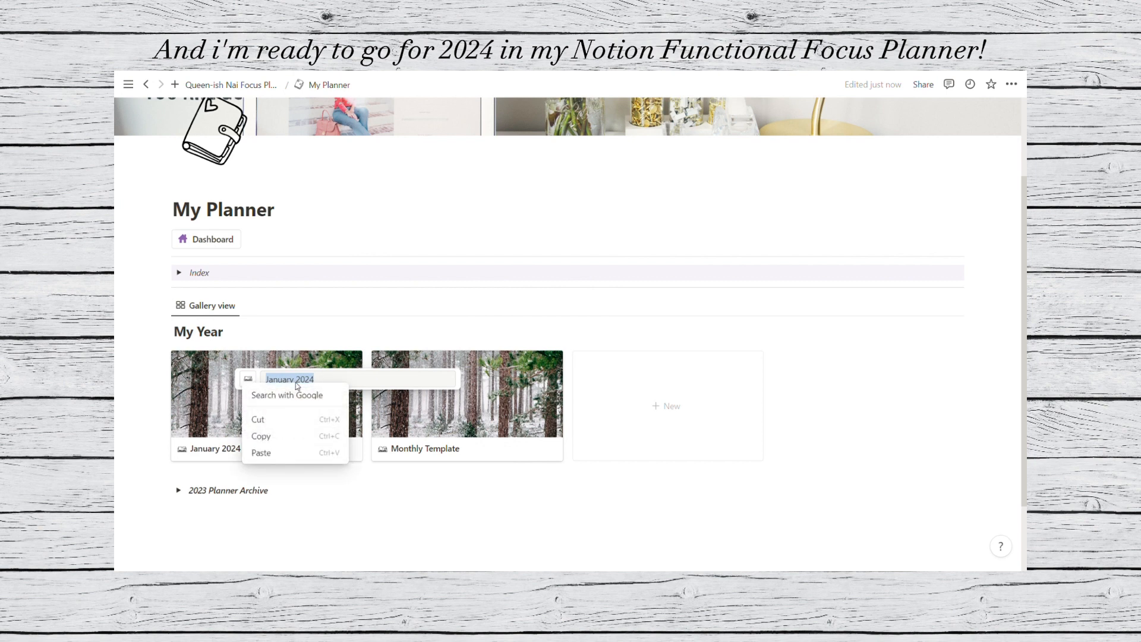
click(319, 487)
click(297, 474)
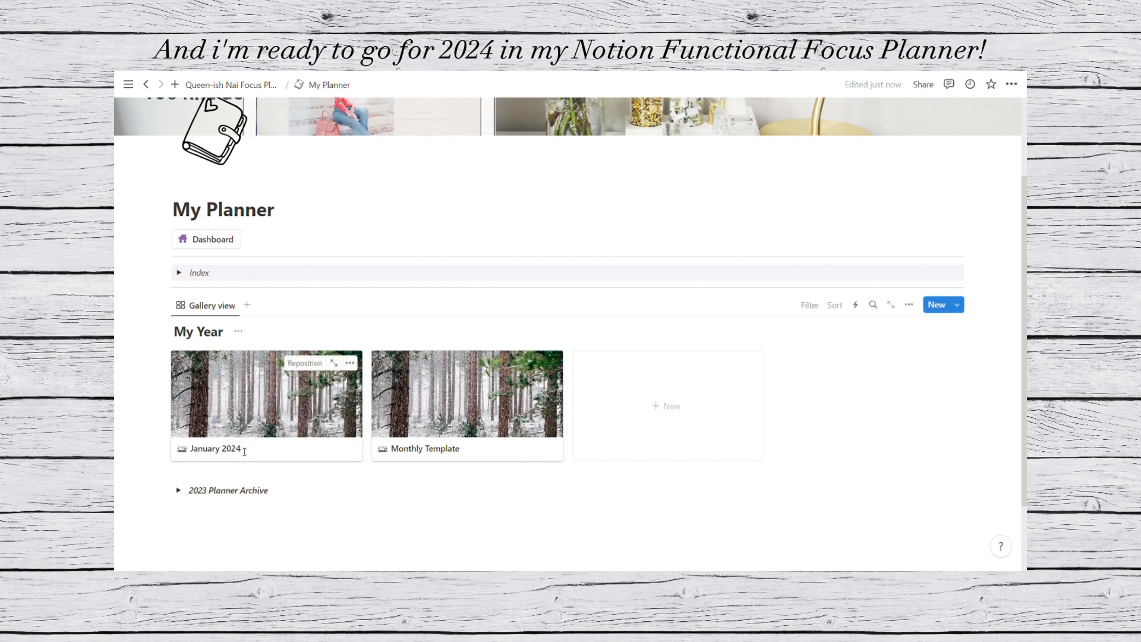
drag(244, 454, 195, 451)
right_click(208, 451)
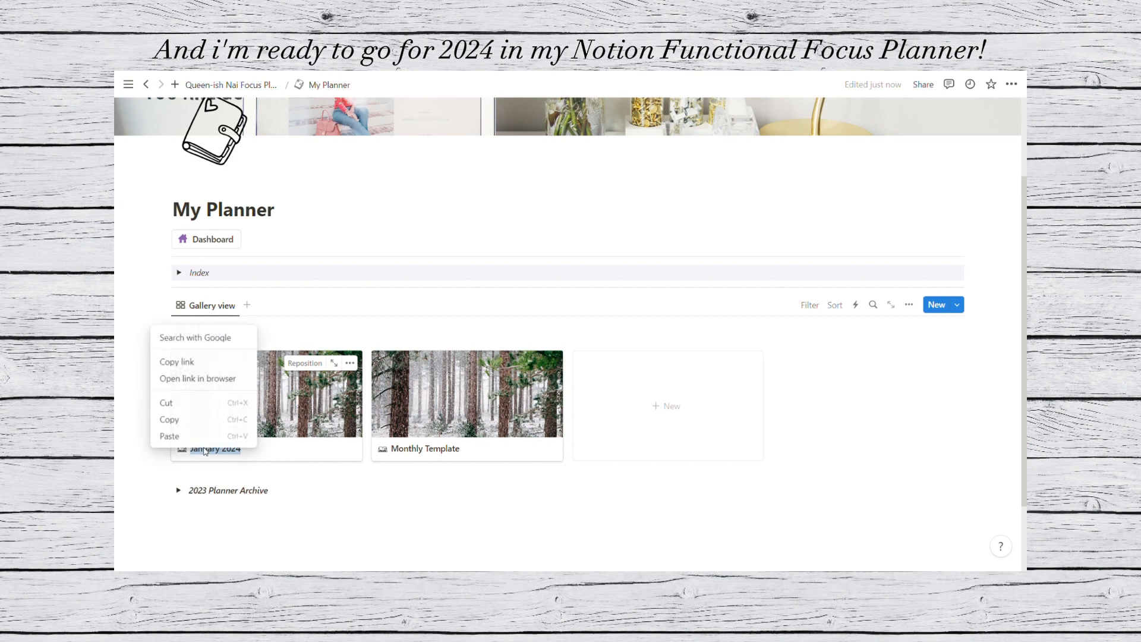
click(250, 454)
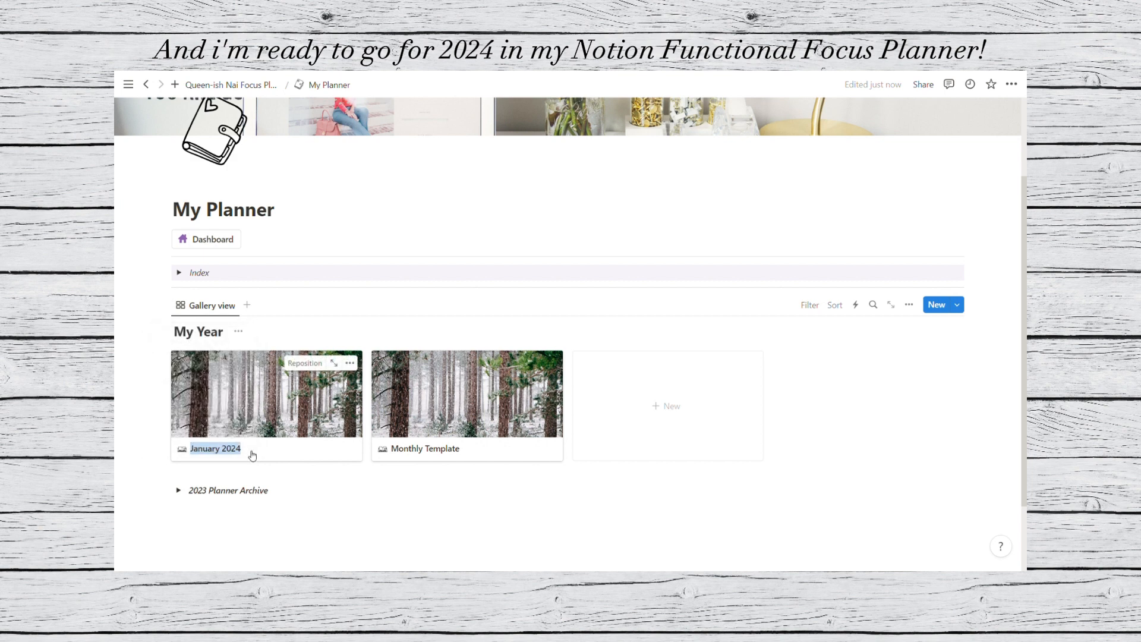
click(307, 472)
- Open the January 2024 page from the My Year gallery and check its title
click(304, 397)
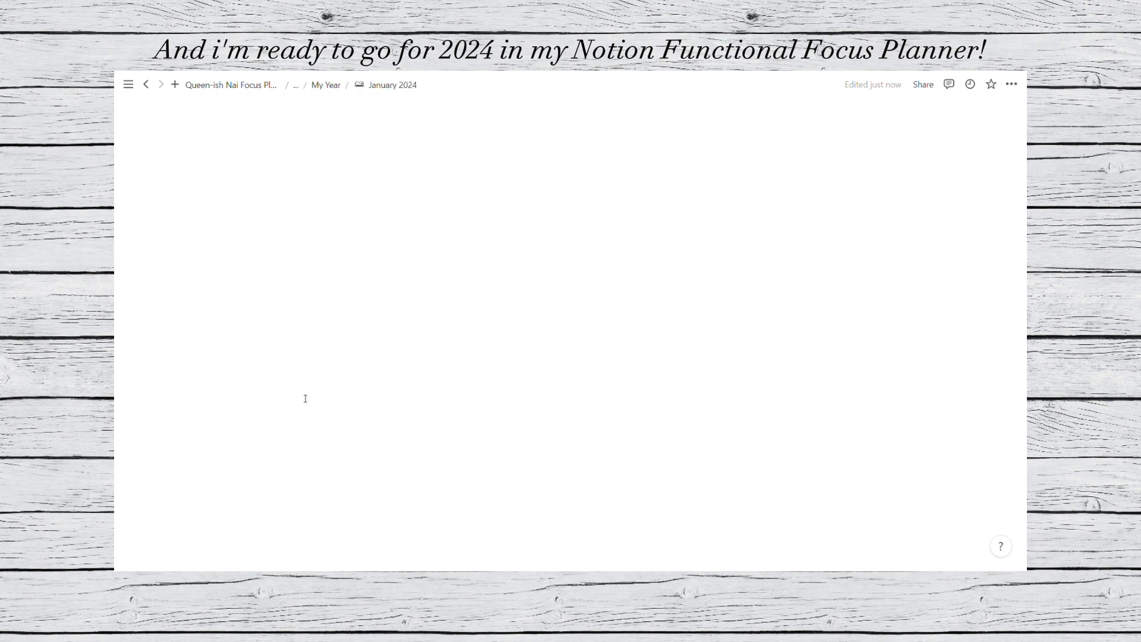
drag(311, 310, 181, 297)
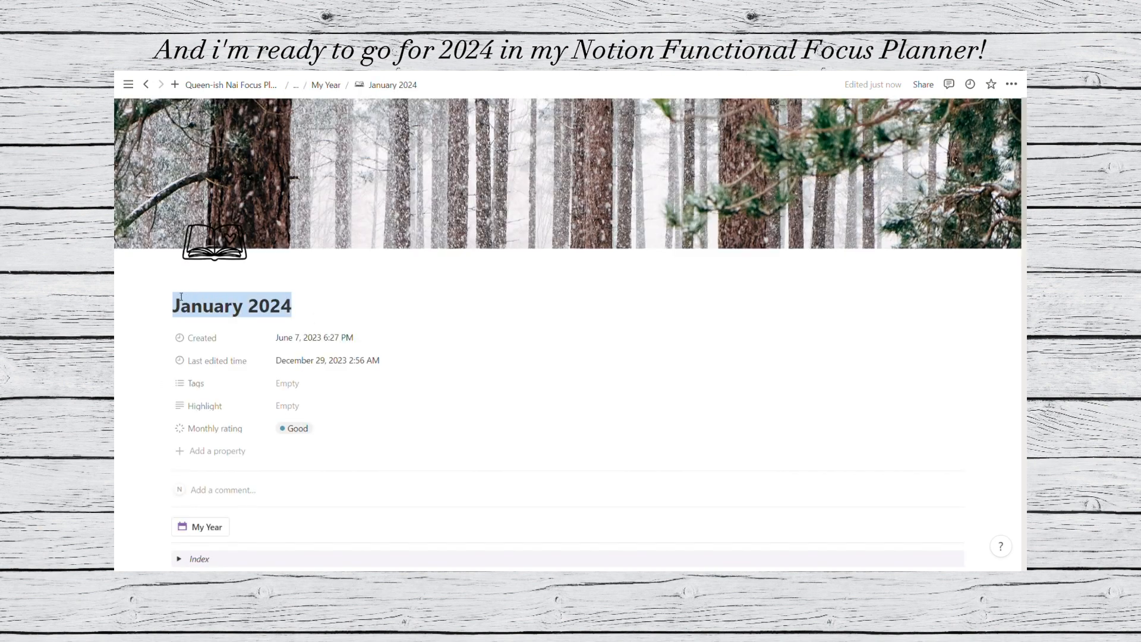
right_click(254, 310)
click(270, 307)
click(313, 307)
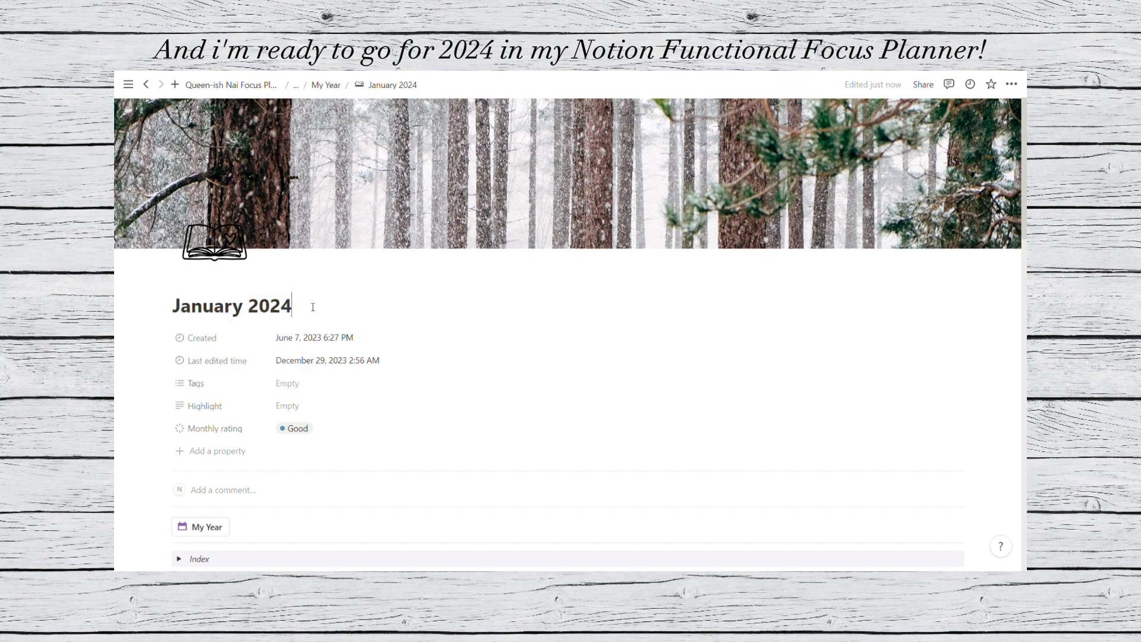
- Review the January 2024 page's Monthly rating, Tags and Highlight properties, then its priority lists, weekly gallery and Monthly Reflection section
click(307, 433)
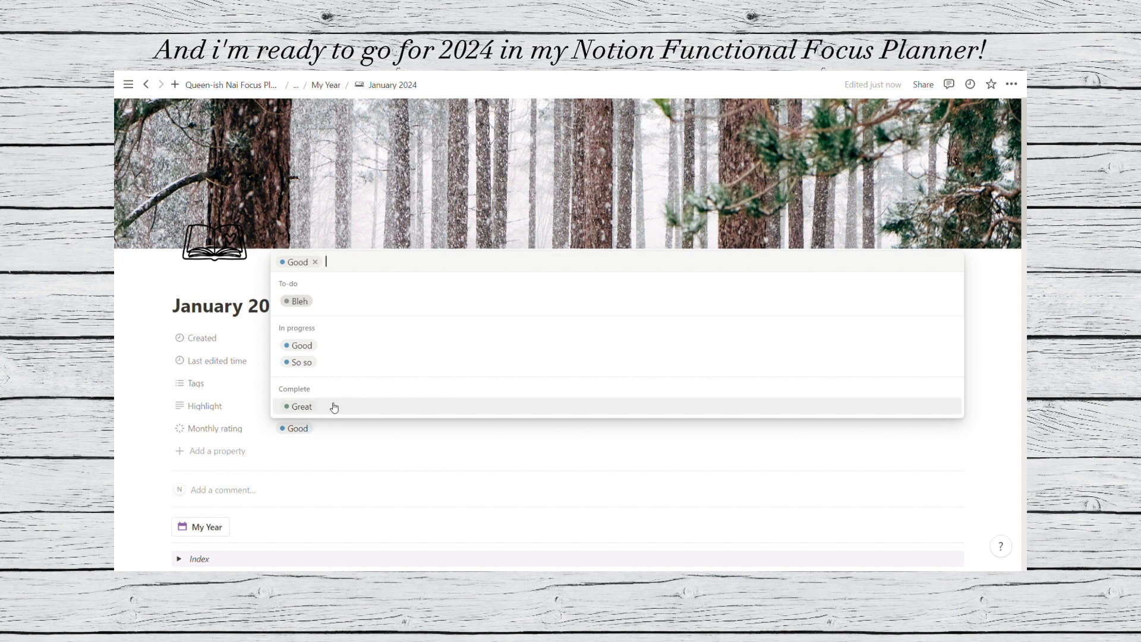
click(389, 431)
click(333, 384)
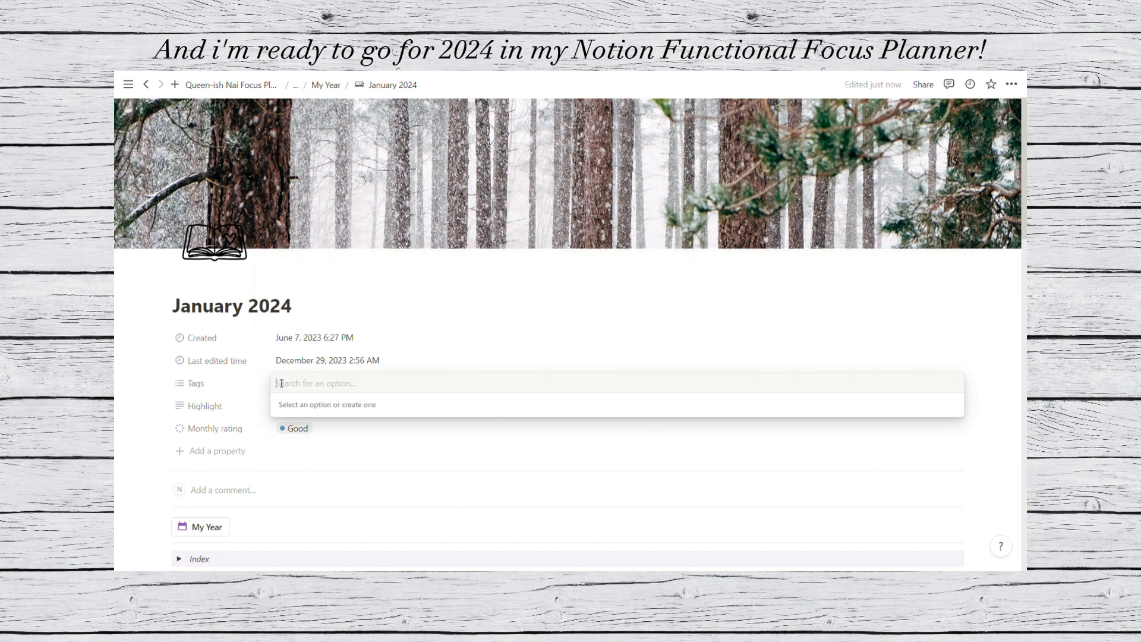
click(351, 415)
click(323, 405)
click(363, 429)
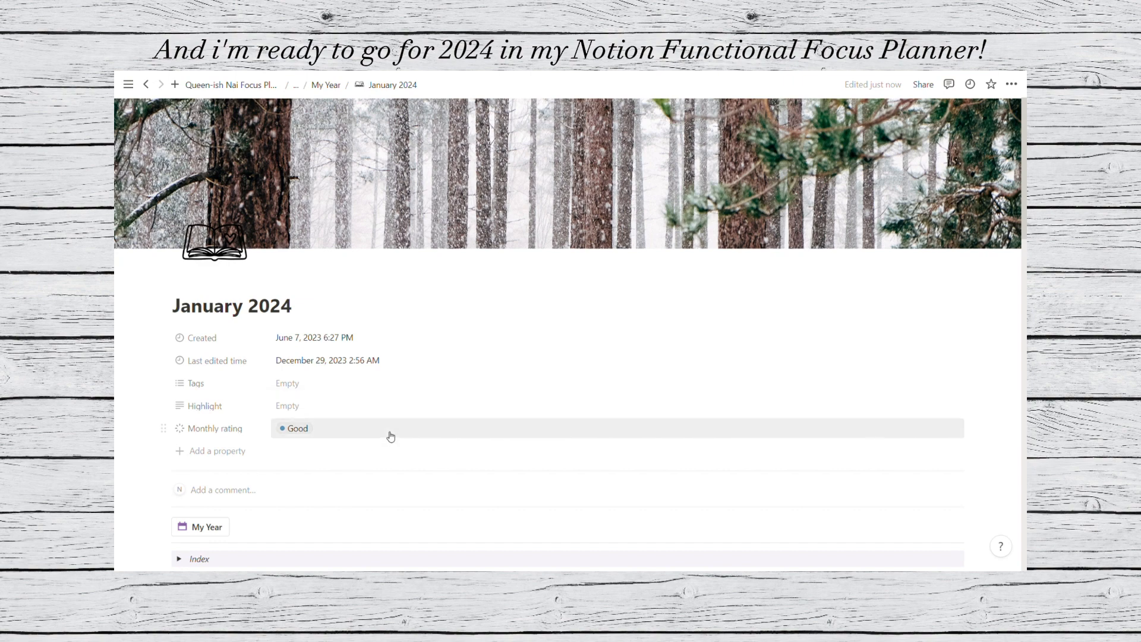
scroll(393, 435, down, 7)
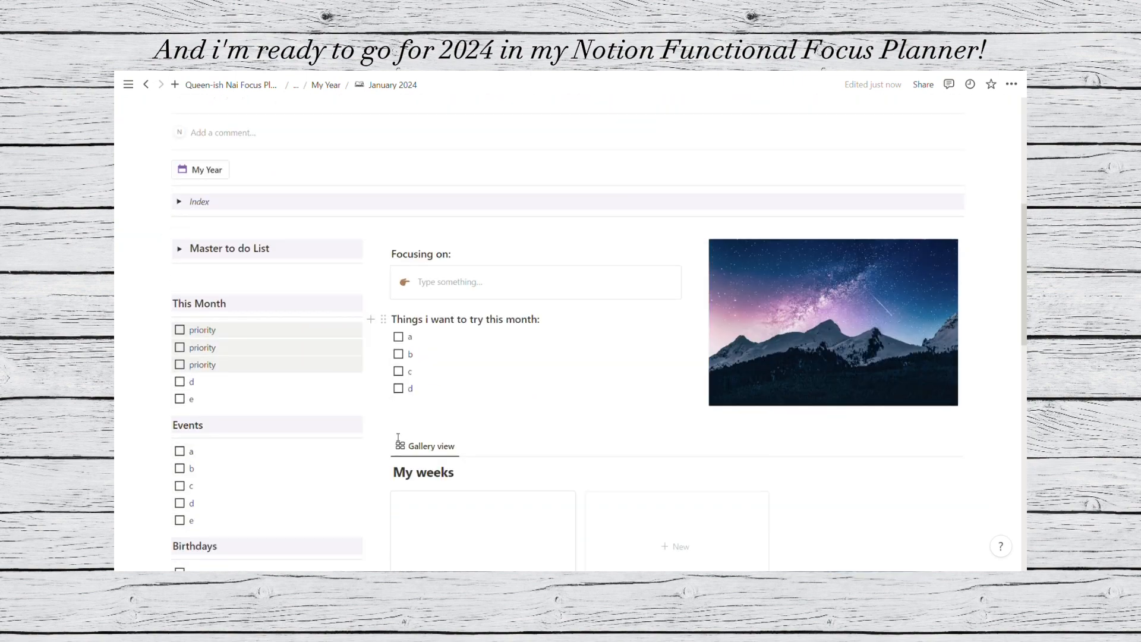
scroll(399, 437, down, 4)
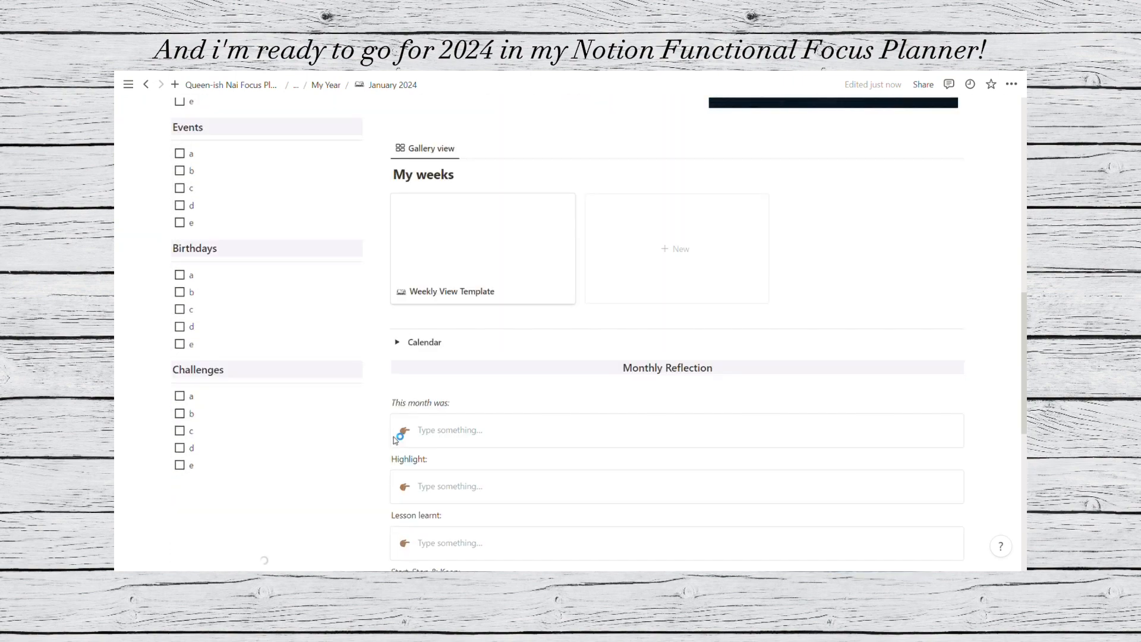
scroll(395, 436, up, 7)
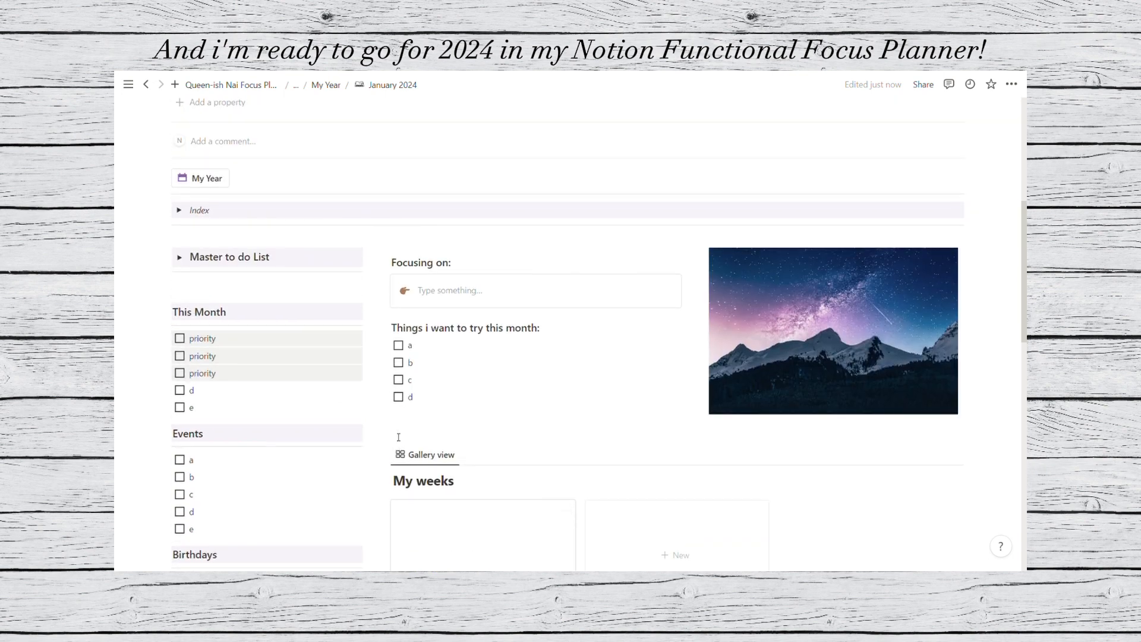
- Return from the January 2024 page through My Year to the My Planner page and review its gallery and 2023 Planner Archive section
scroll(398, 437, down, 3)
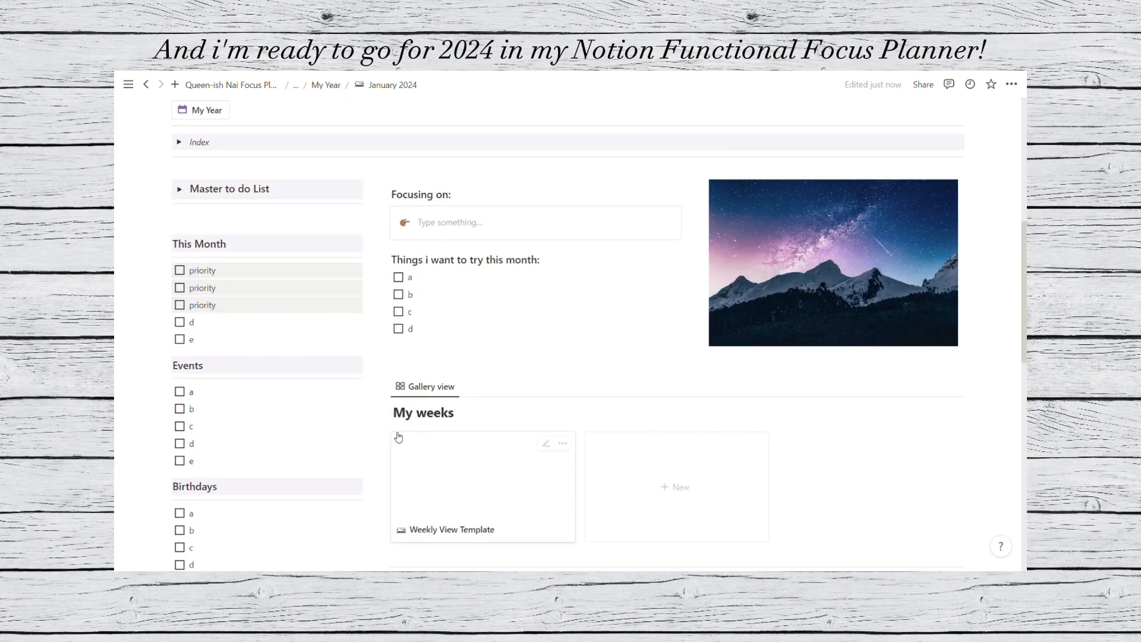
scroll(398, 436, up, 4)
scroll(398, 437, up, 4)
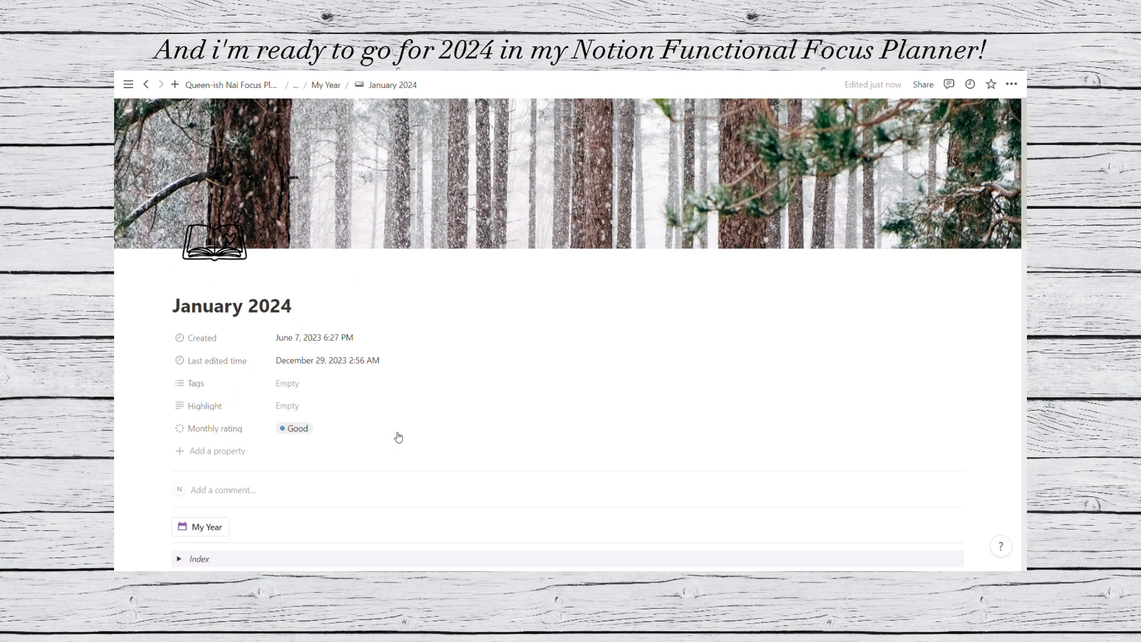
click(326, 84)
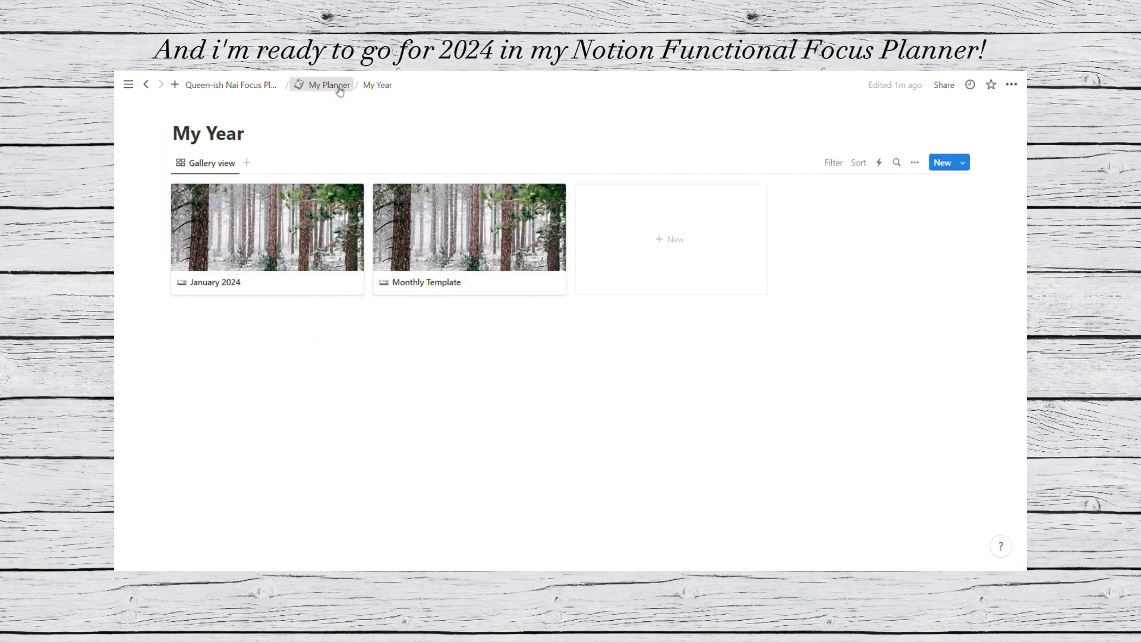
click(338, 85)
scroll(404, 366, down, 4)
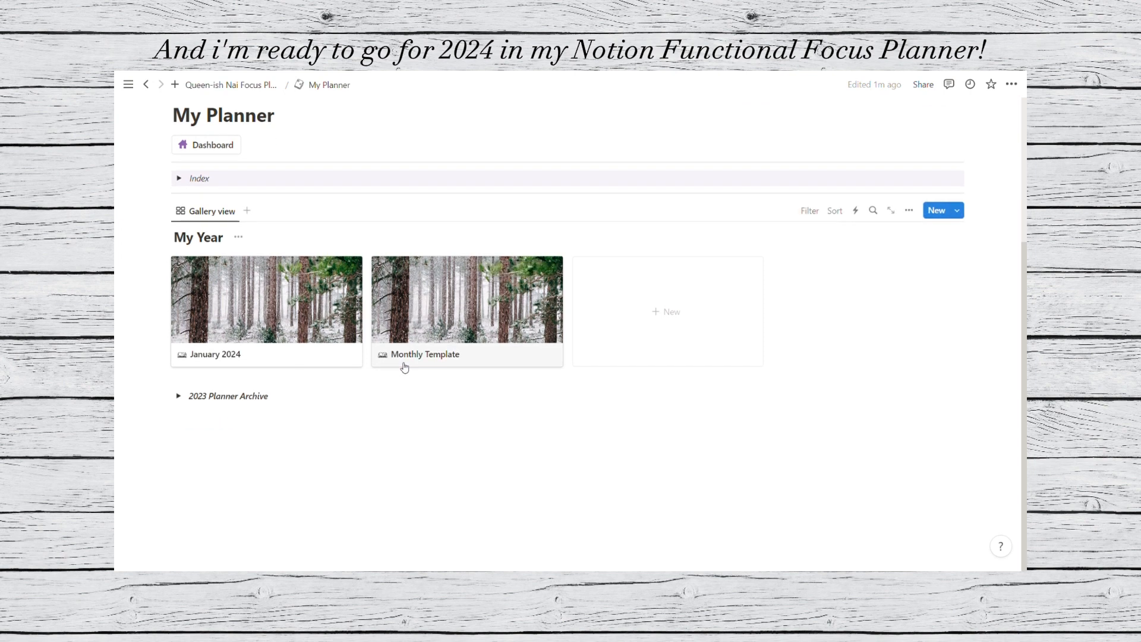
scroll(585, 408, up, 1)
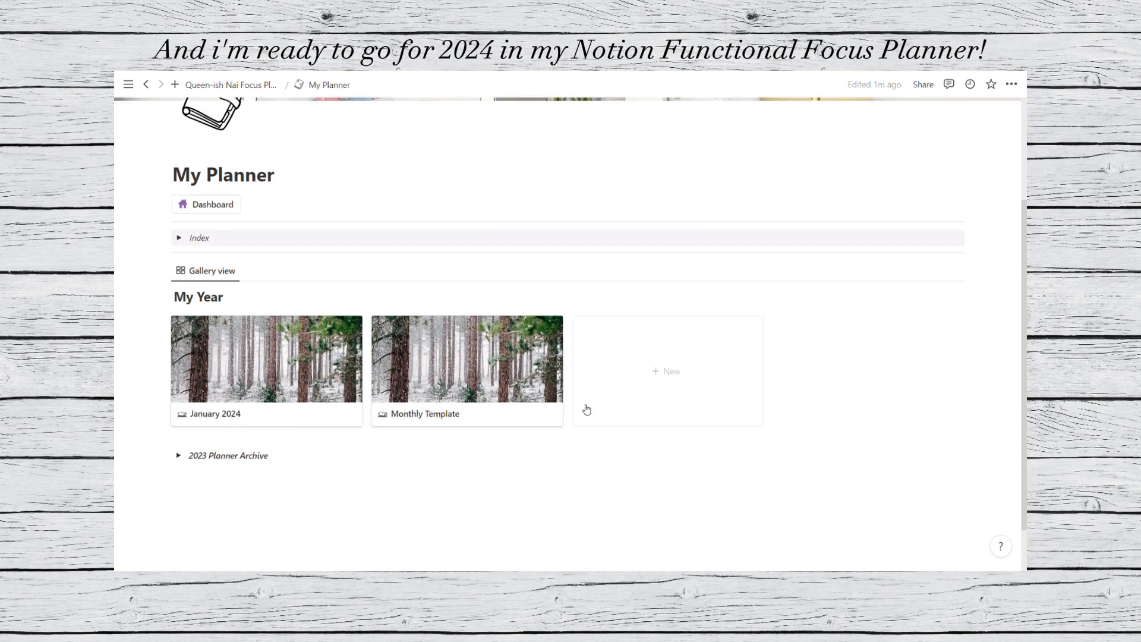
scroll(586, 410, up, 1)
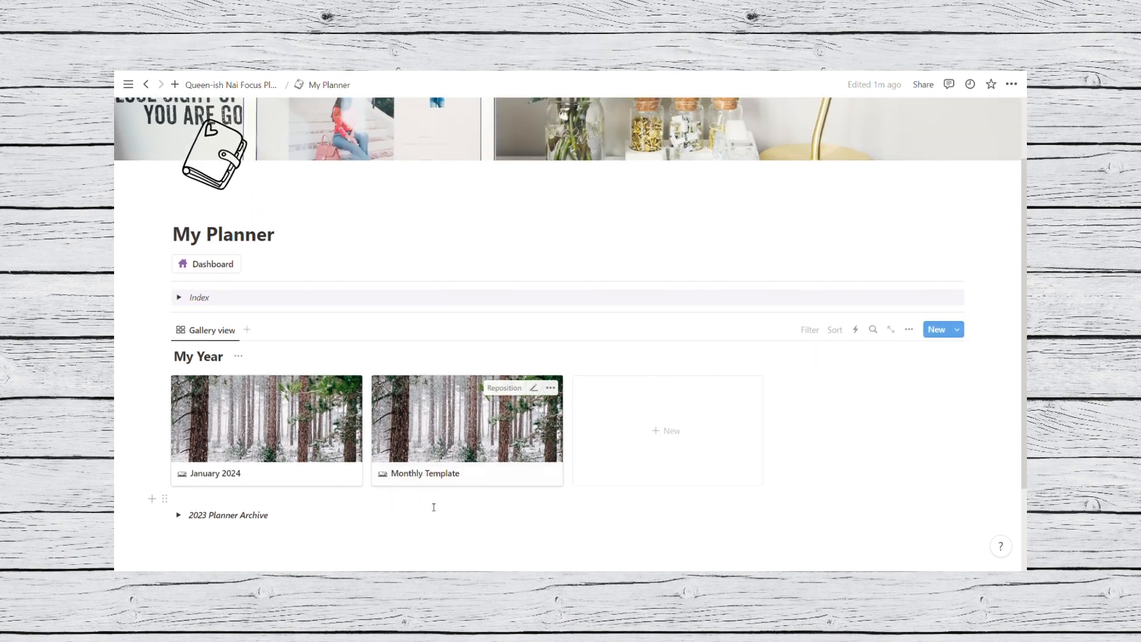